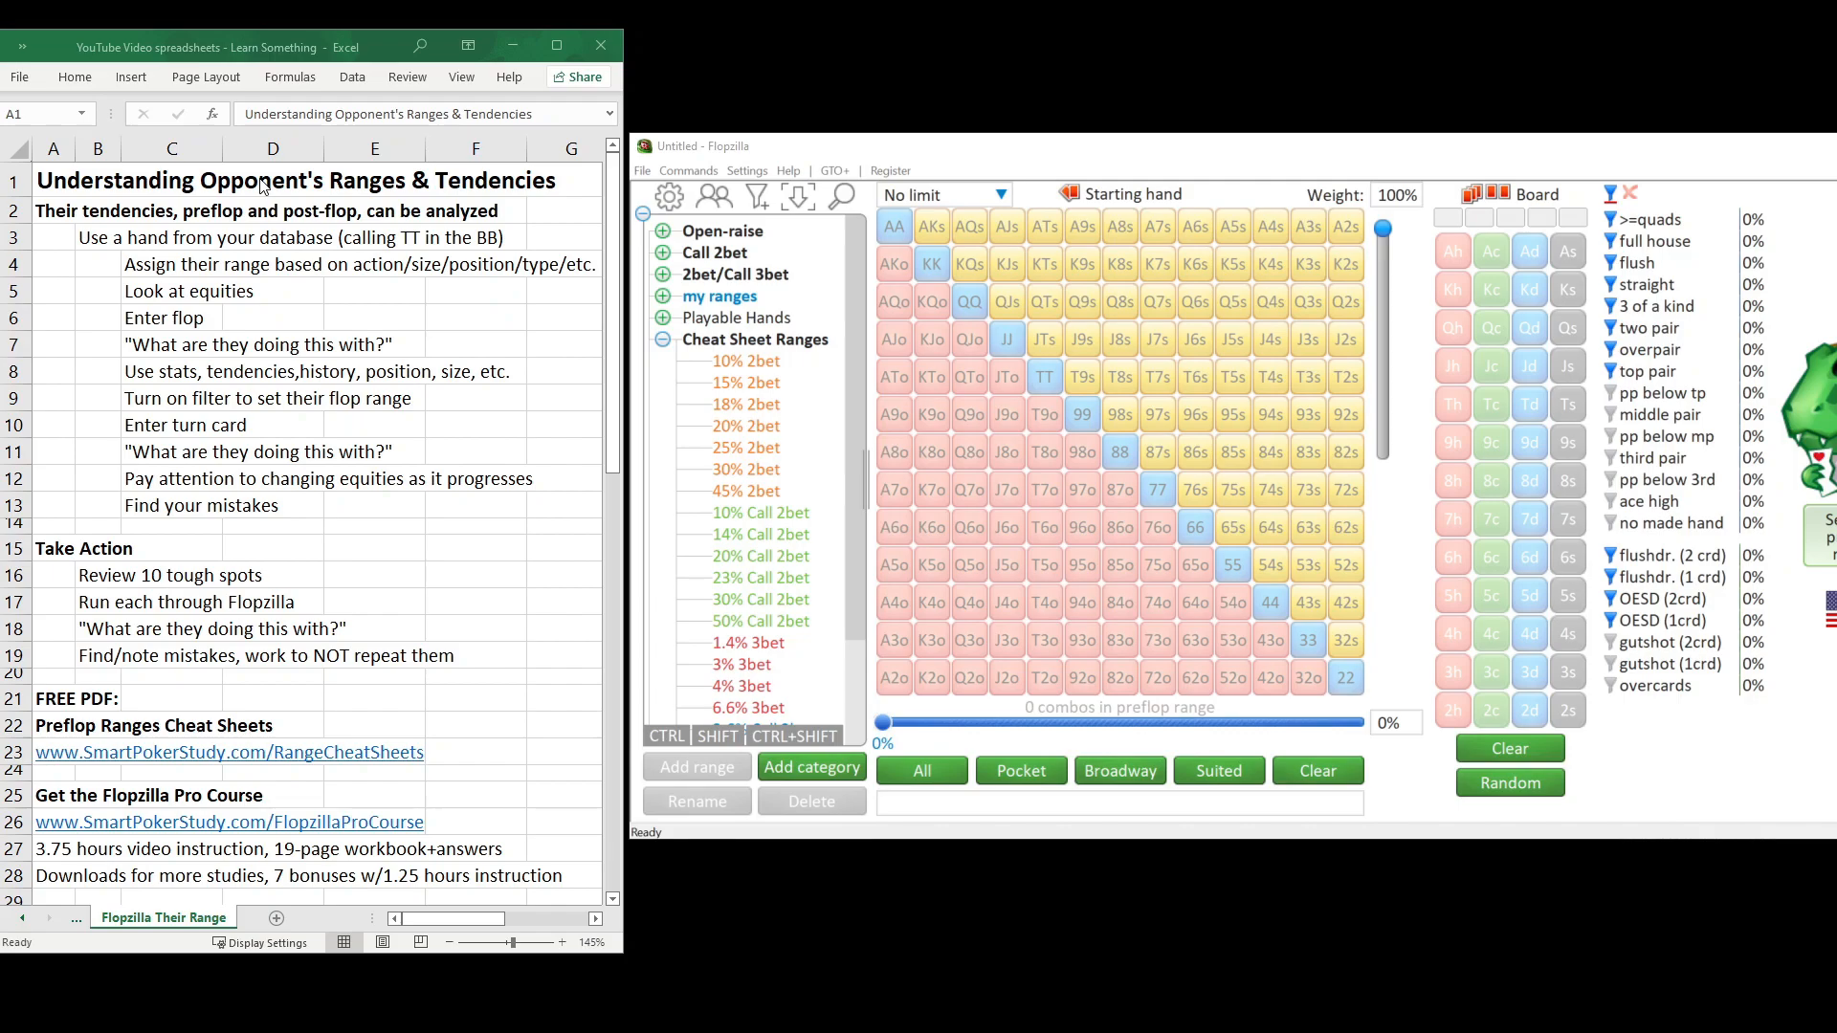
- Preview a 2bet cheat sheet range and a call-2bet cheat sheet range in the range list
left_click(739, 389)
left_click(762, 603)
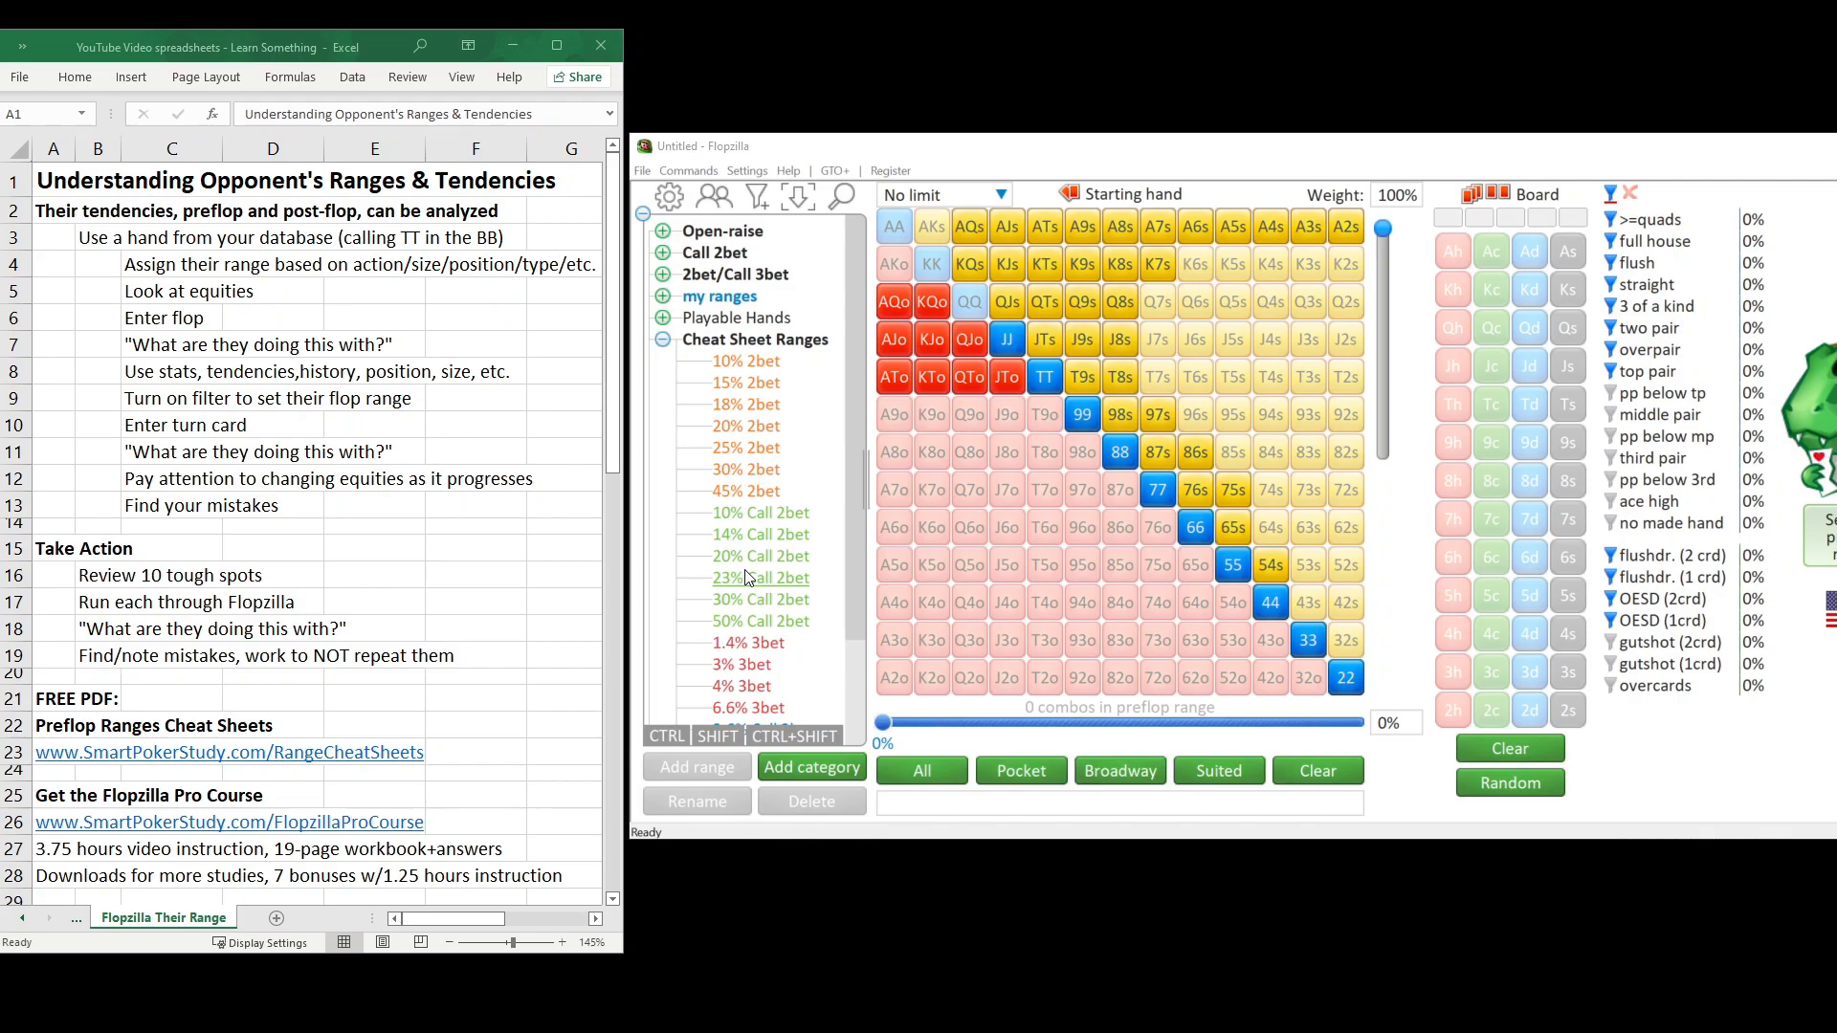
- Step through the spreadsheet's outline rows about using a hand from the database
left_click(60, 214)
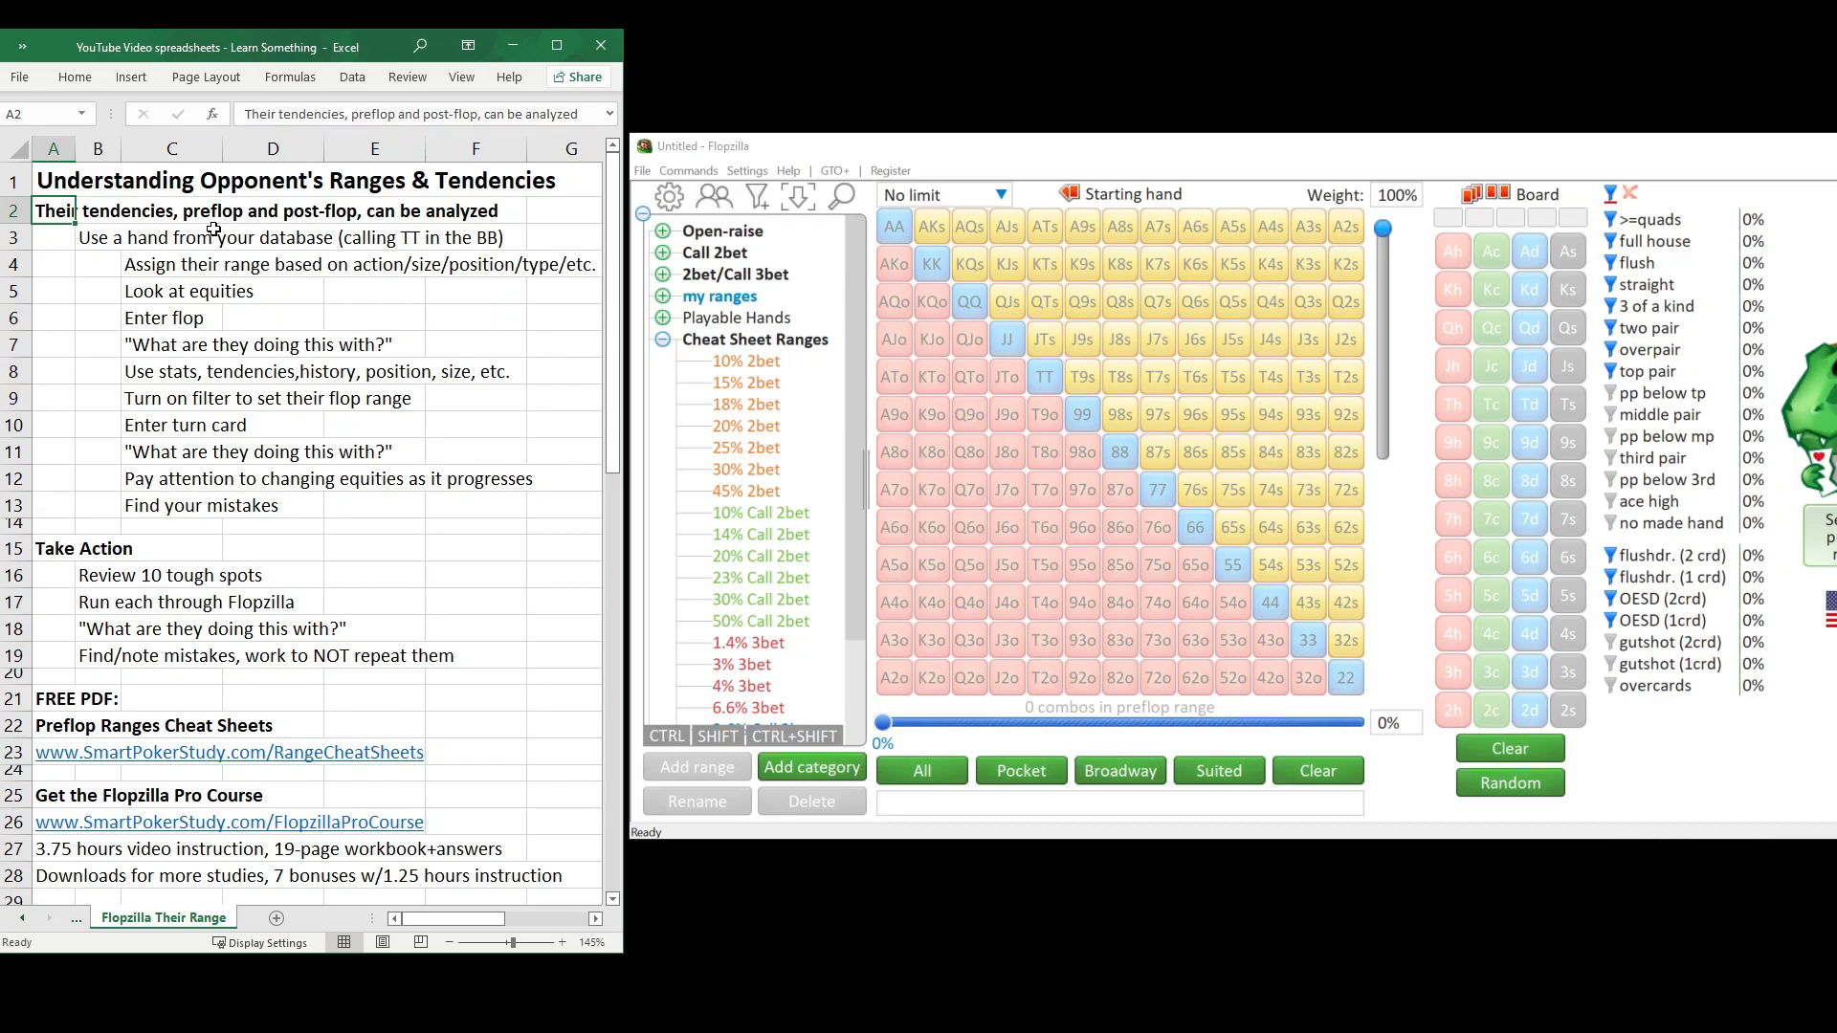
left_click(89, 239)
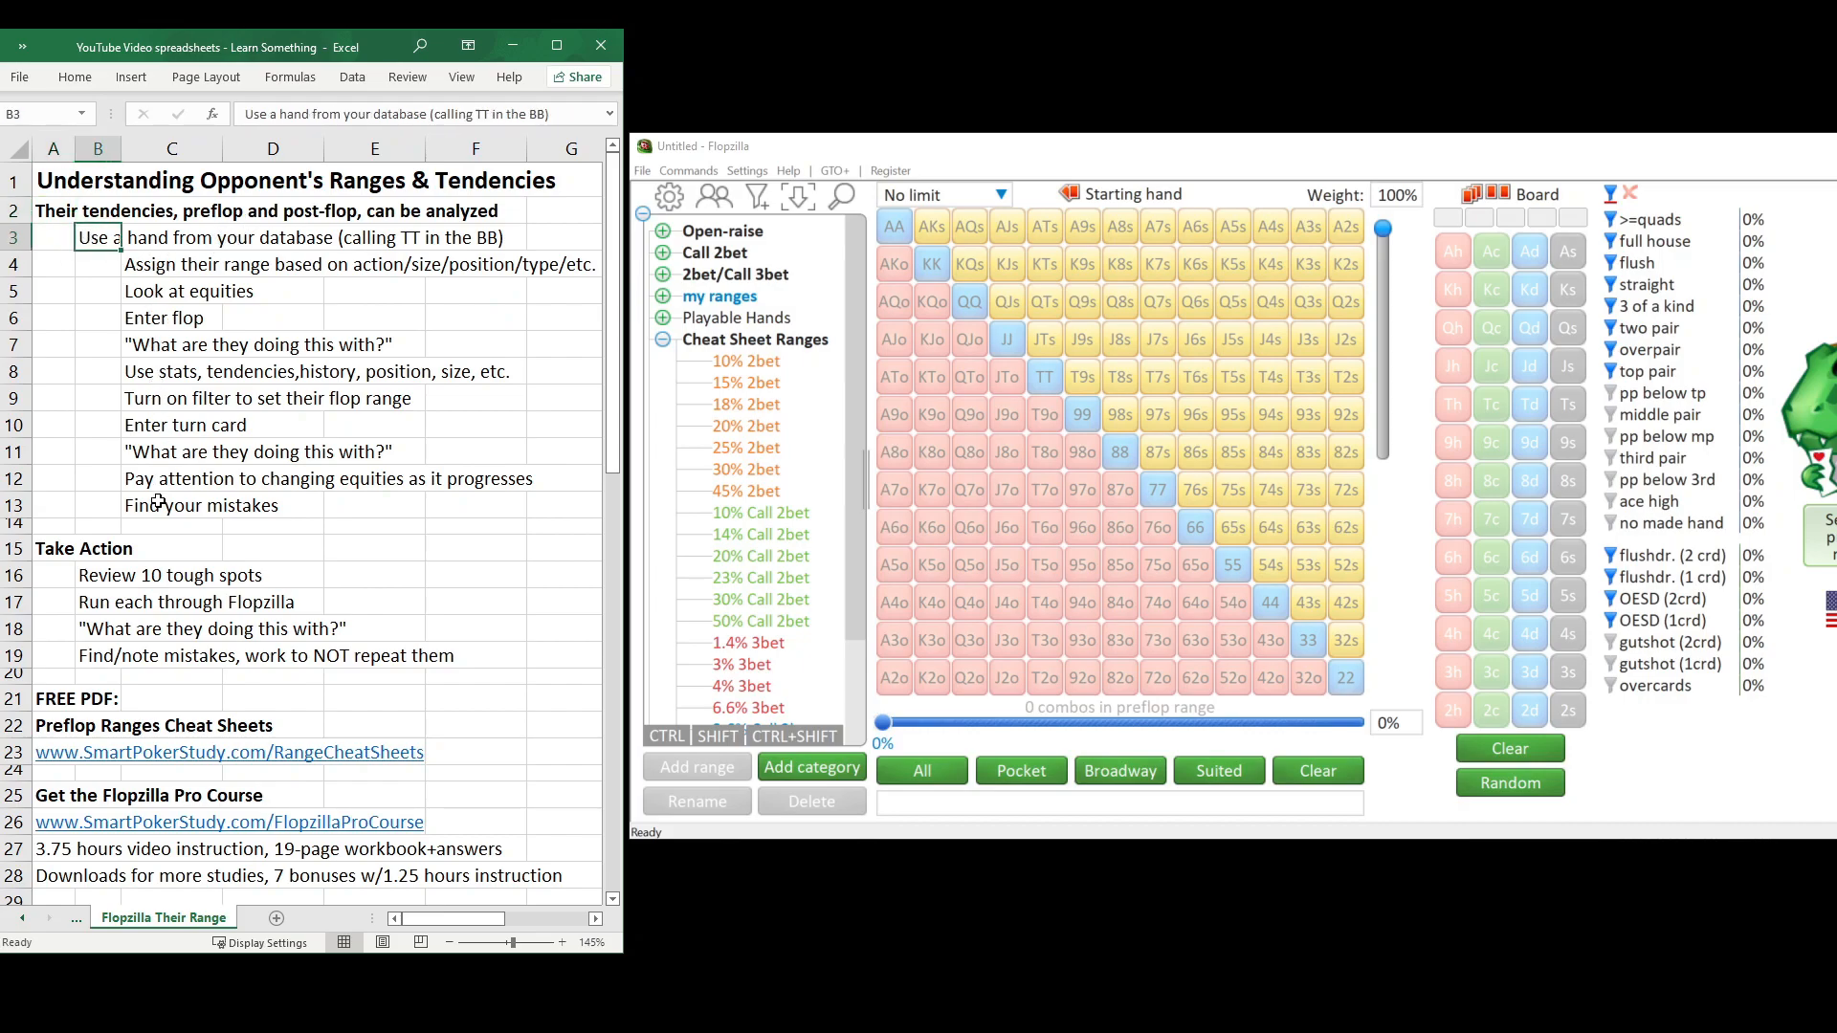
- Switch to the PokerTracker hand replayer and arrange its window and HUD stat panels beside the spreadsheet and Flopzilla
key("alt+Tab")
key("alt+Tab")
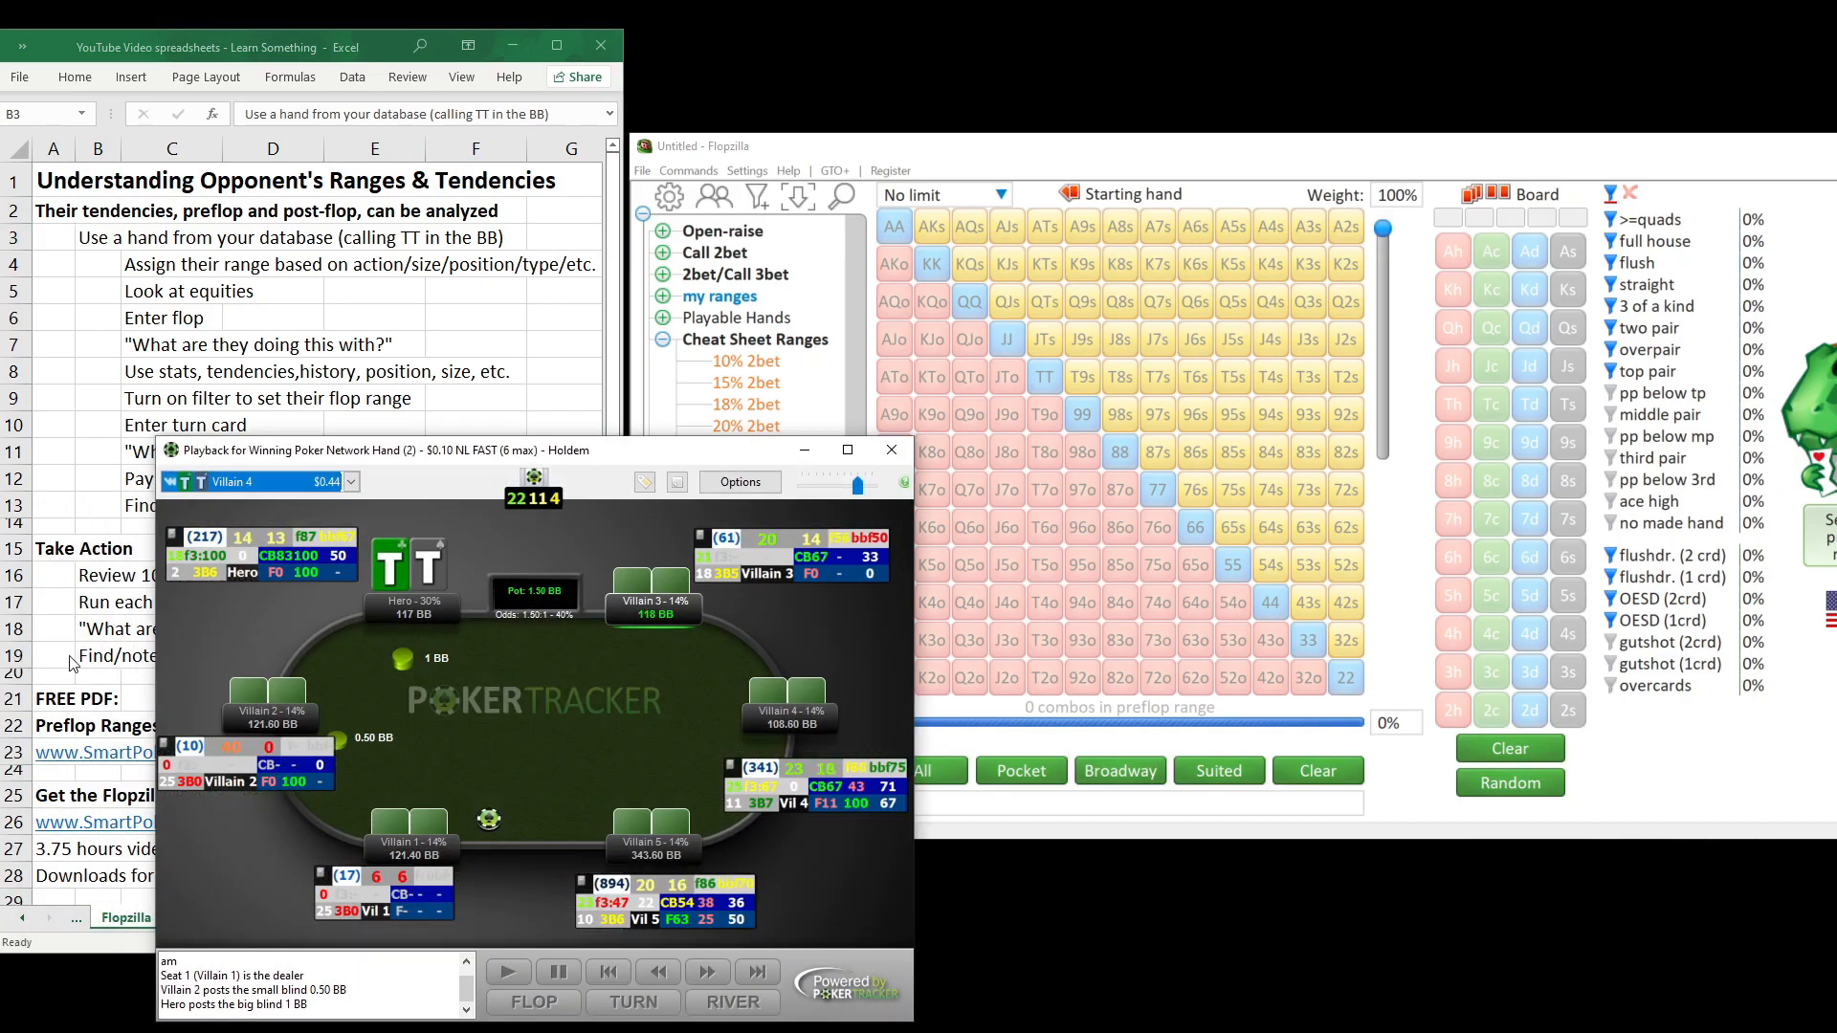
left_click_drag(383, 461, 263, 543)
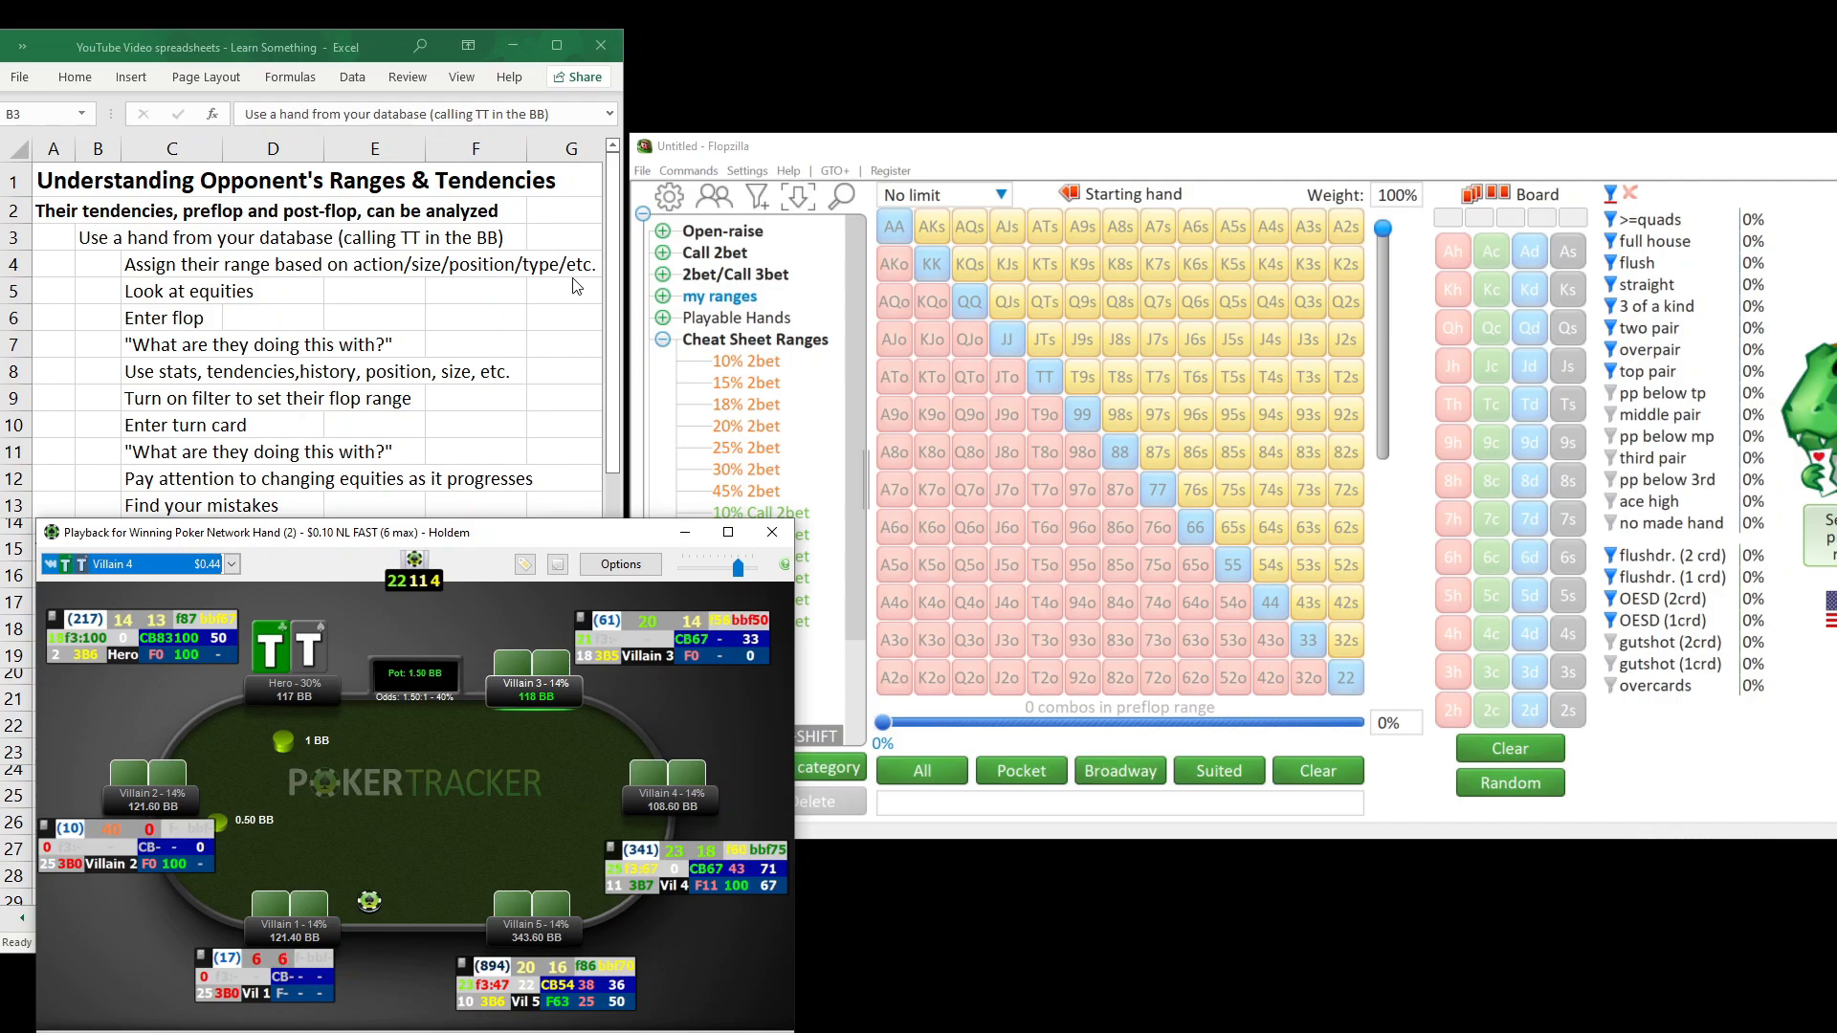
left_click_drag(469, 534, 486, 436)
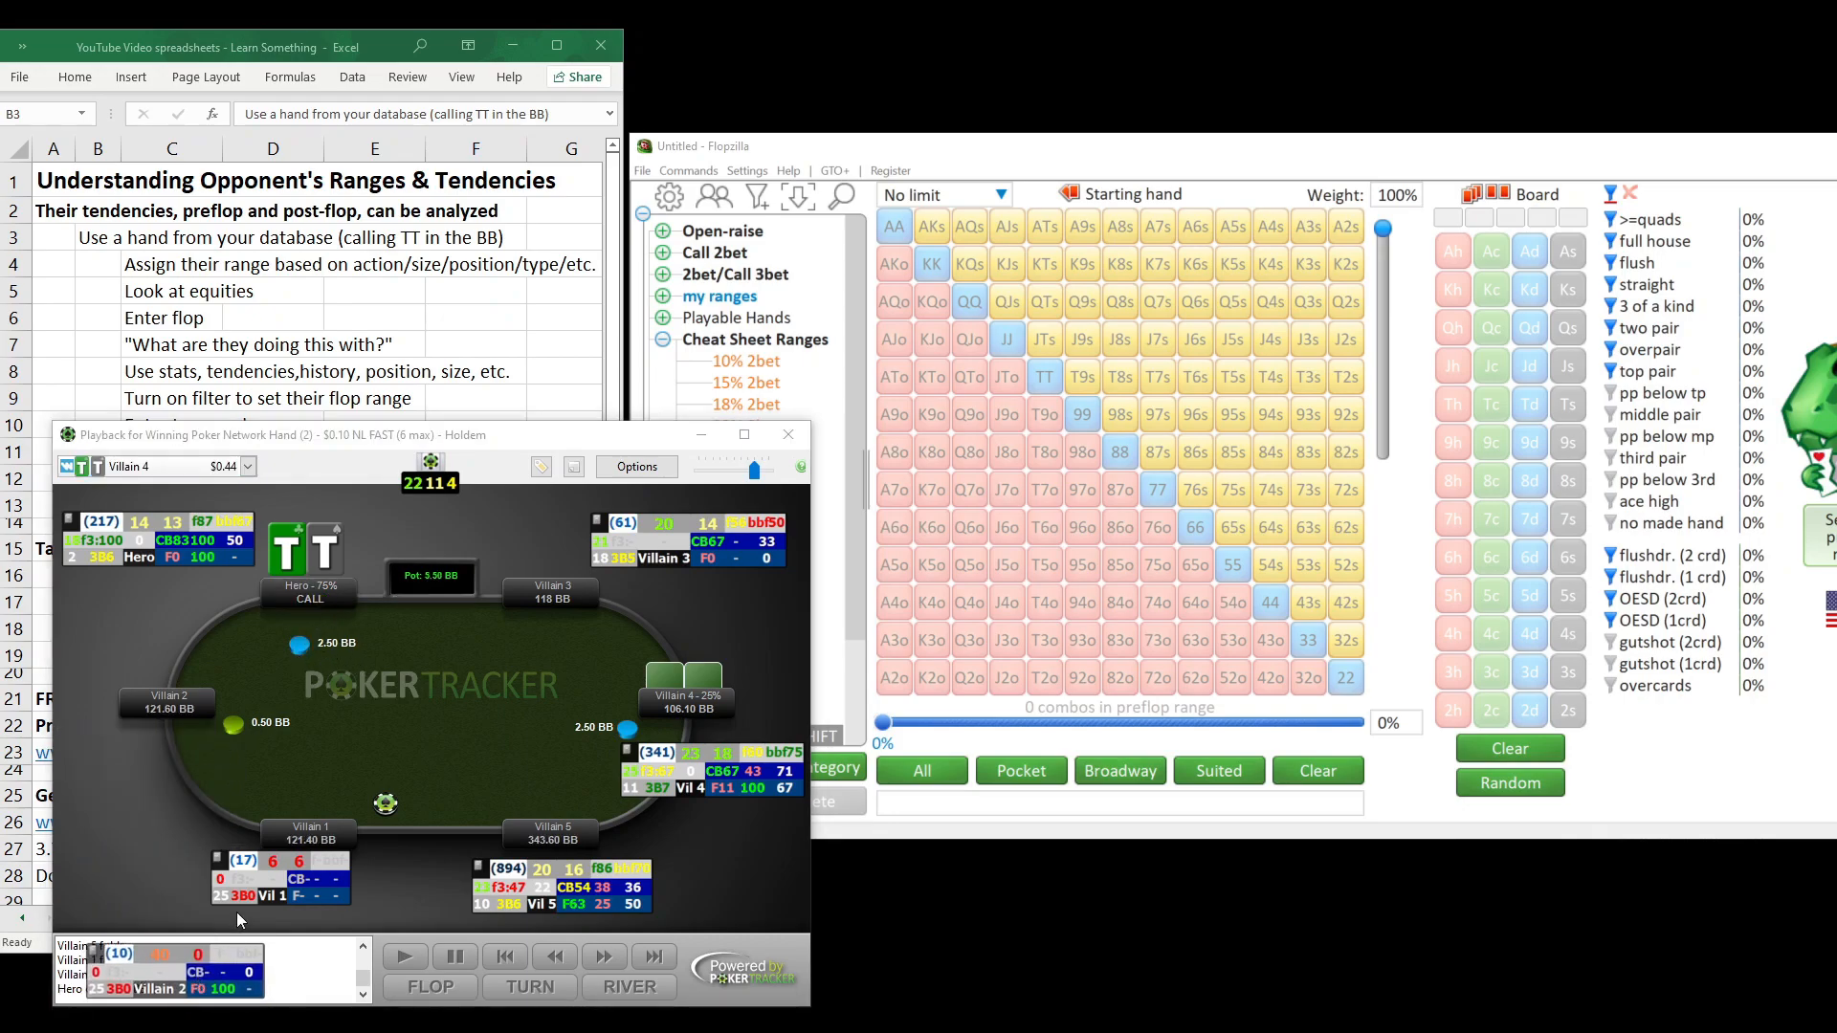
left_click_drag(204, 978, 201, 980)
left_click_drag(537, 869, 271, 943)
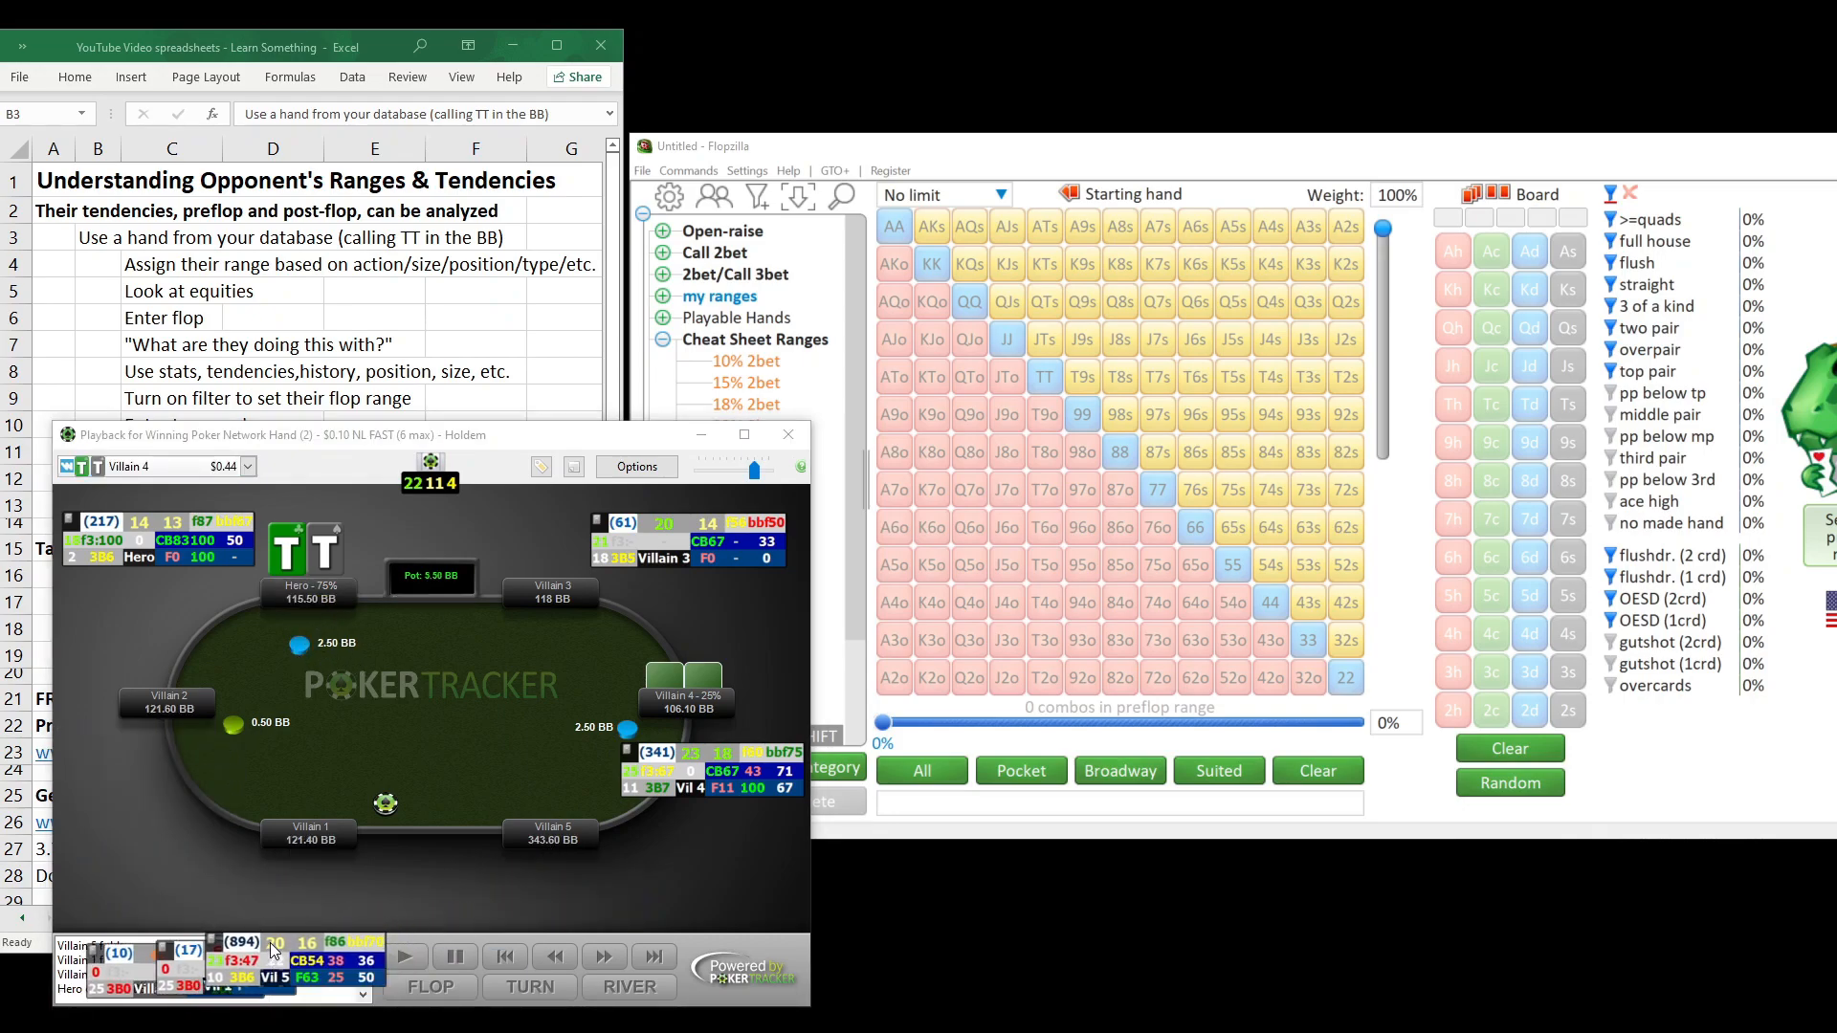
left_click_drag(639, 551, 228, 963)
left_click_drag(338, 438, 313, 538)
left_click_drag(660, 861, 646, 738)
left_click(523, 780)
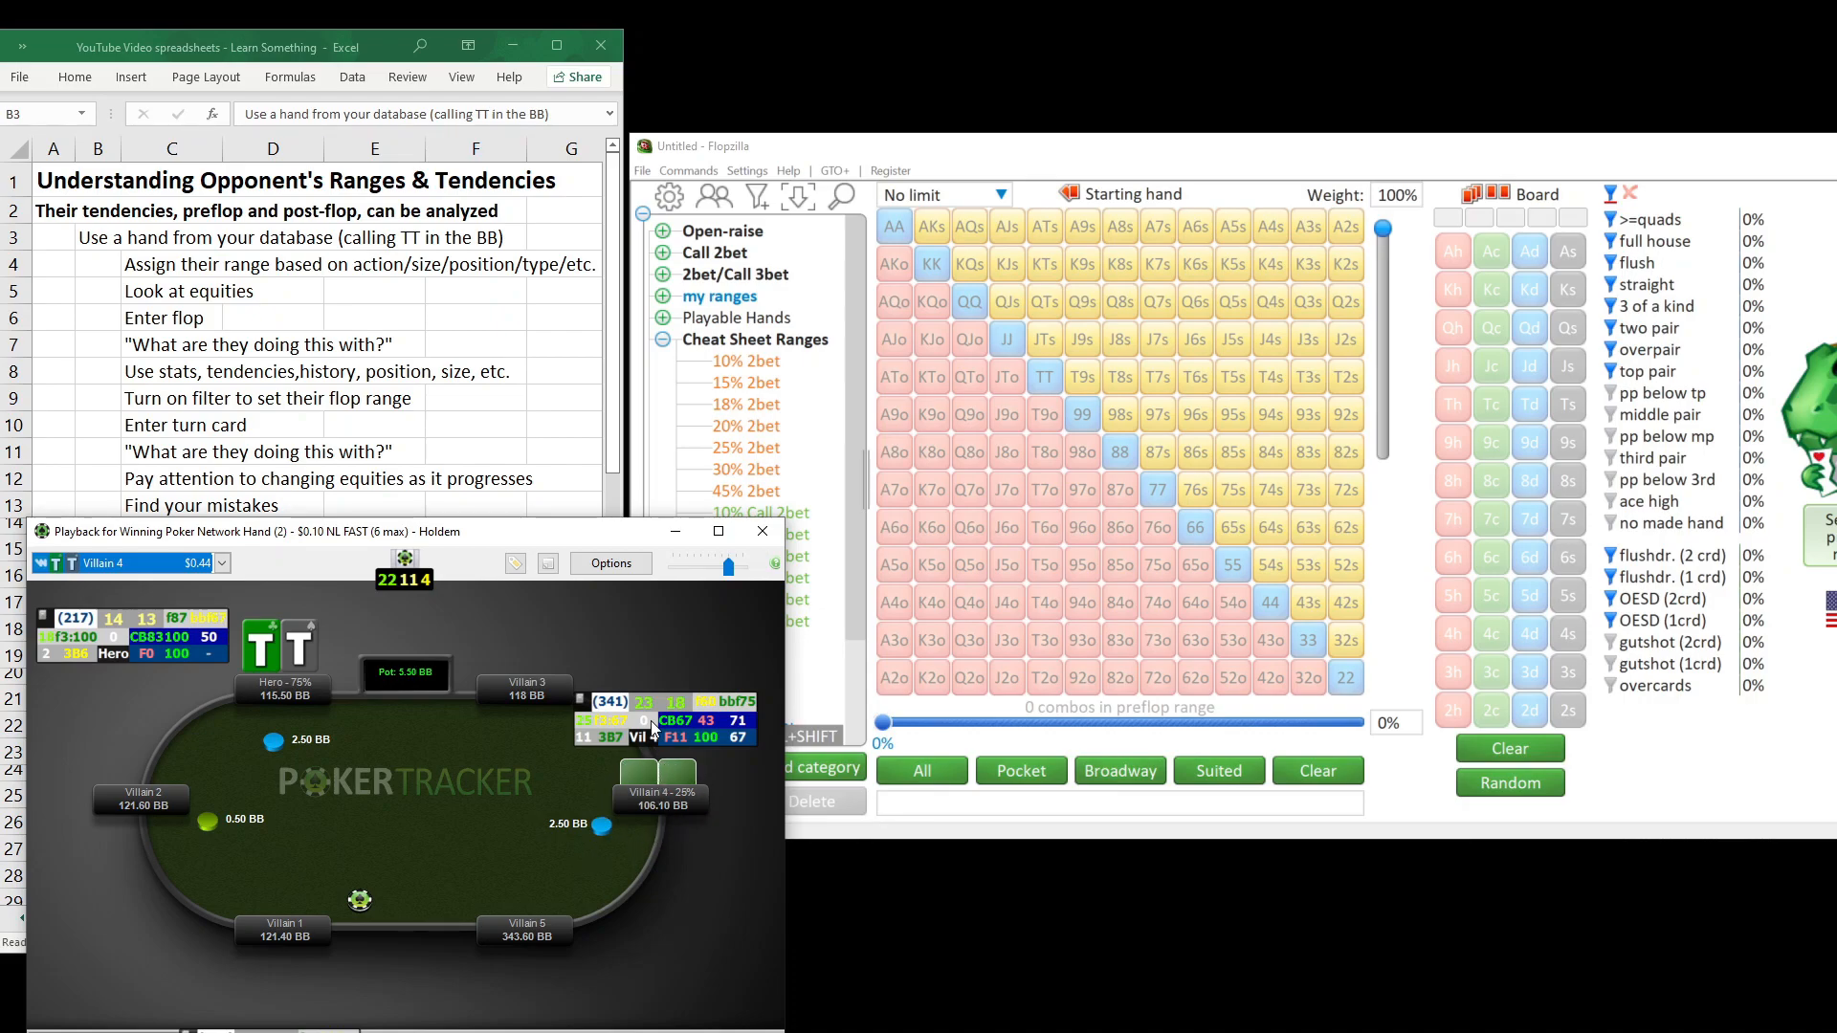
- Review Villain 4's preflop raise stats, then load the 18% 2bet cheat sheet range
mouse_move(646, 710)
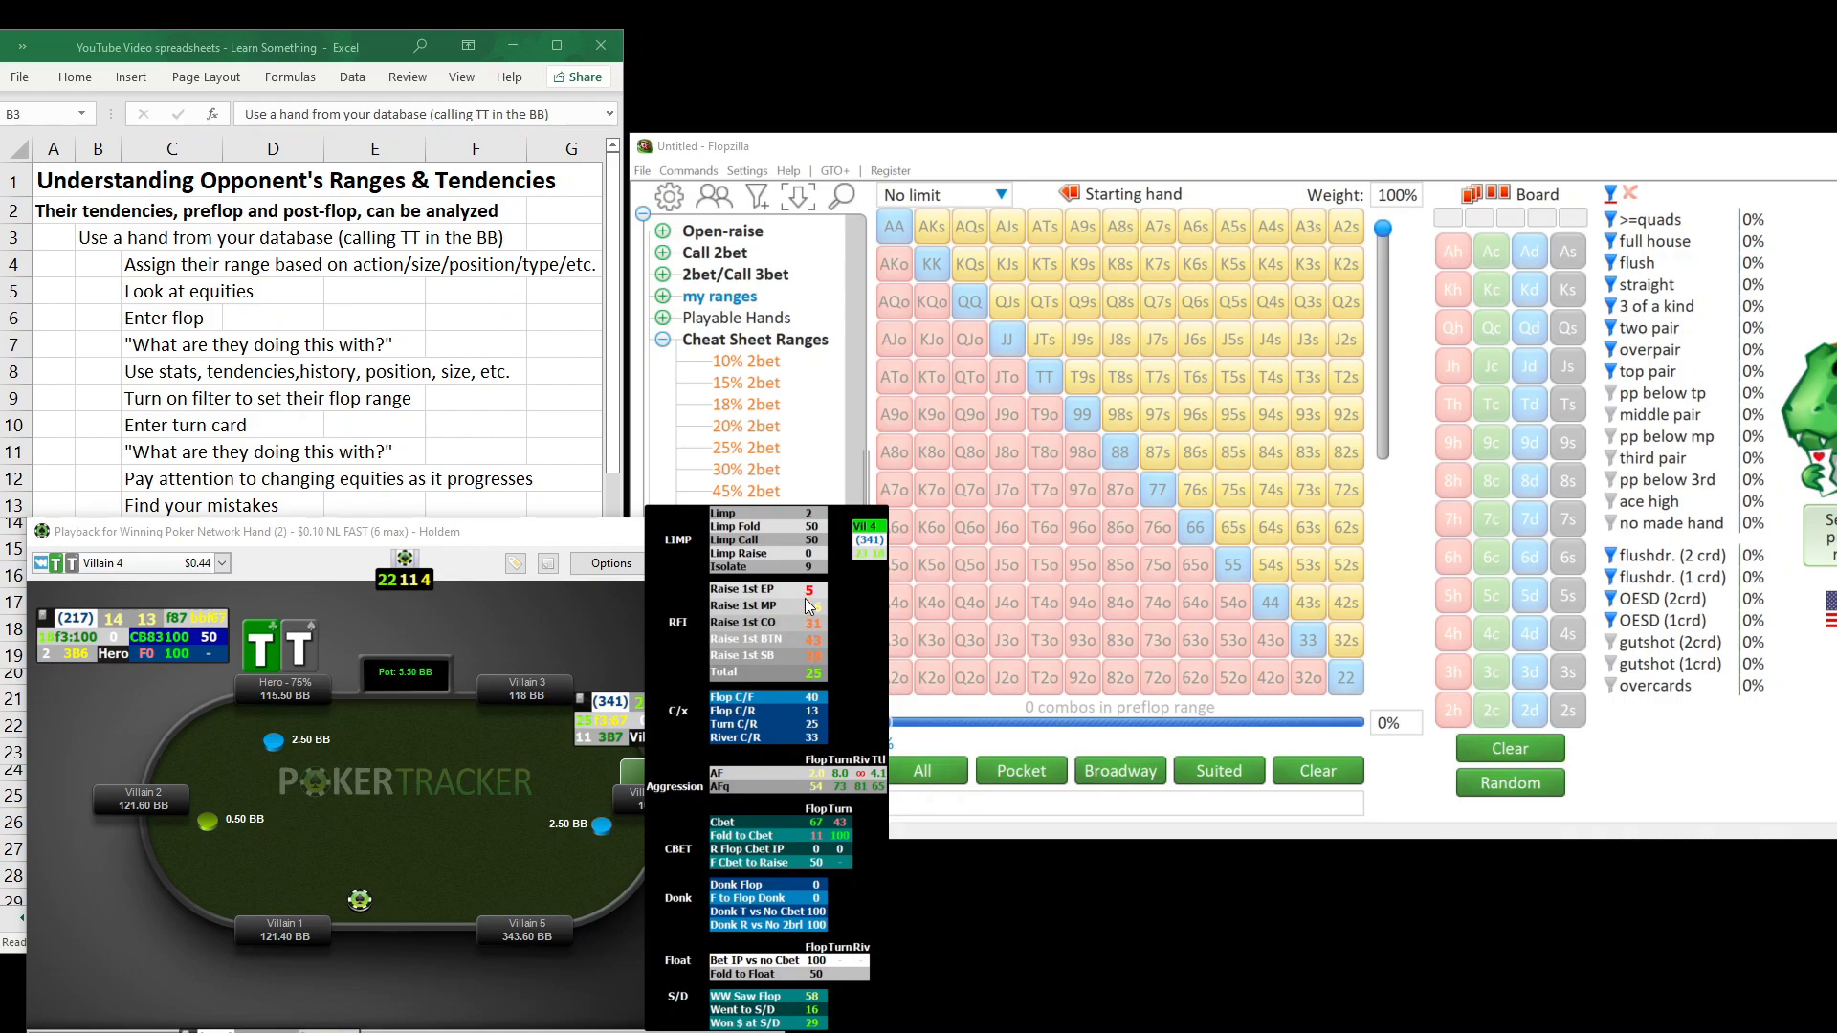
mouse_move(809, 612)
left_click(765, 406)
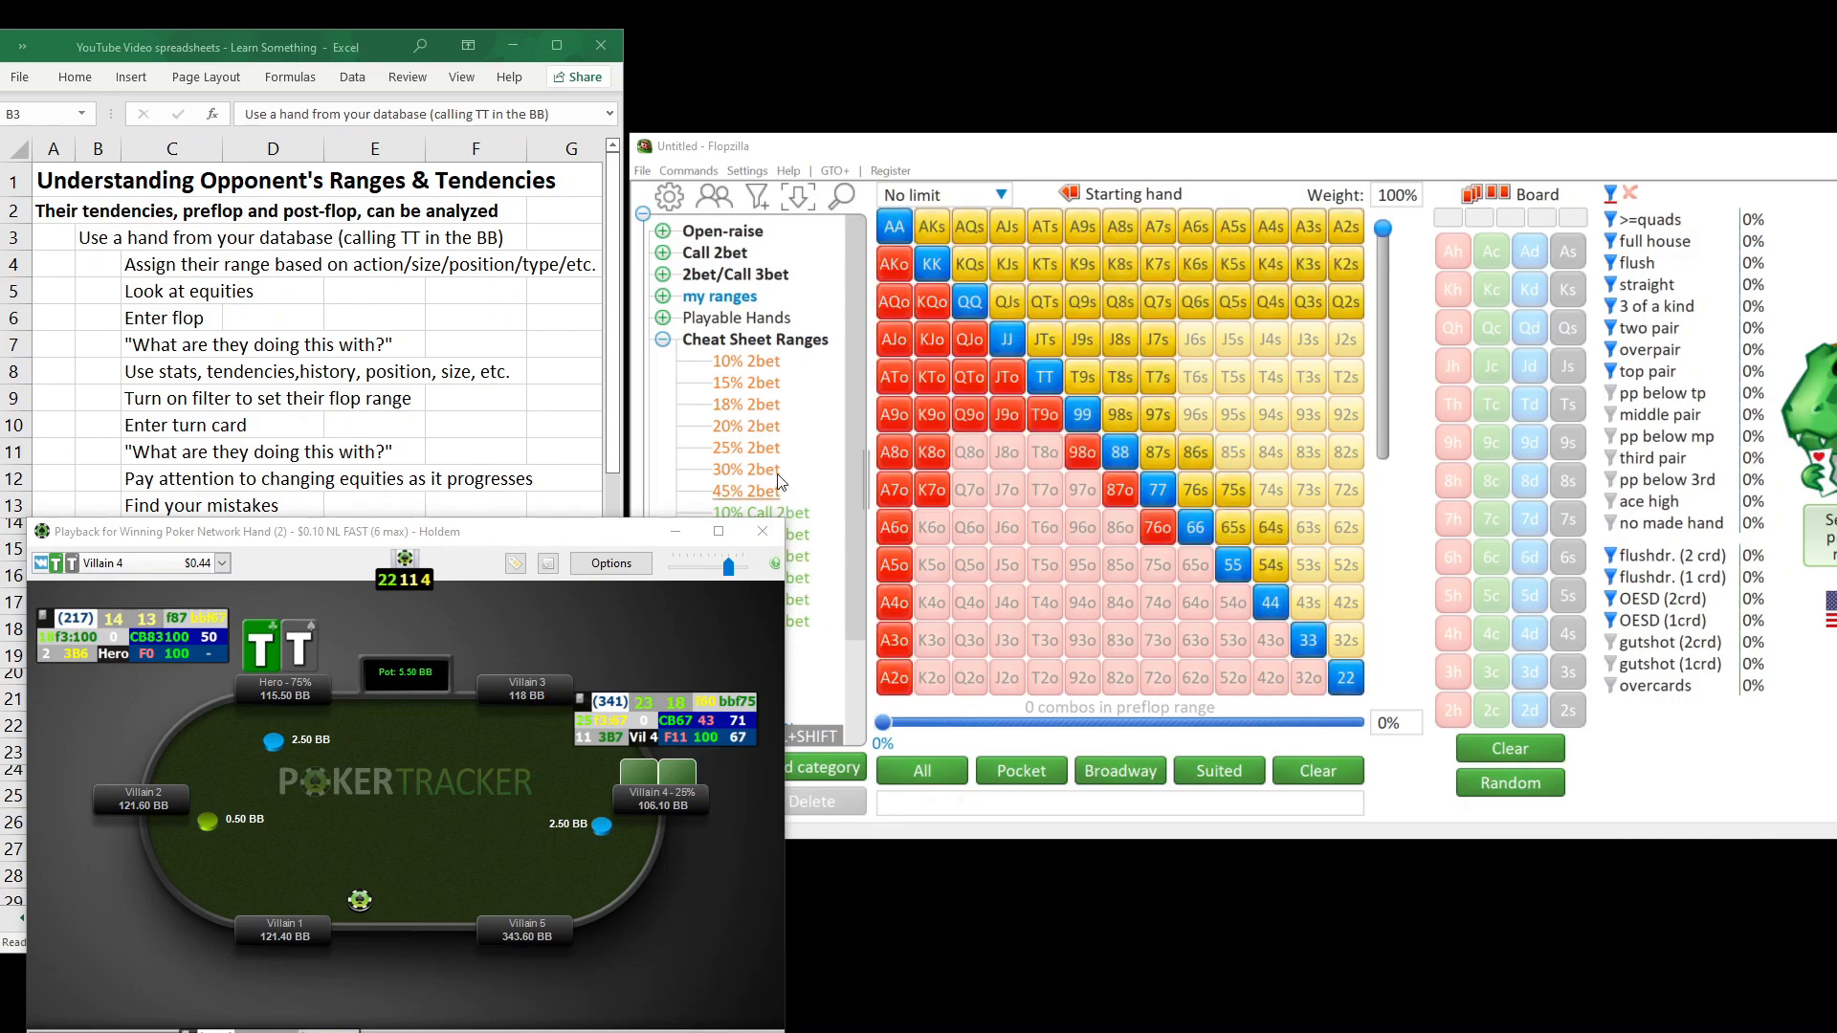
left_click(763, 410)
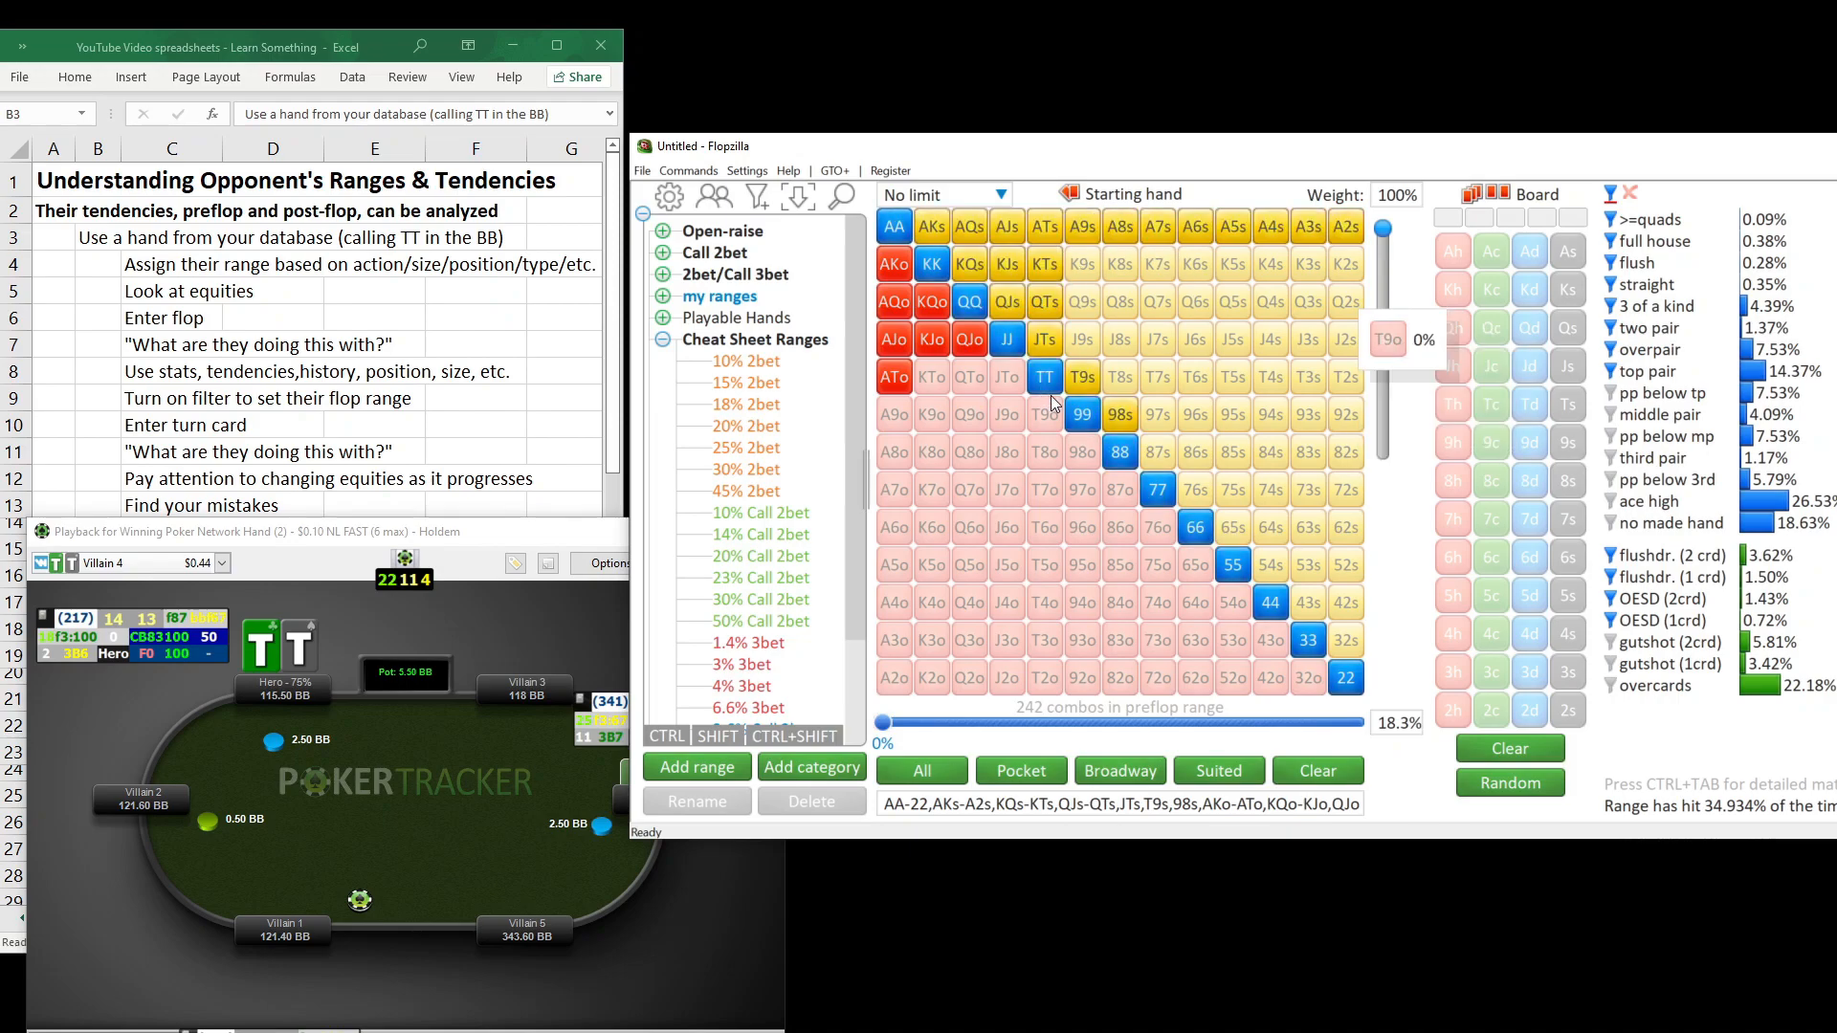
- Add 87s and 76s to the villain's range
left_click(1159, 456)
left_click(1192, 493)
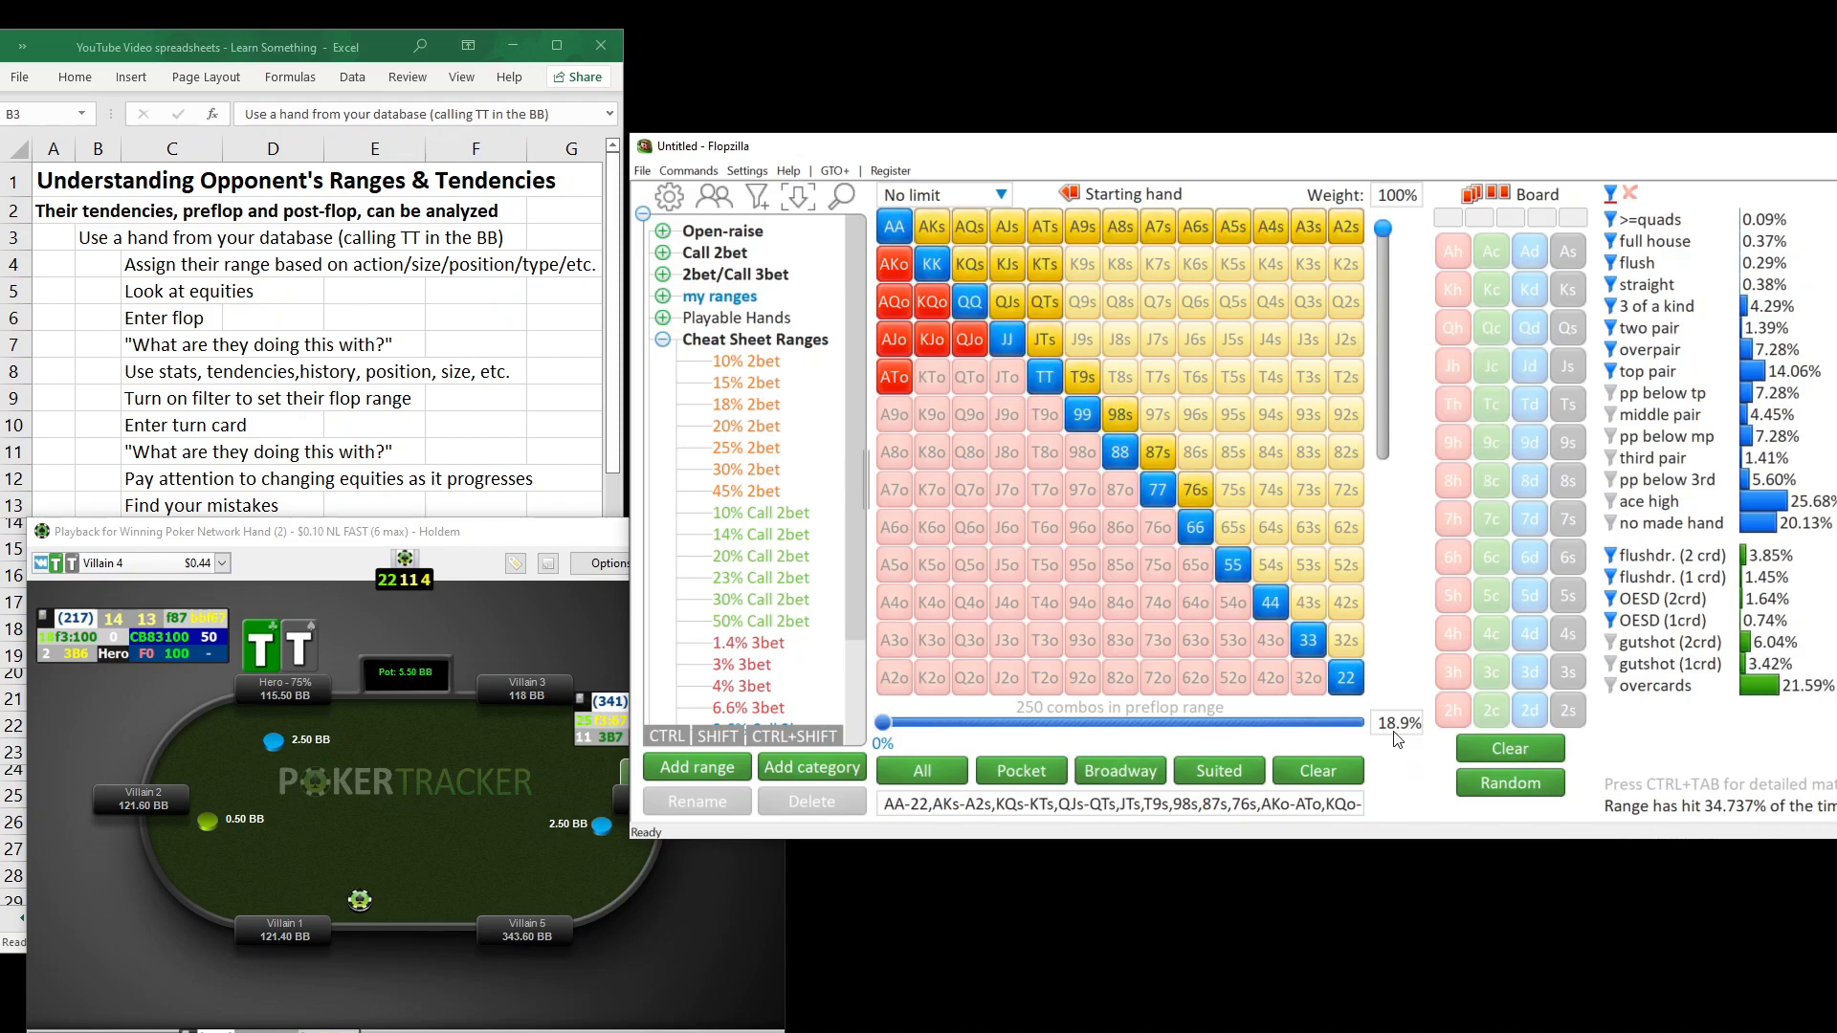
- Open Villain 4's detailed HUD stats popup in the replayer
left_click(564, 750)
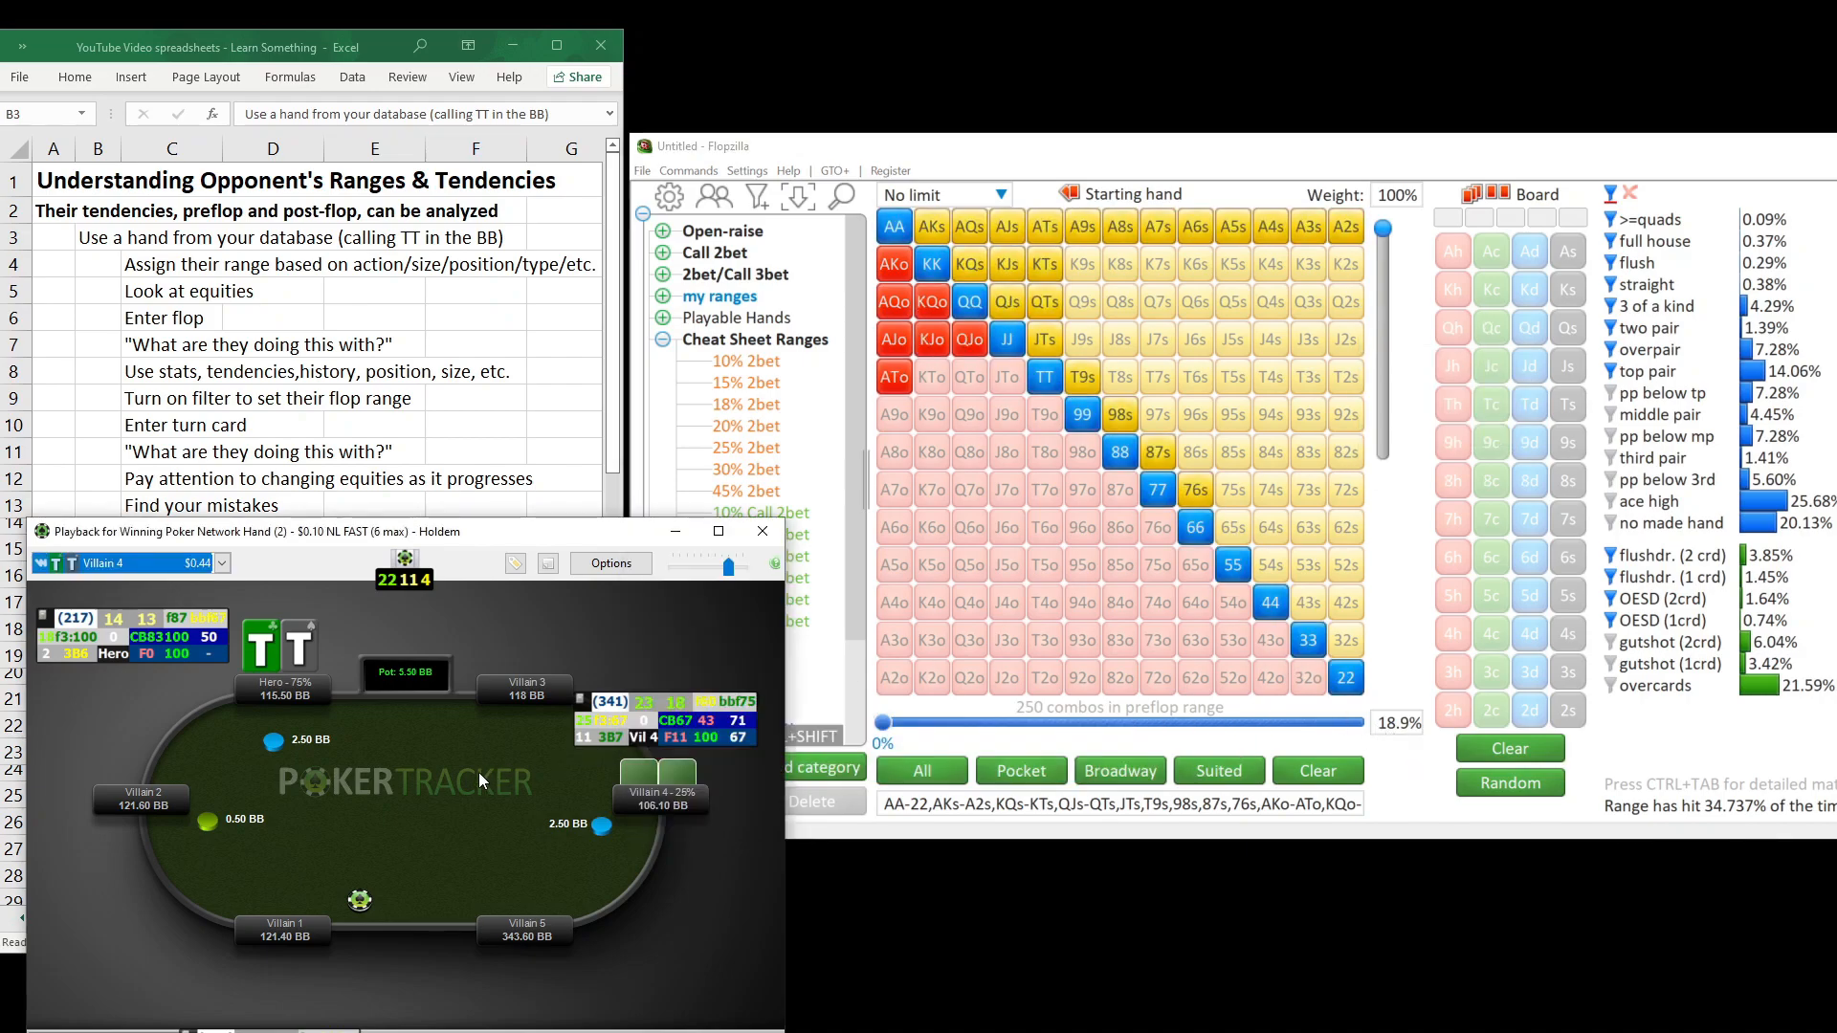
left_click(639, 713)
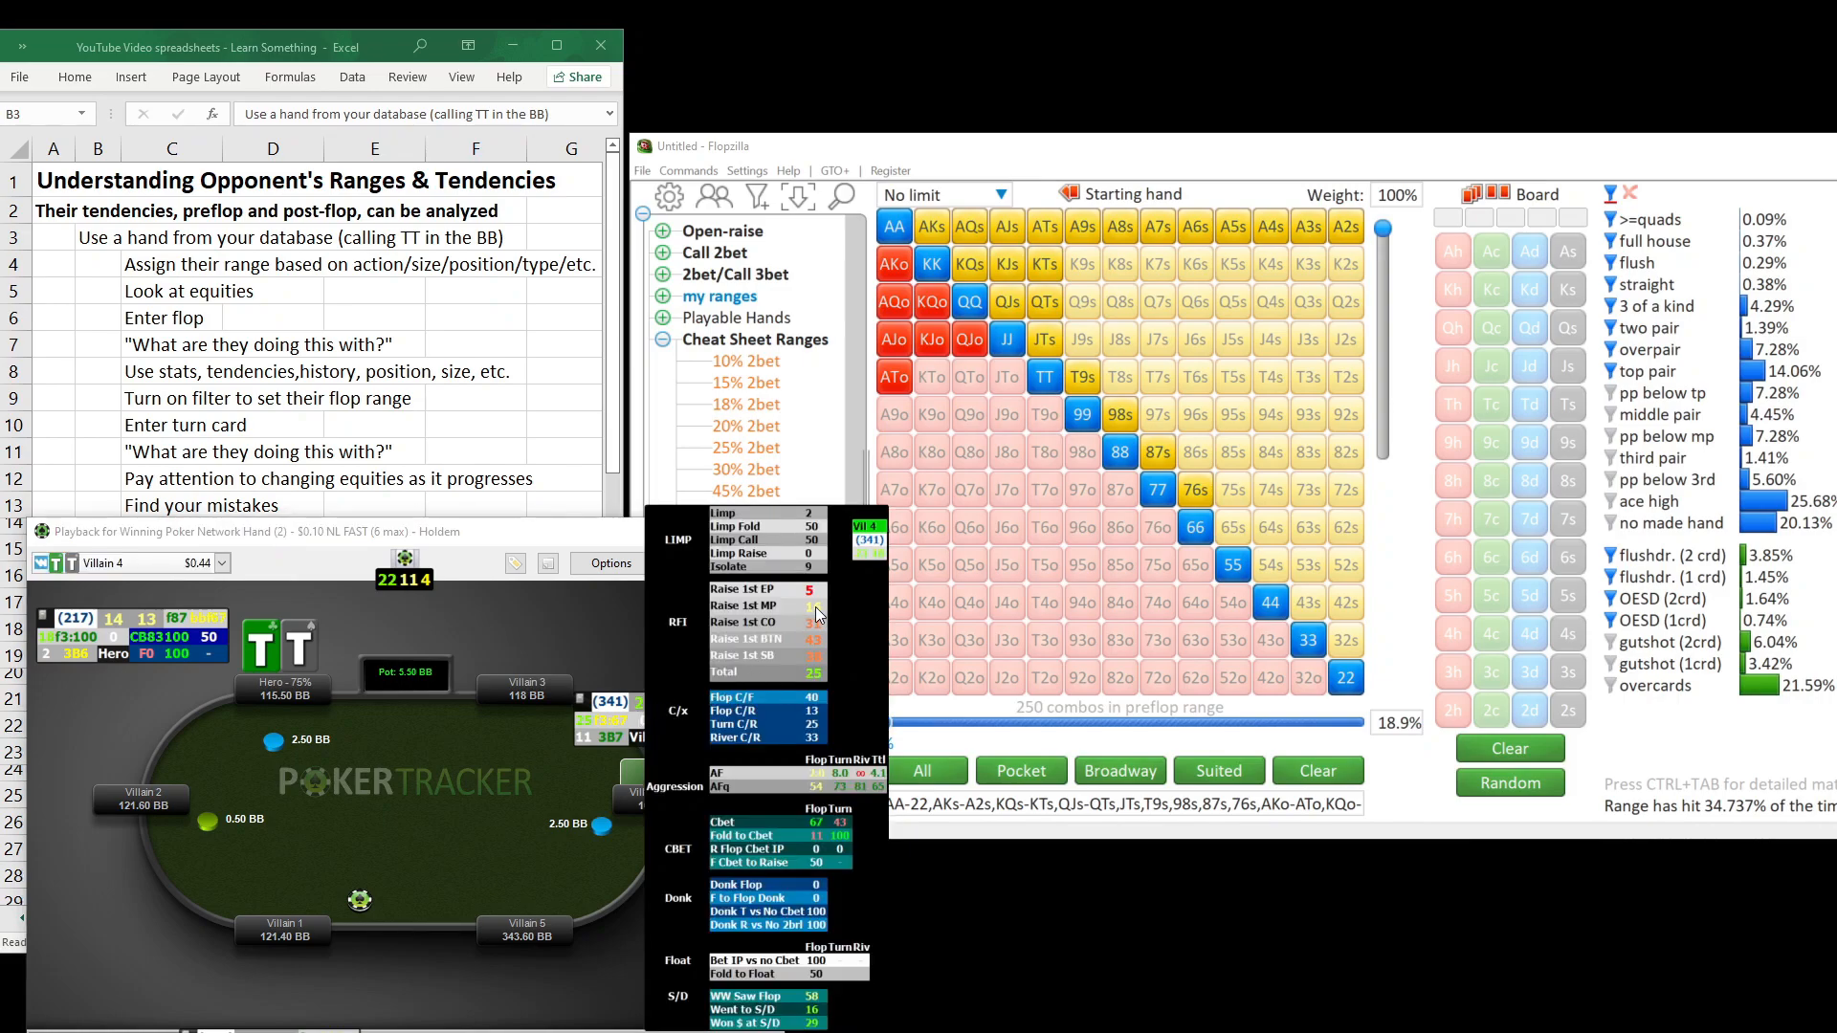
mouse_move(816, 611)
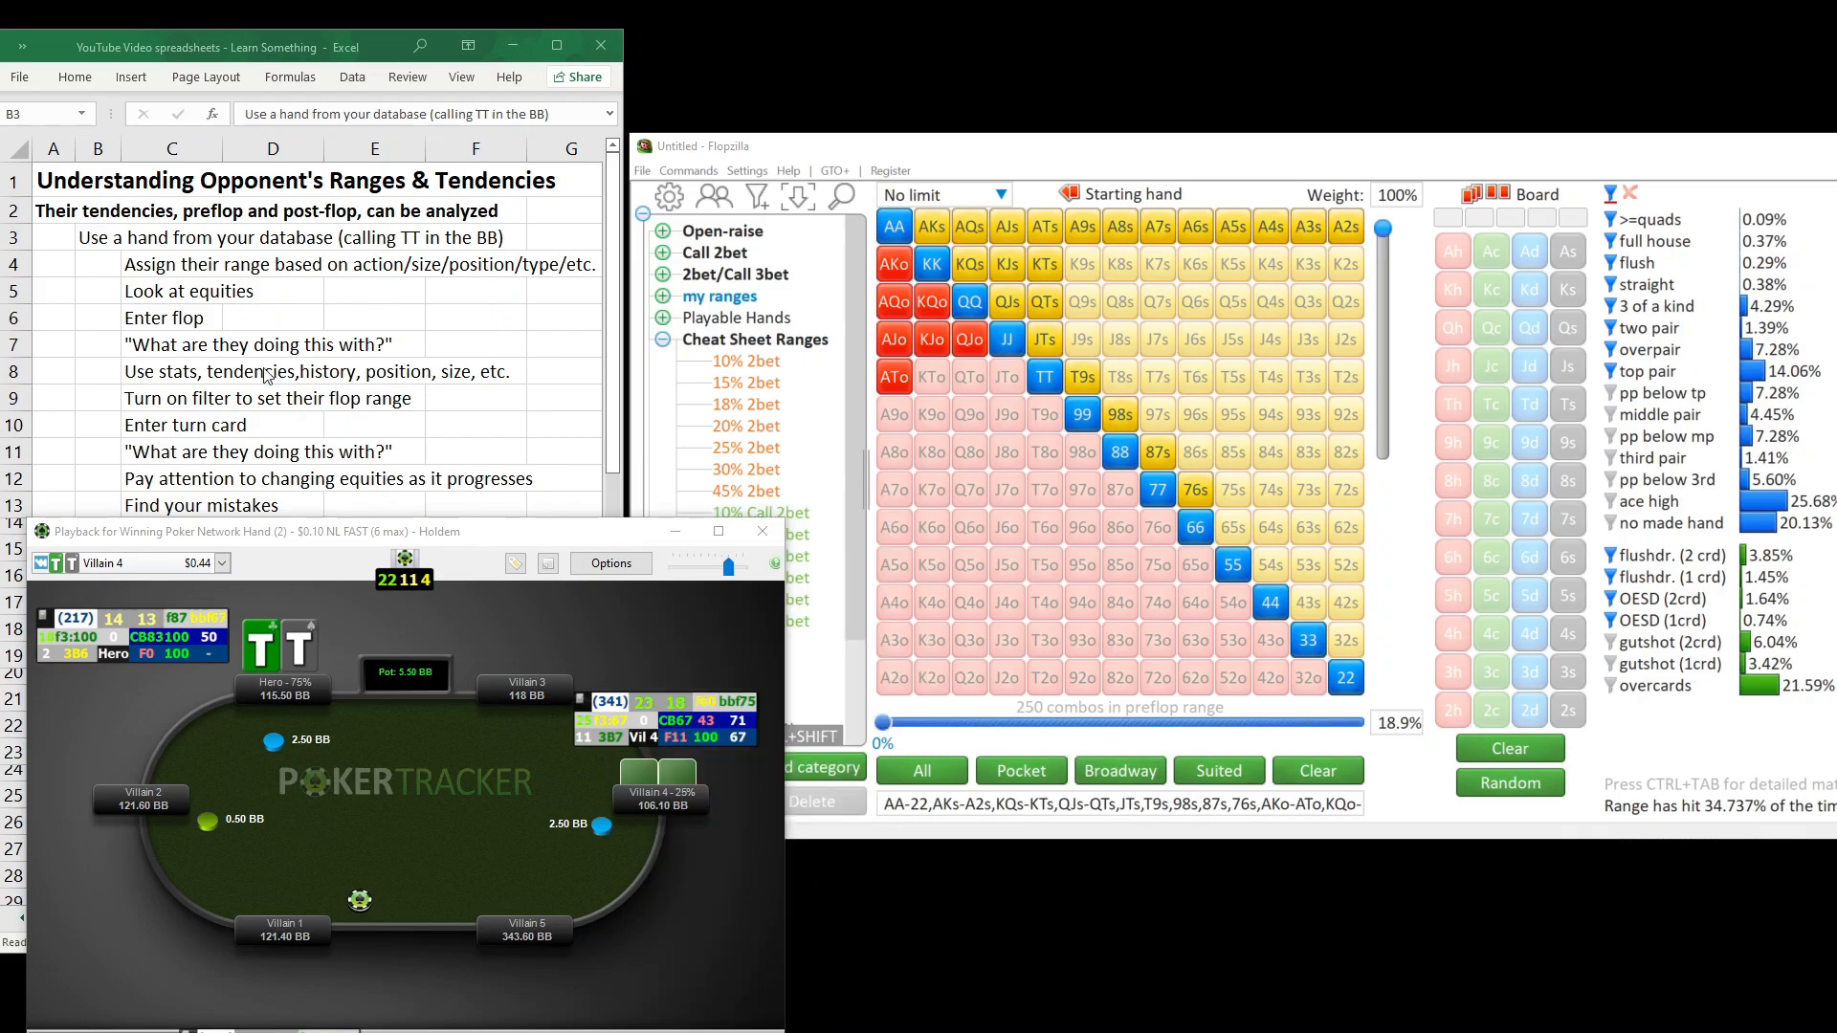
- Review the spreadsheet's 'What are they doing this with?' row and Villain 4's player tooltip in the replayer
left_click(184, 347)
left_click(185, 347)
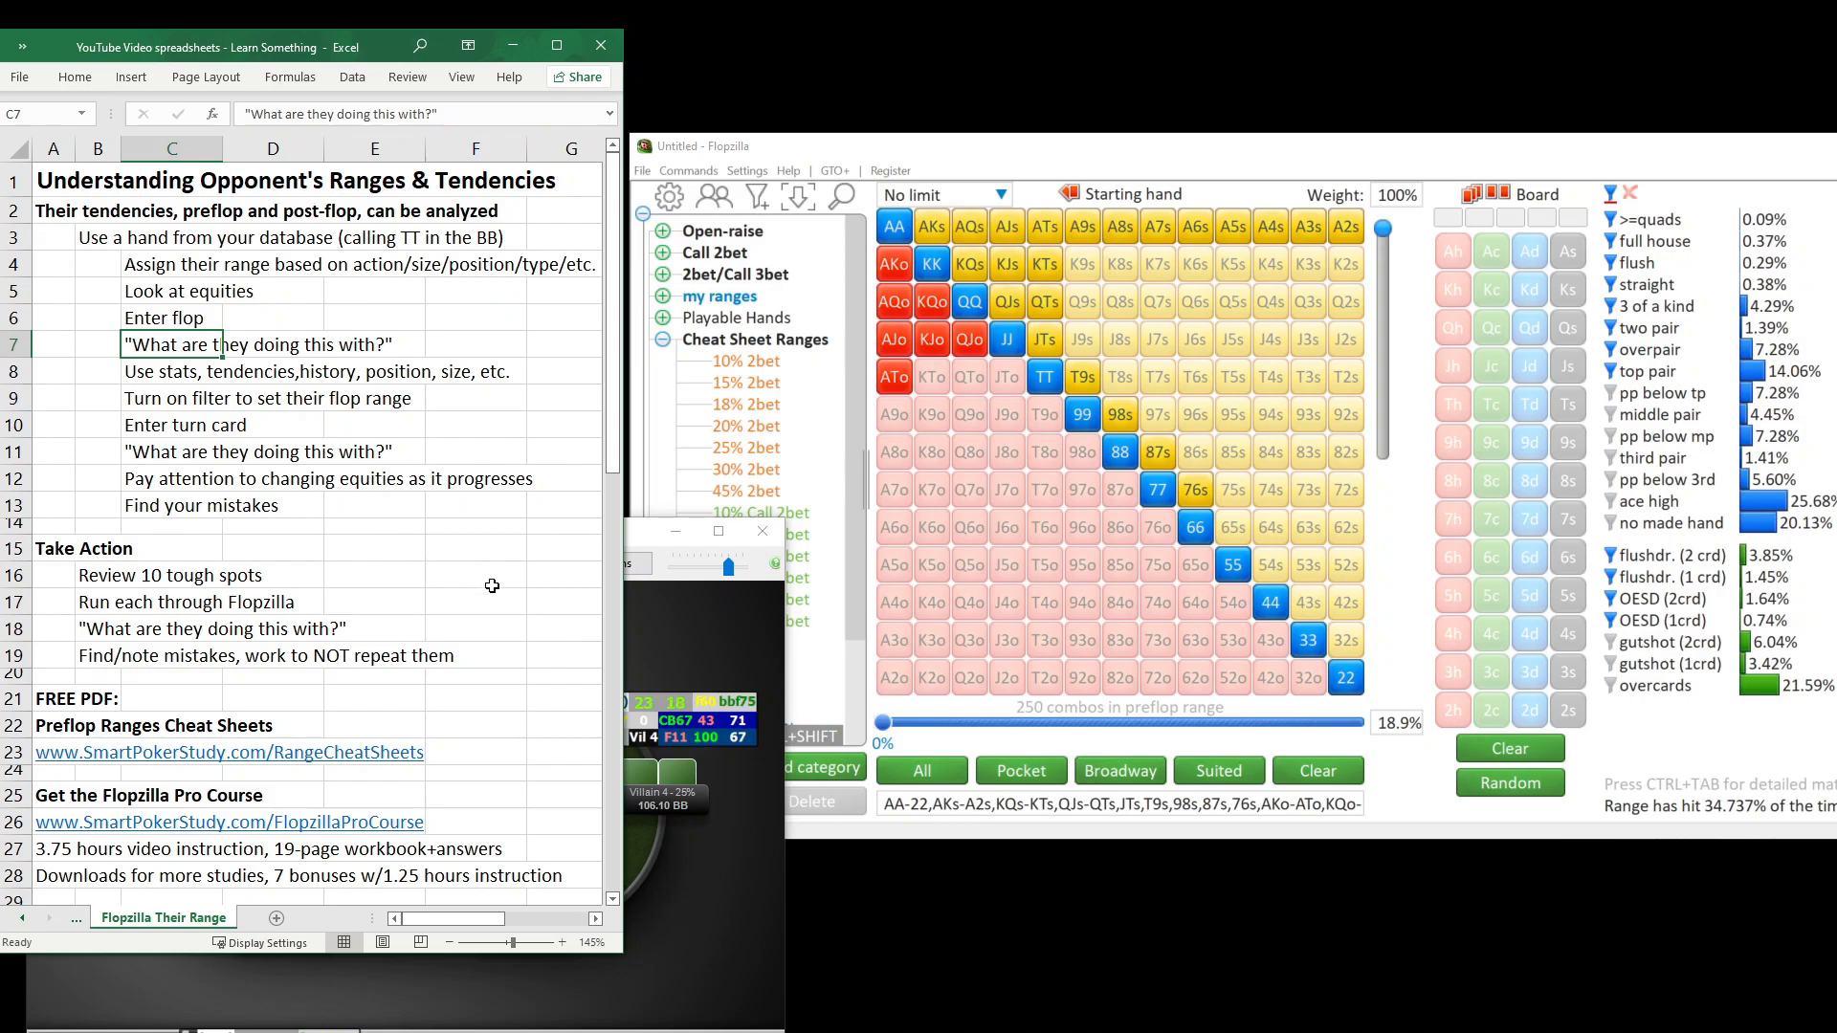
left_click(633, 641)
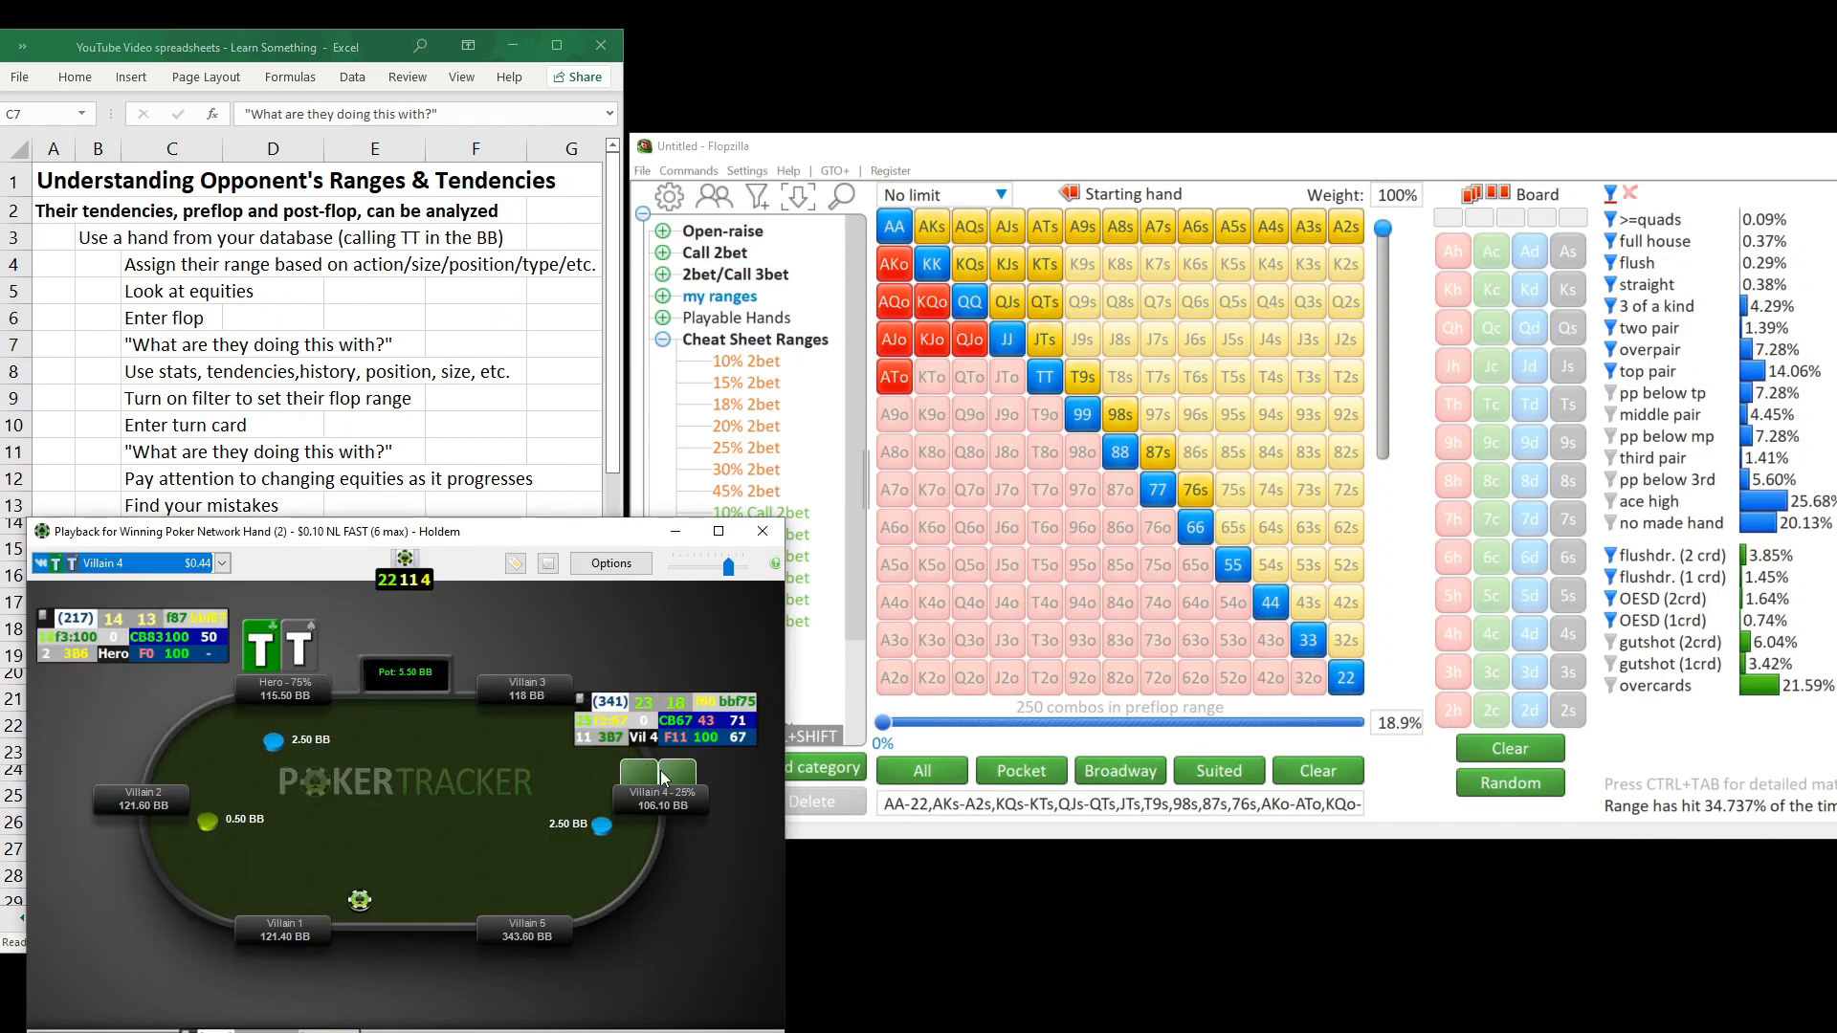
mouse_move(674, 704)
mouse_move(674, 743)
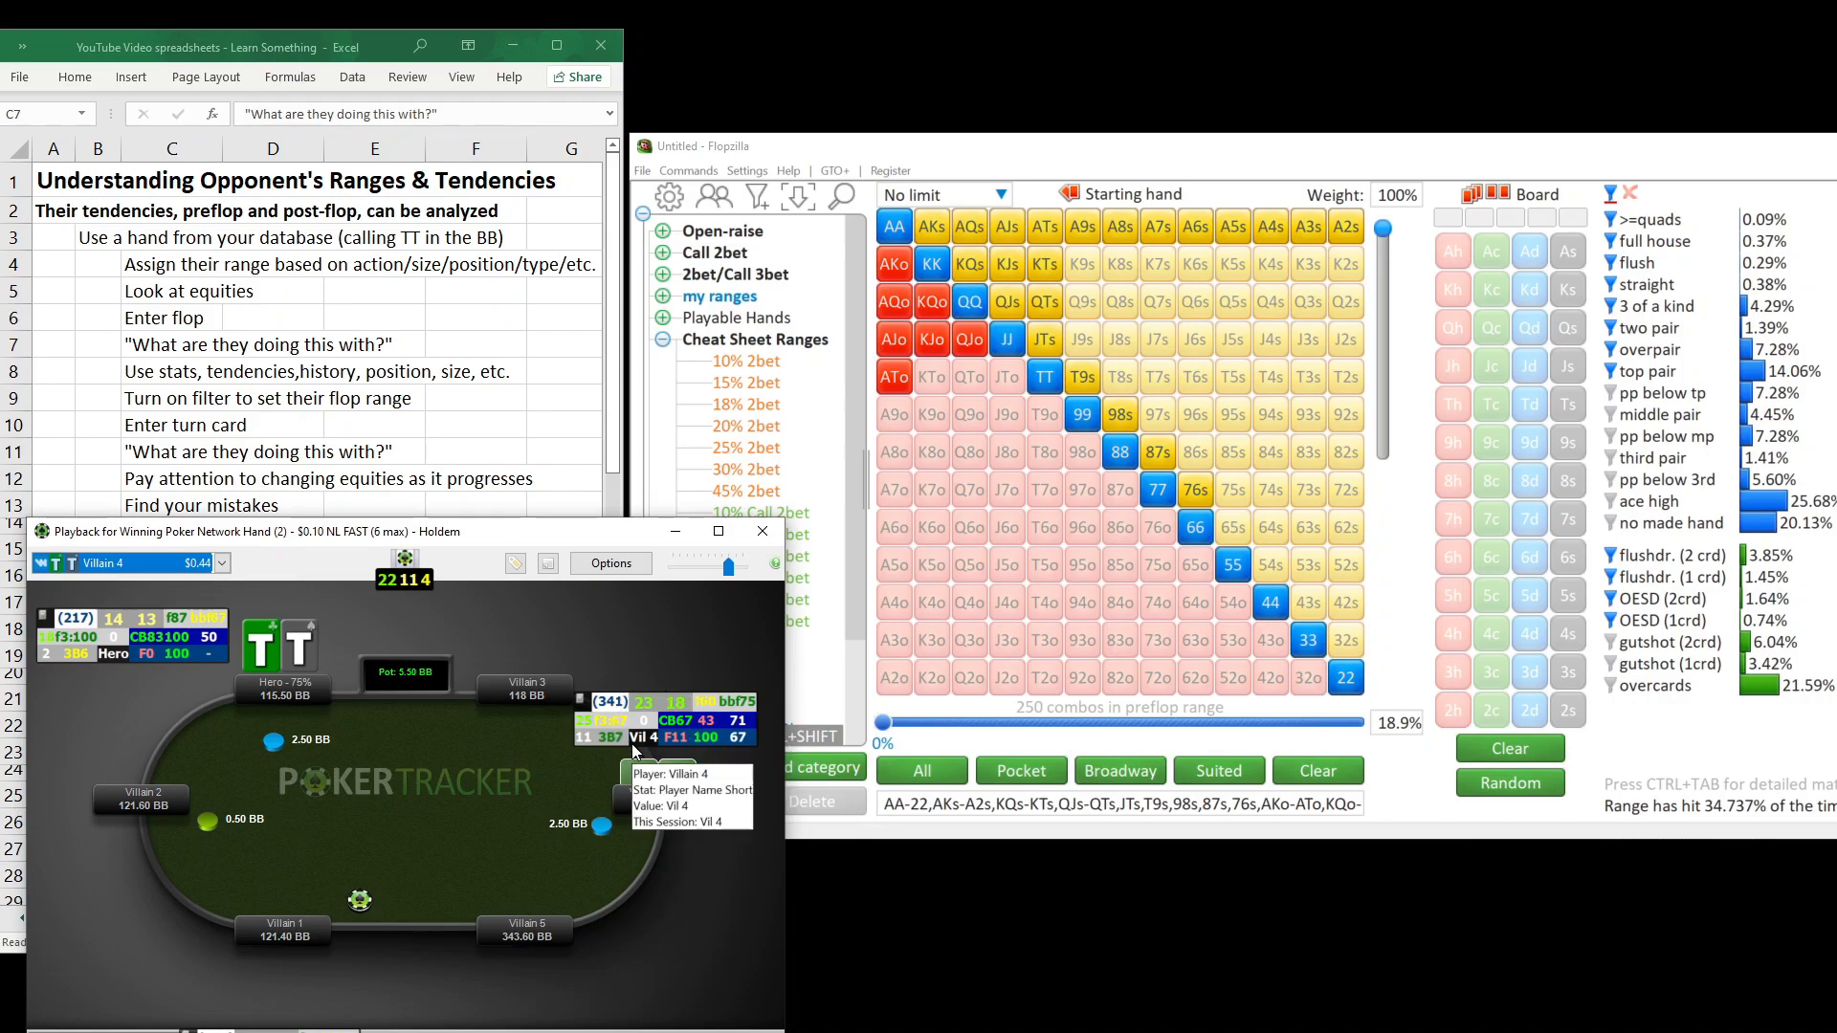
mouse_move(1077, 383)
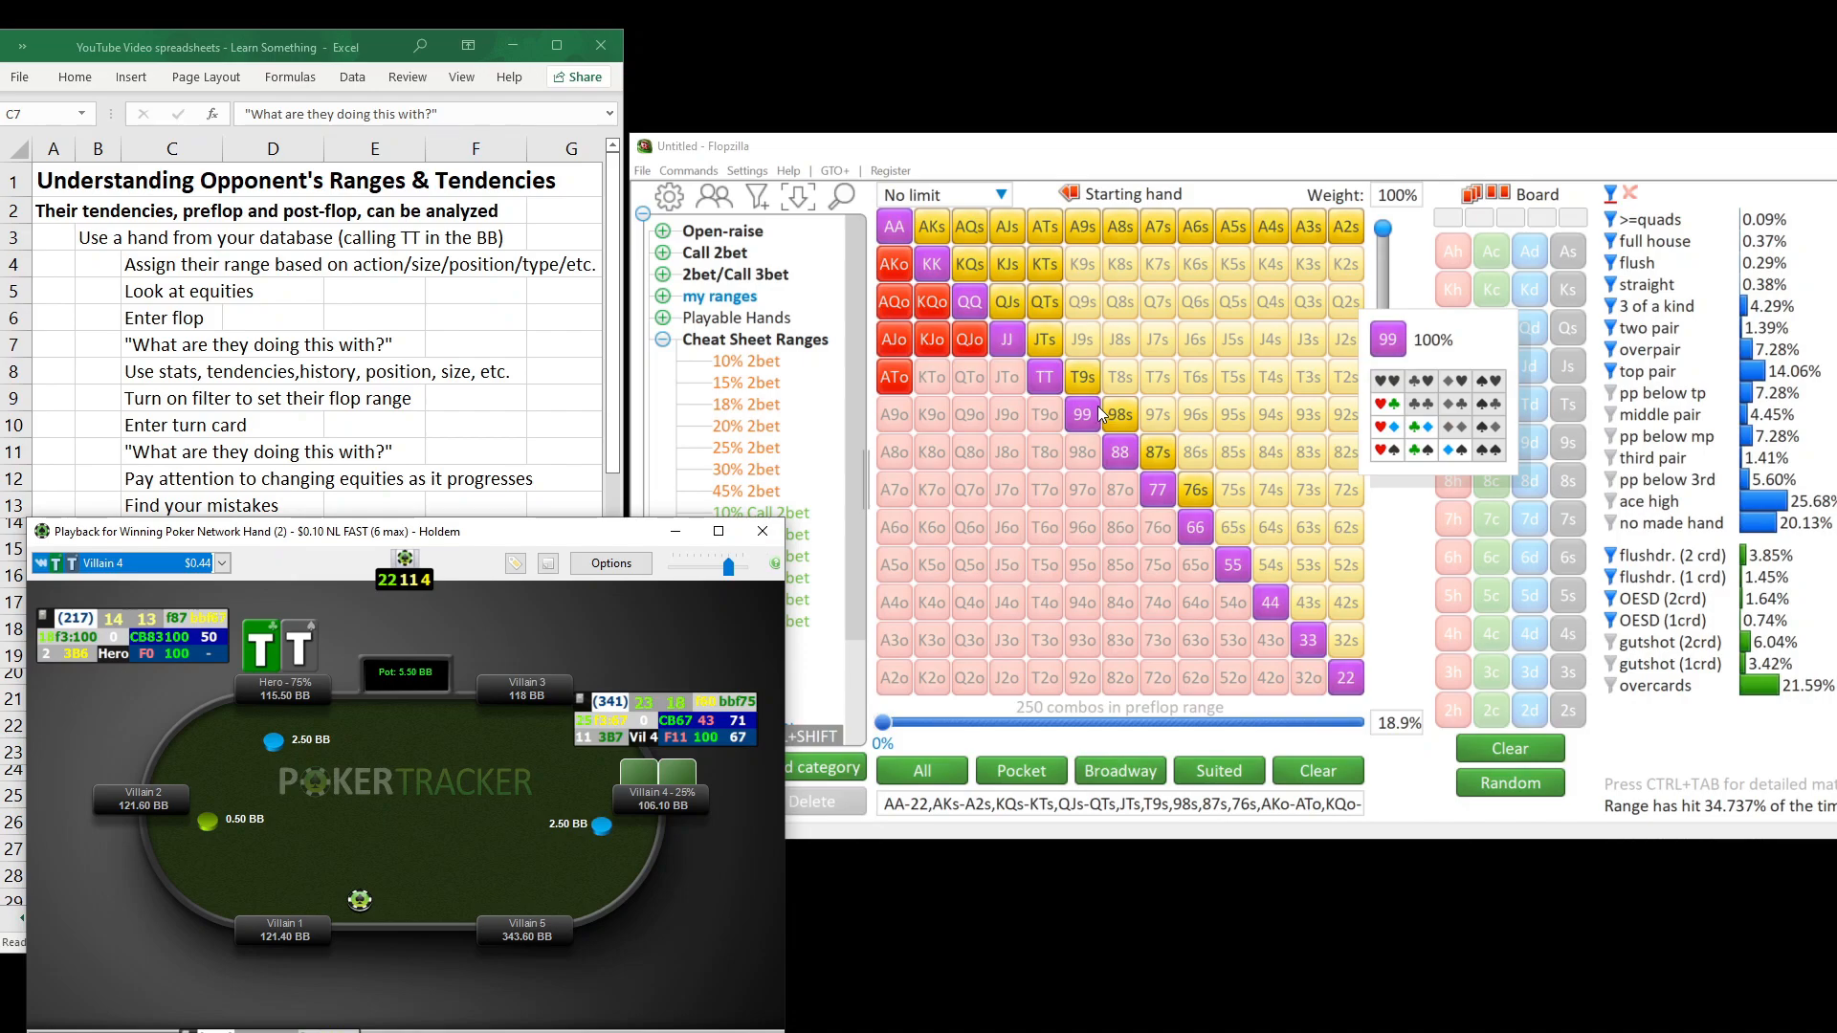
- Enter the hero's Tc and Ts as hole cards to see their equity against the range
left_click(198, 301)
left_click(187, 294)
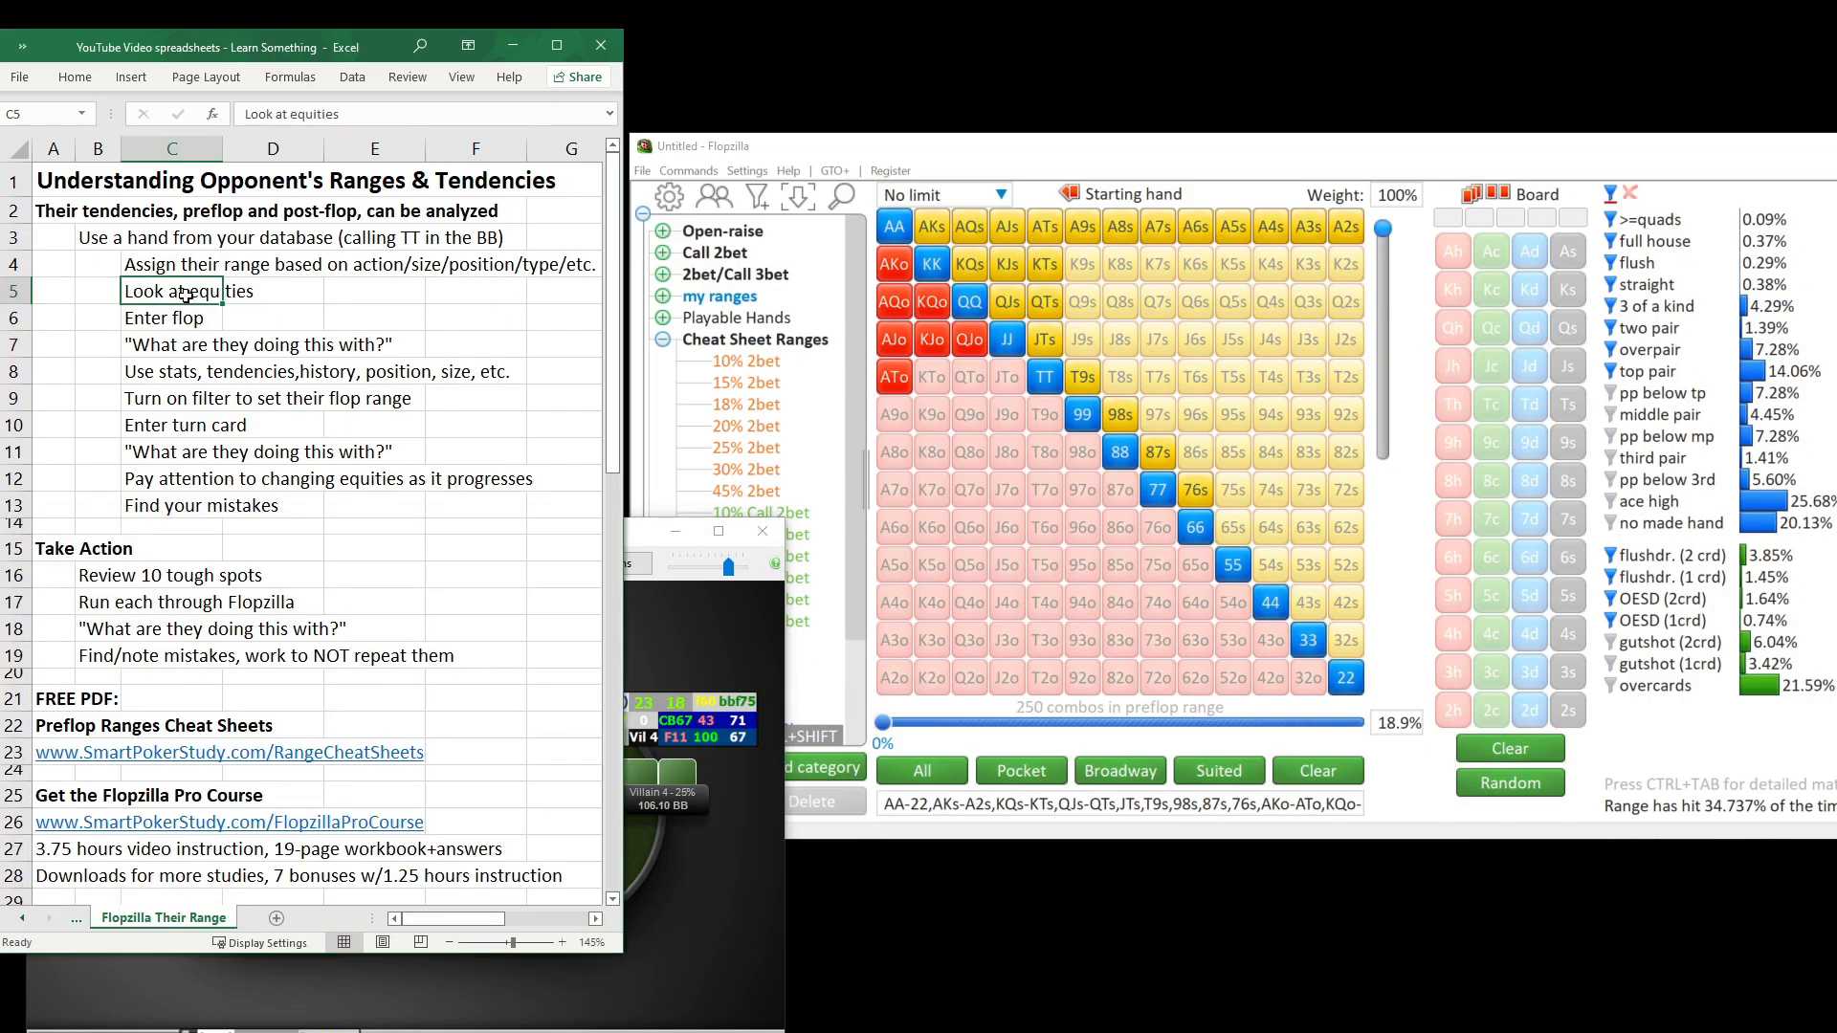
left_click(647, 664)
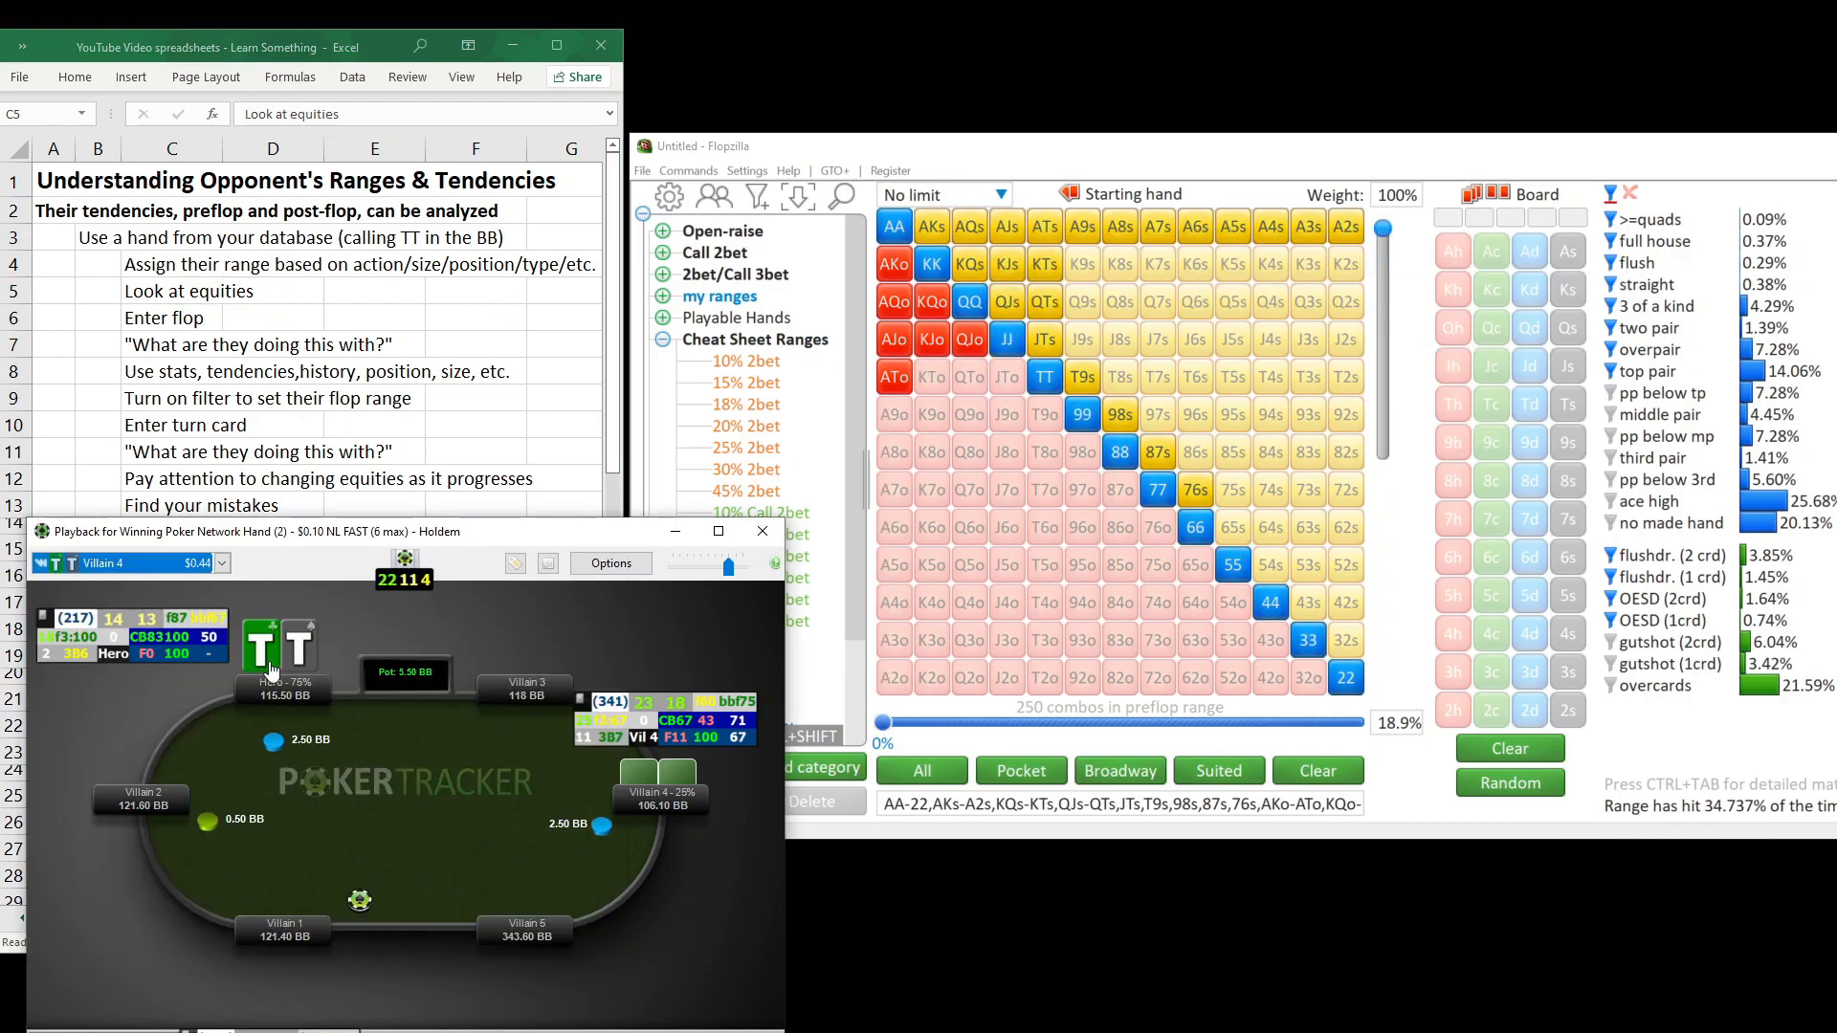
left_click_drag(1009, 148, 496, 168)
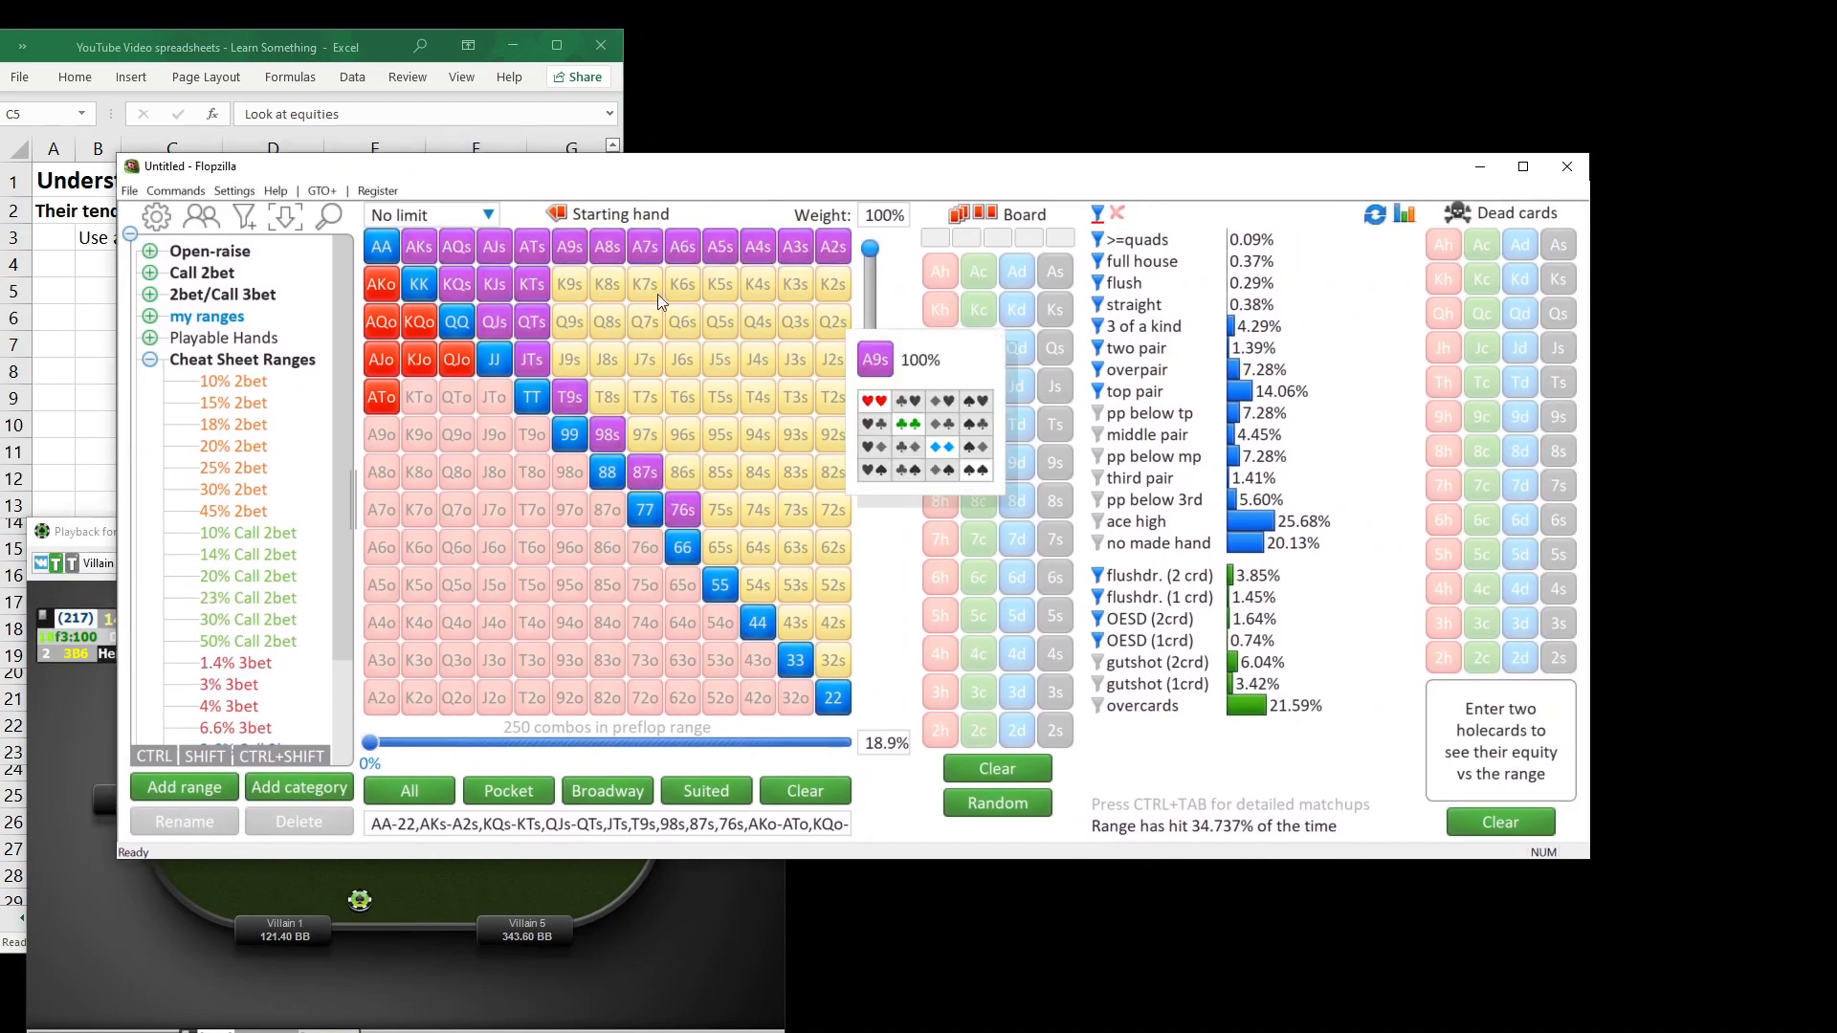
left_click(1481, 382)
left_click(1558, 382)
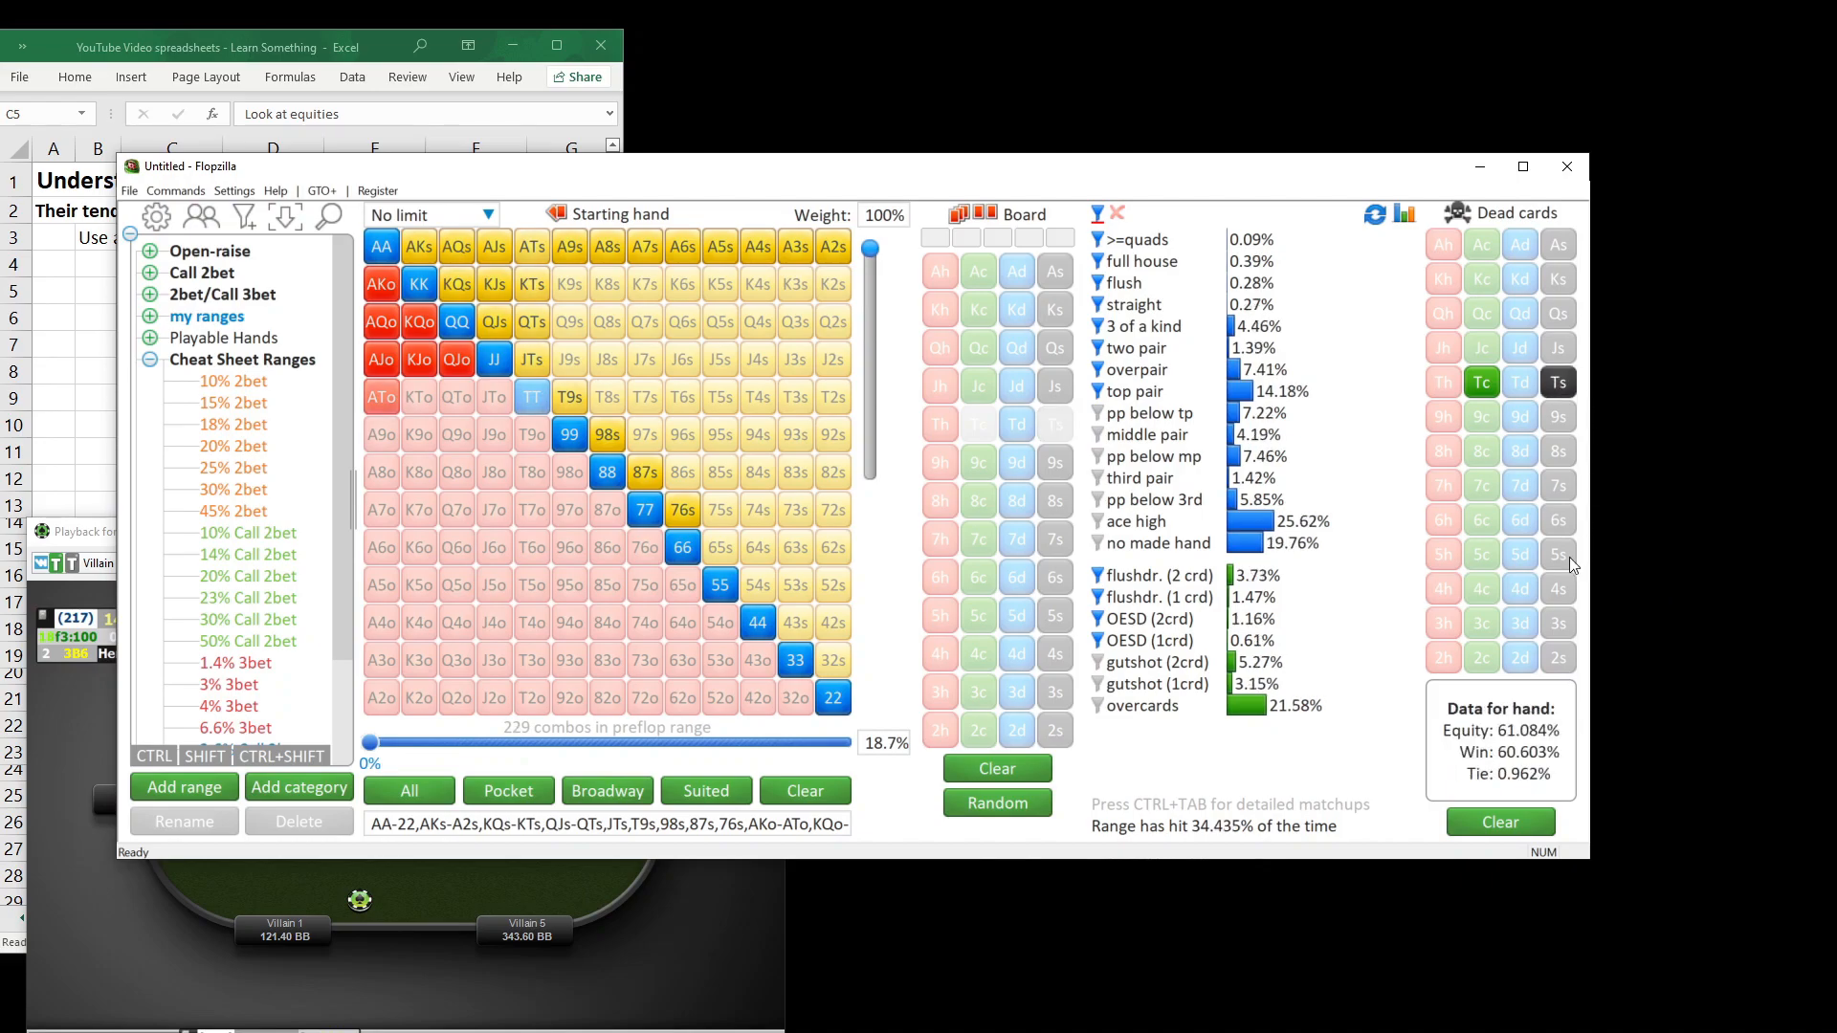
left_click_drag(705, 189, 1211, 190)
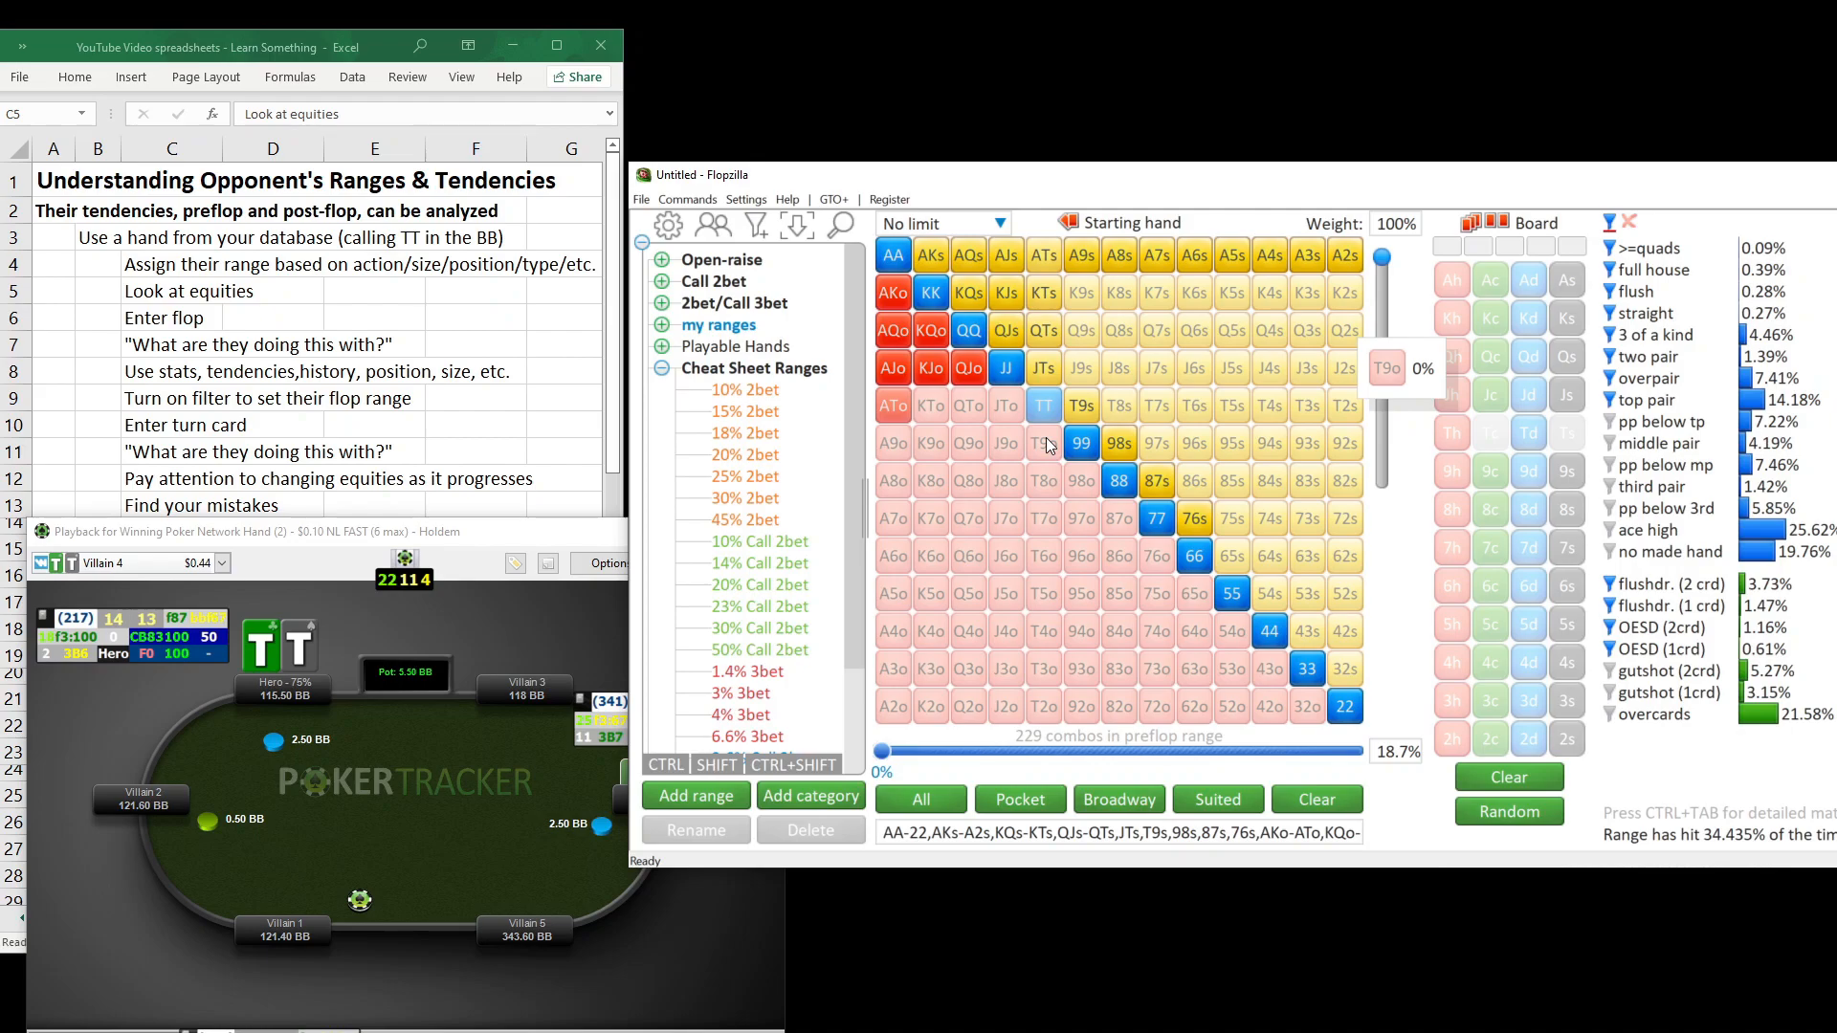
- Advance the replay to the flop and enter the Ac 9c 3c flop on the Flopzilla board
left_click(440, 709)
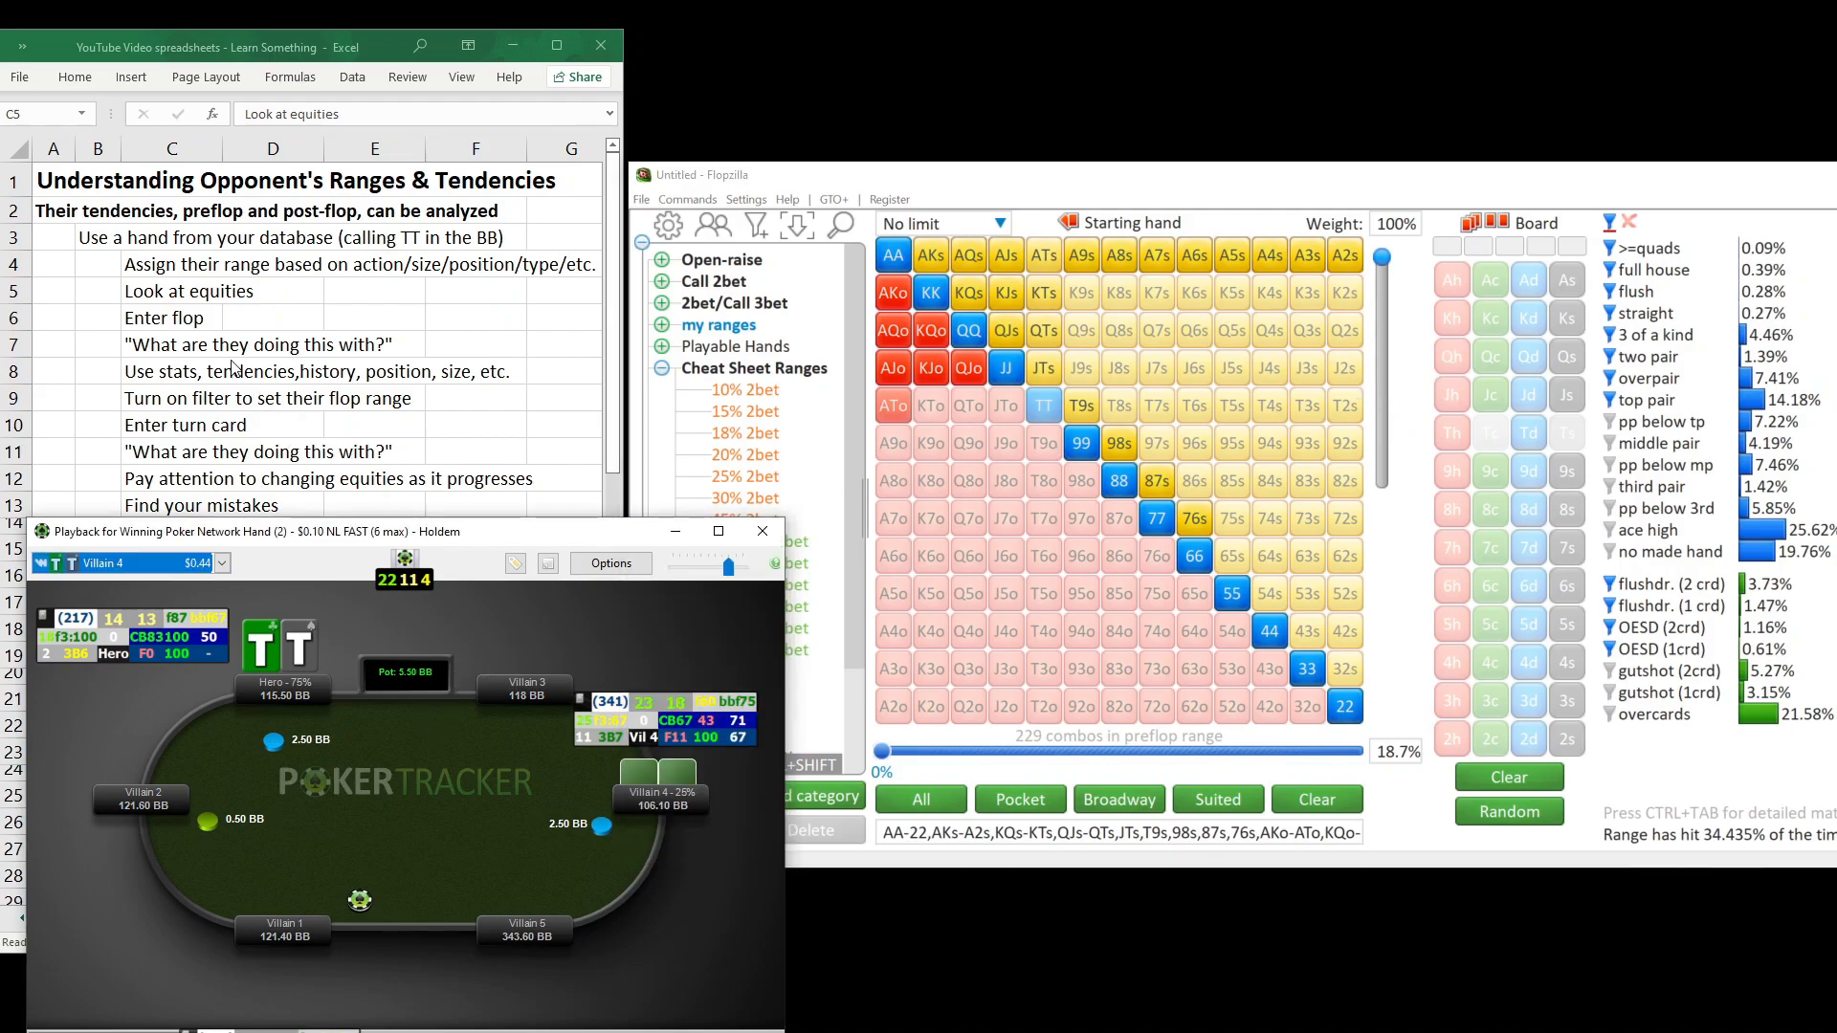
left_click(168, 328)
left_click(674, 643)
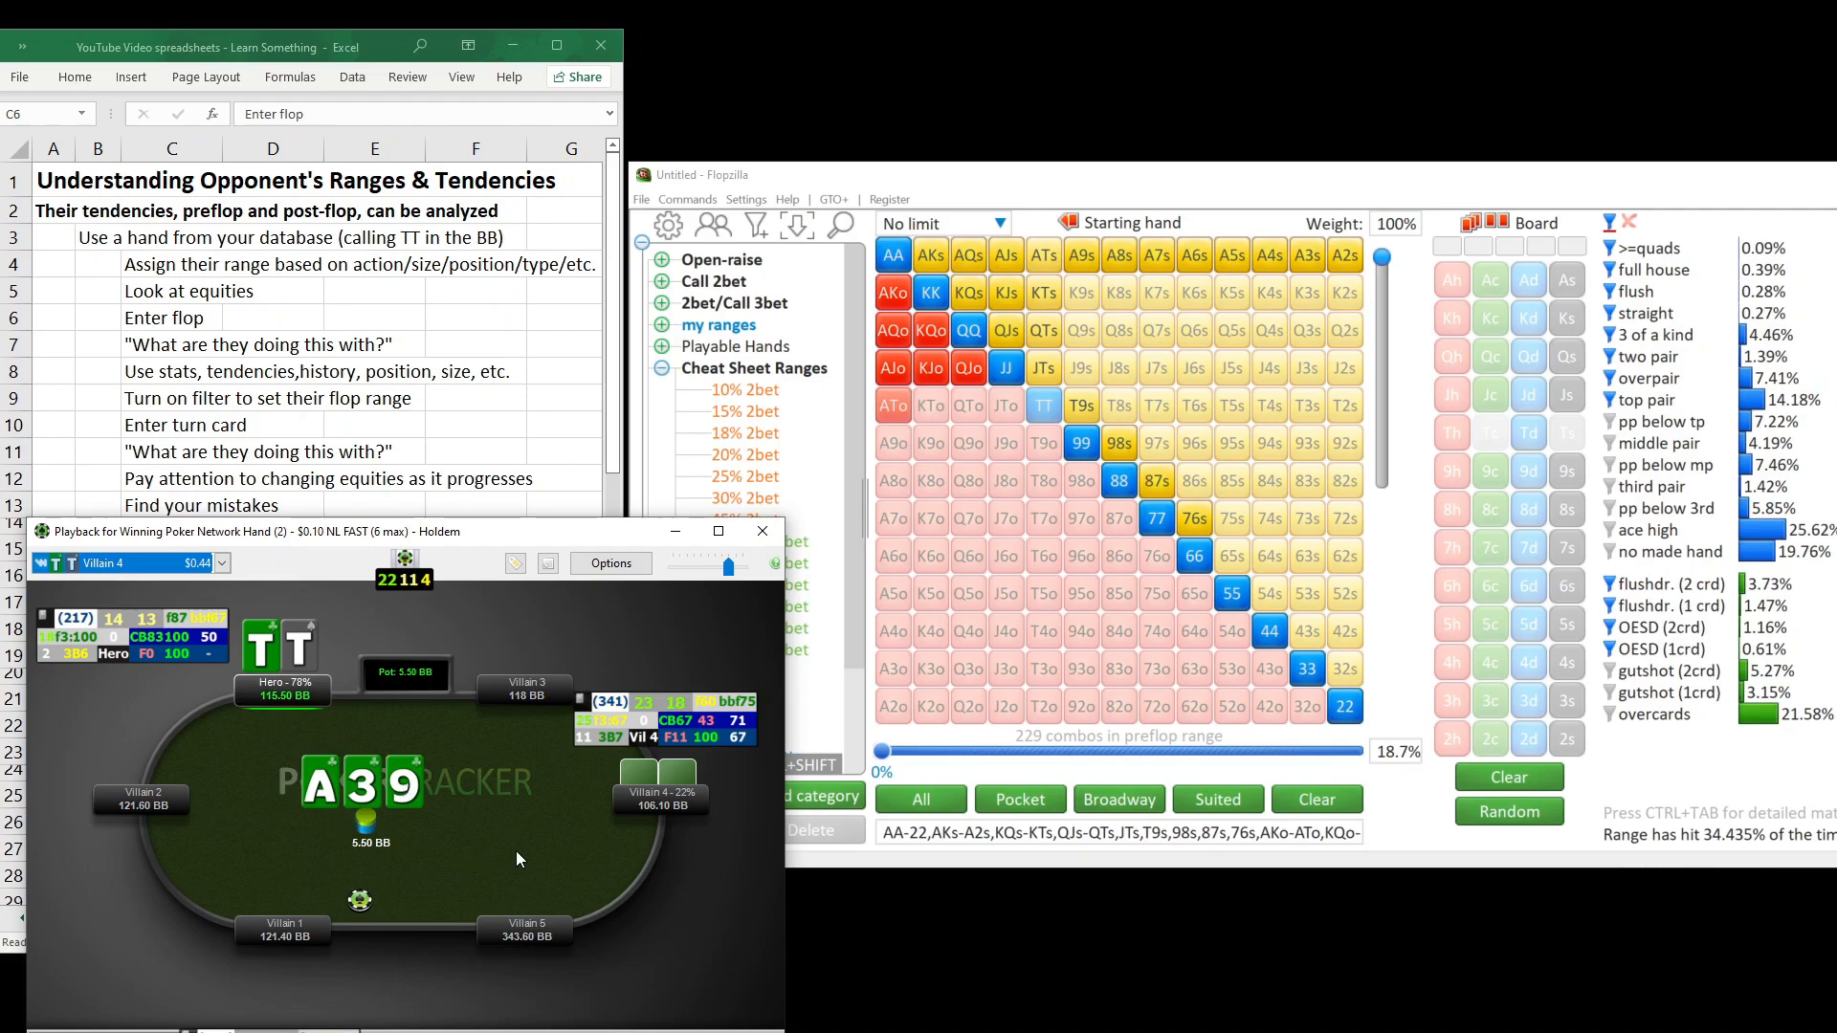
left_click(1500, 276)
left_click(1491, 473)
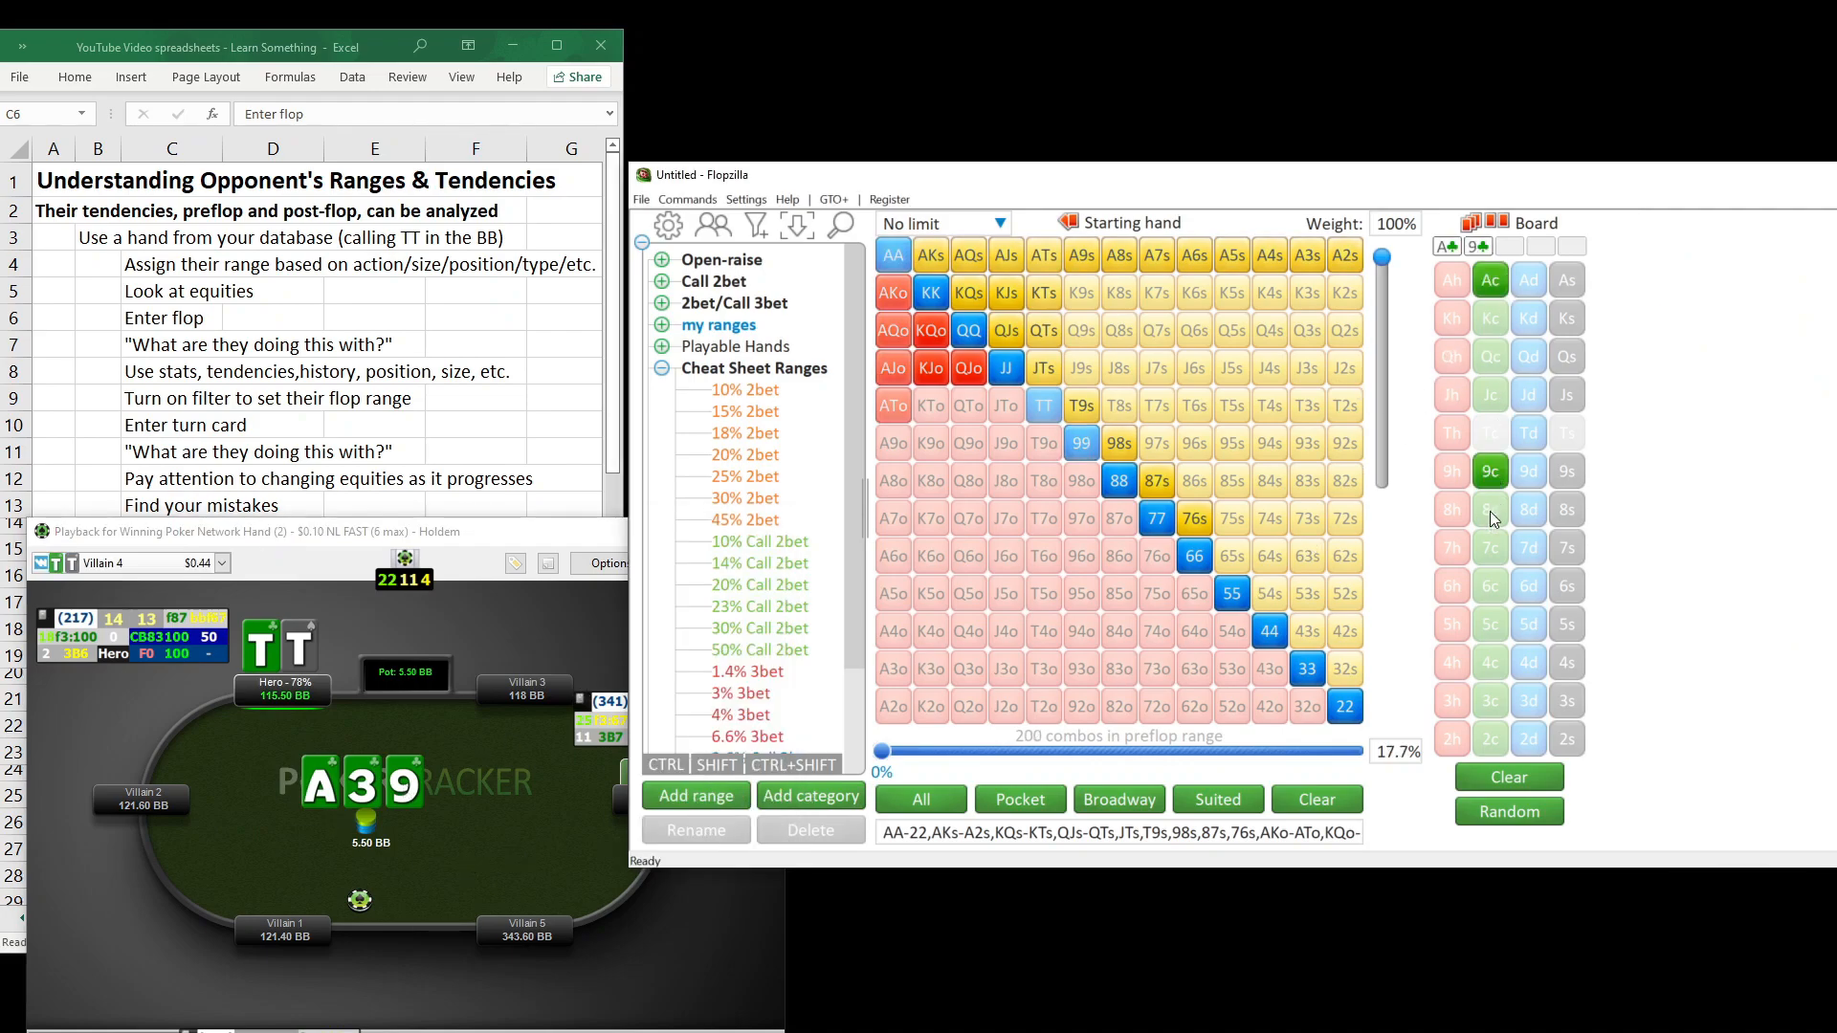
left_click(1491, 701)
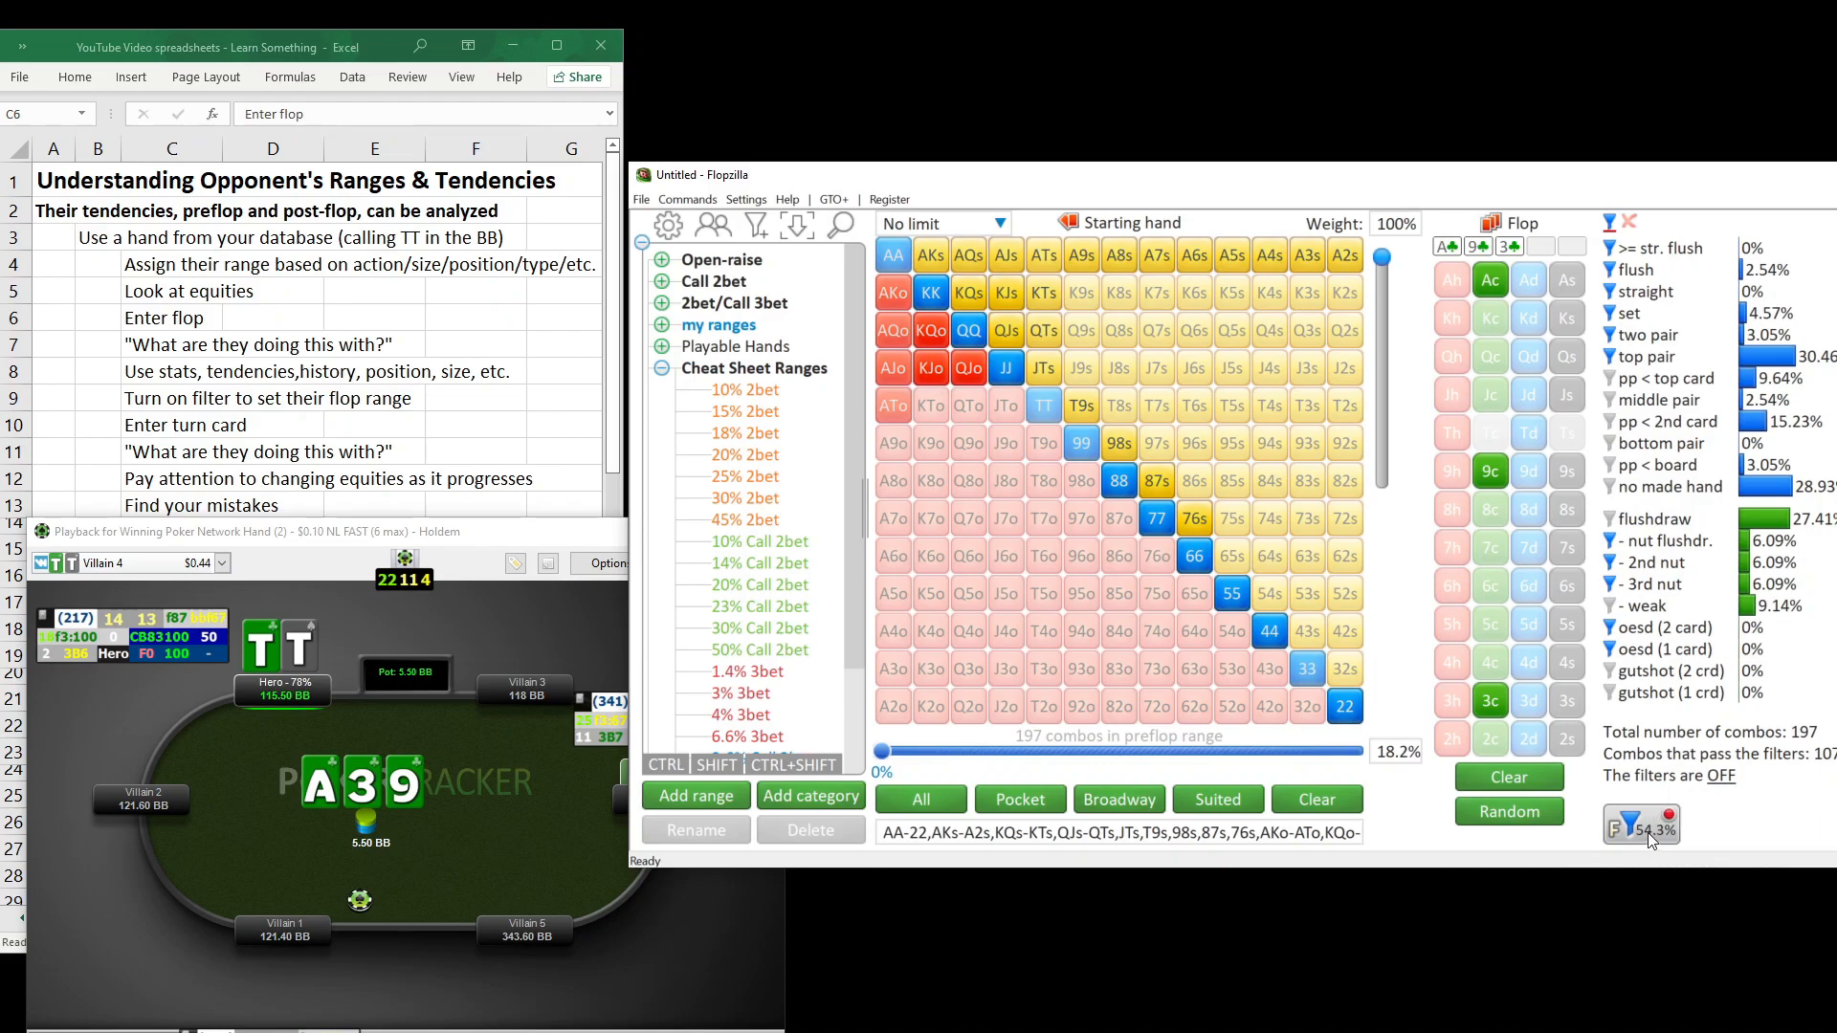
- Inspect Villain 4's continuation-bet stats in the HUD
left_click(526, 863)
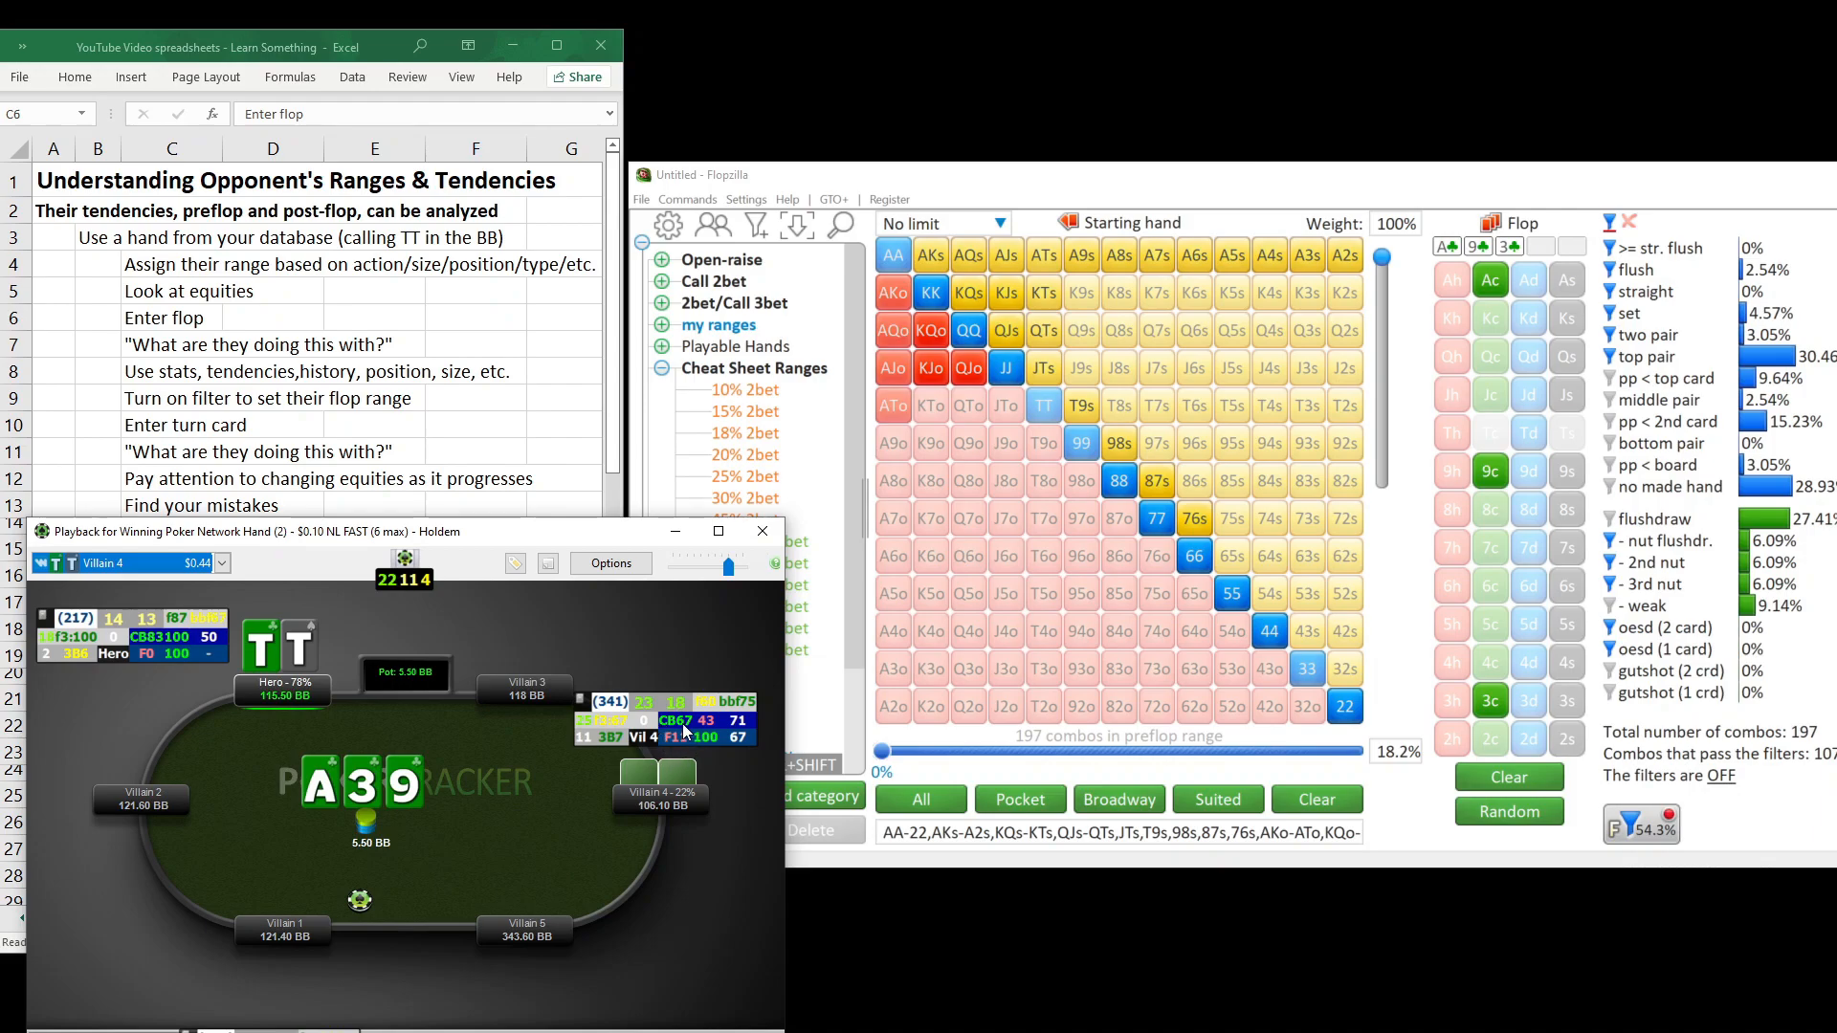
mouse_move(683, 725)
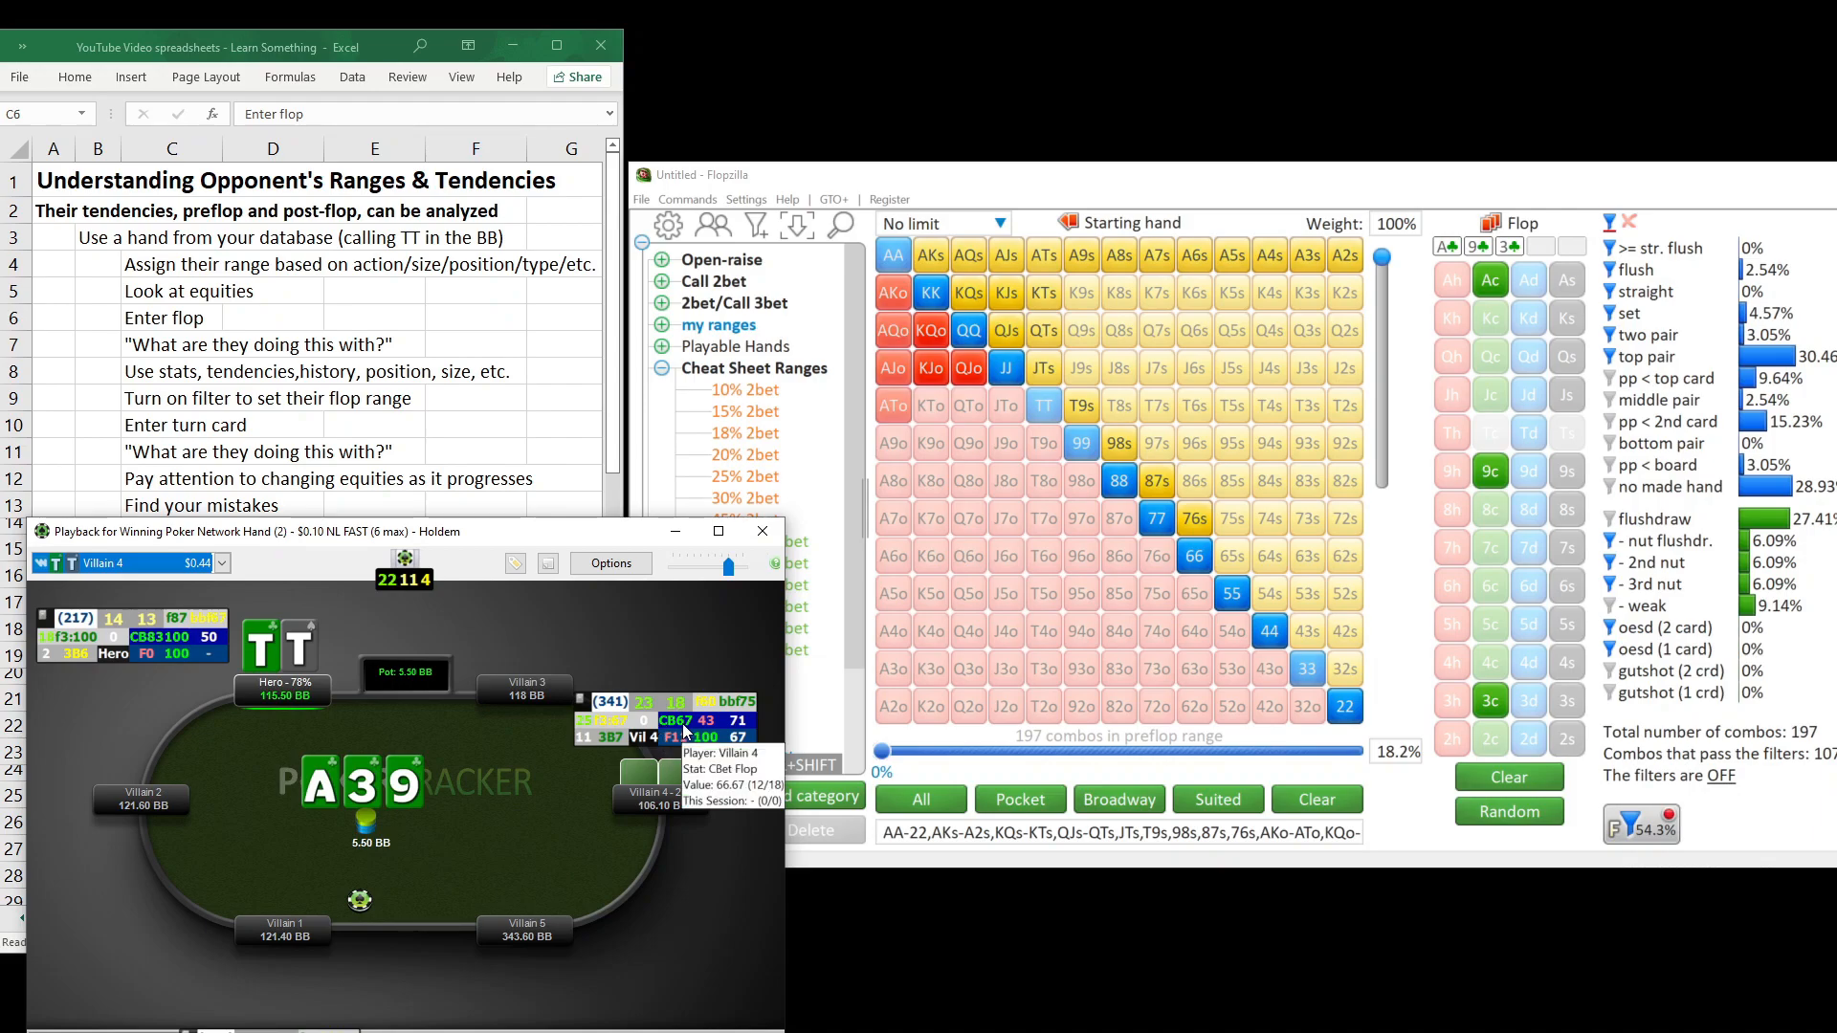
left_click(685, 728)
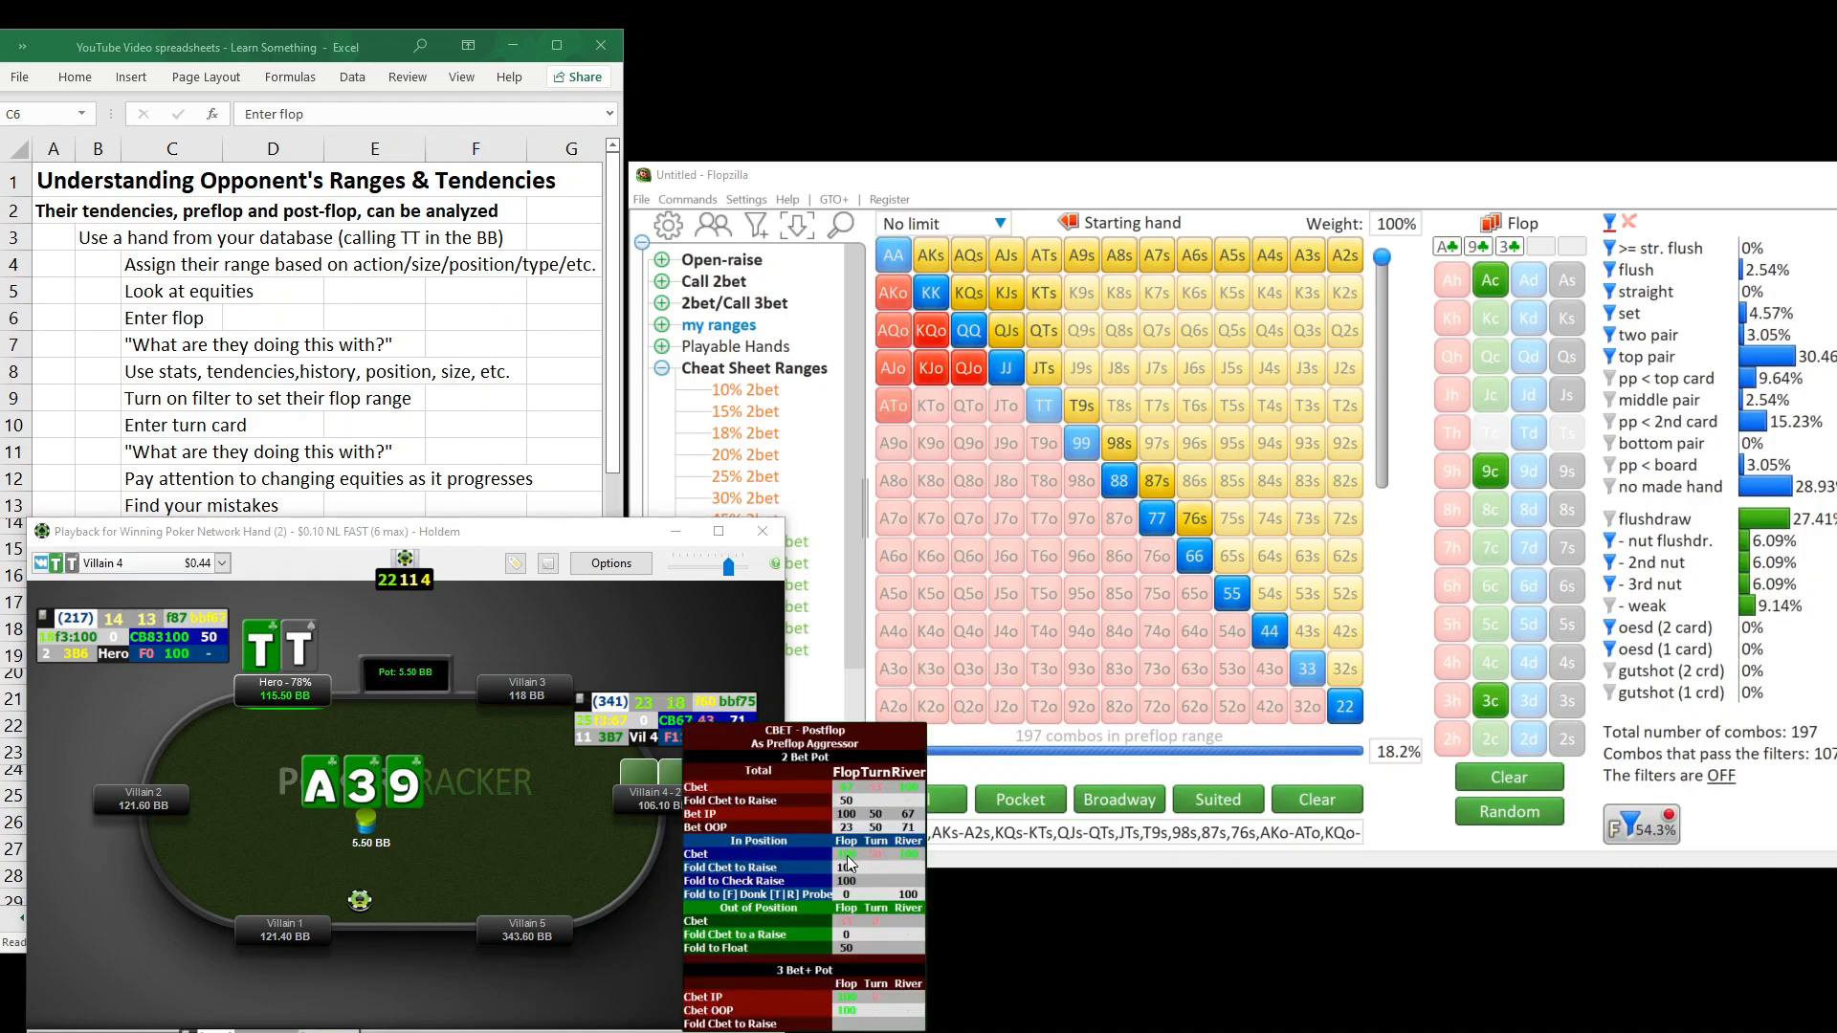
mouse_move(847, 856)
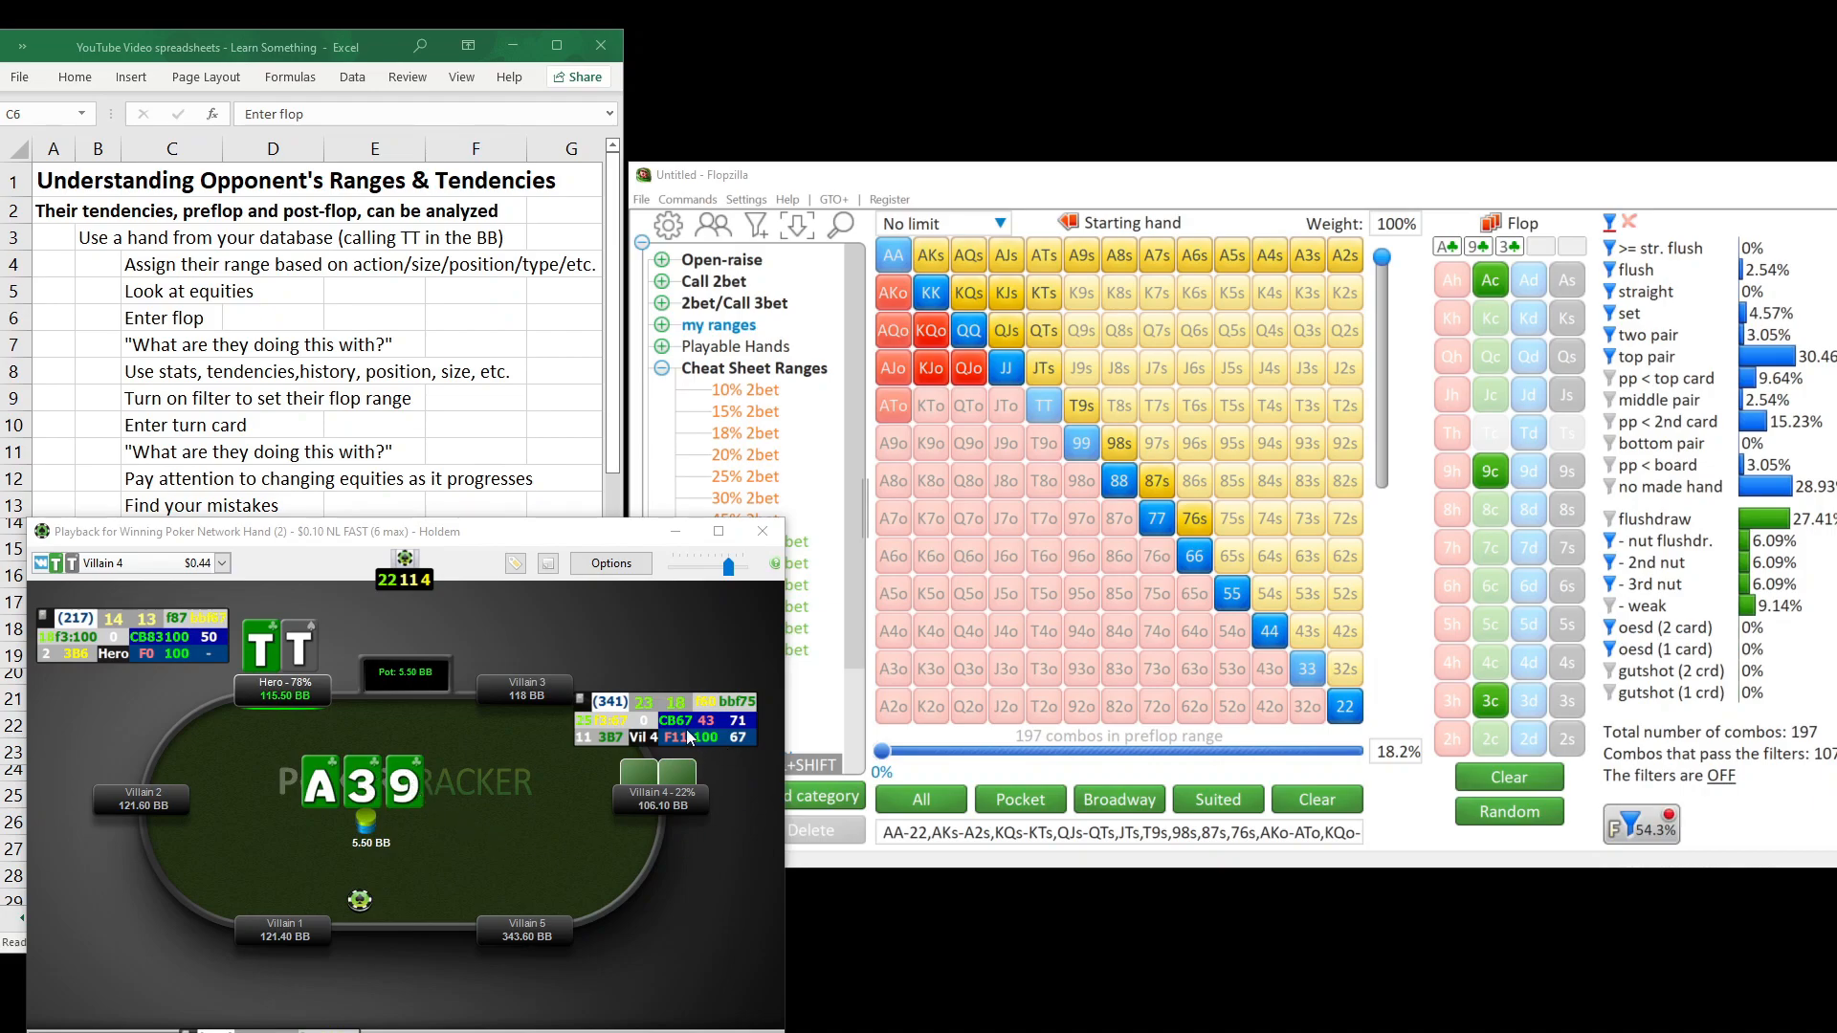
mouse_move(689, 737)
left_click(515, 840)
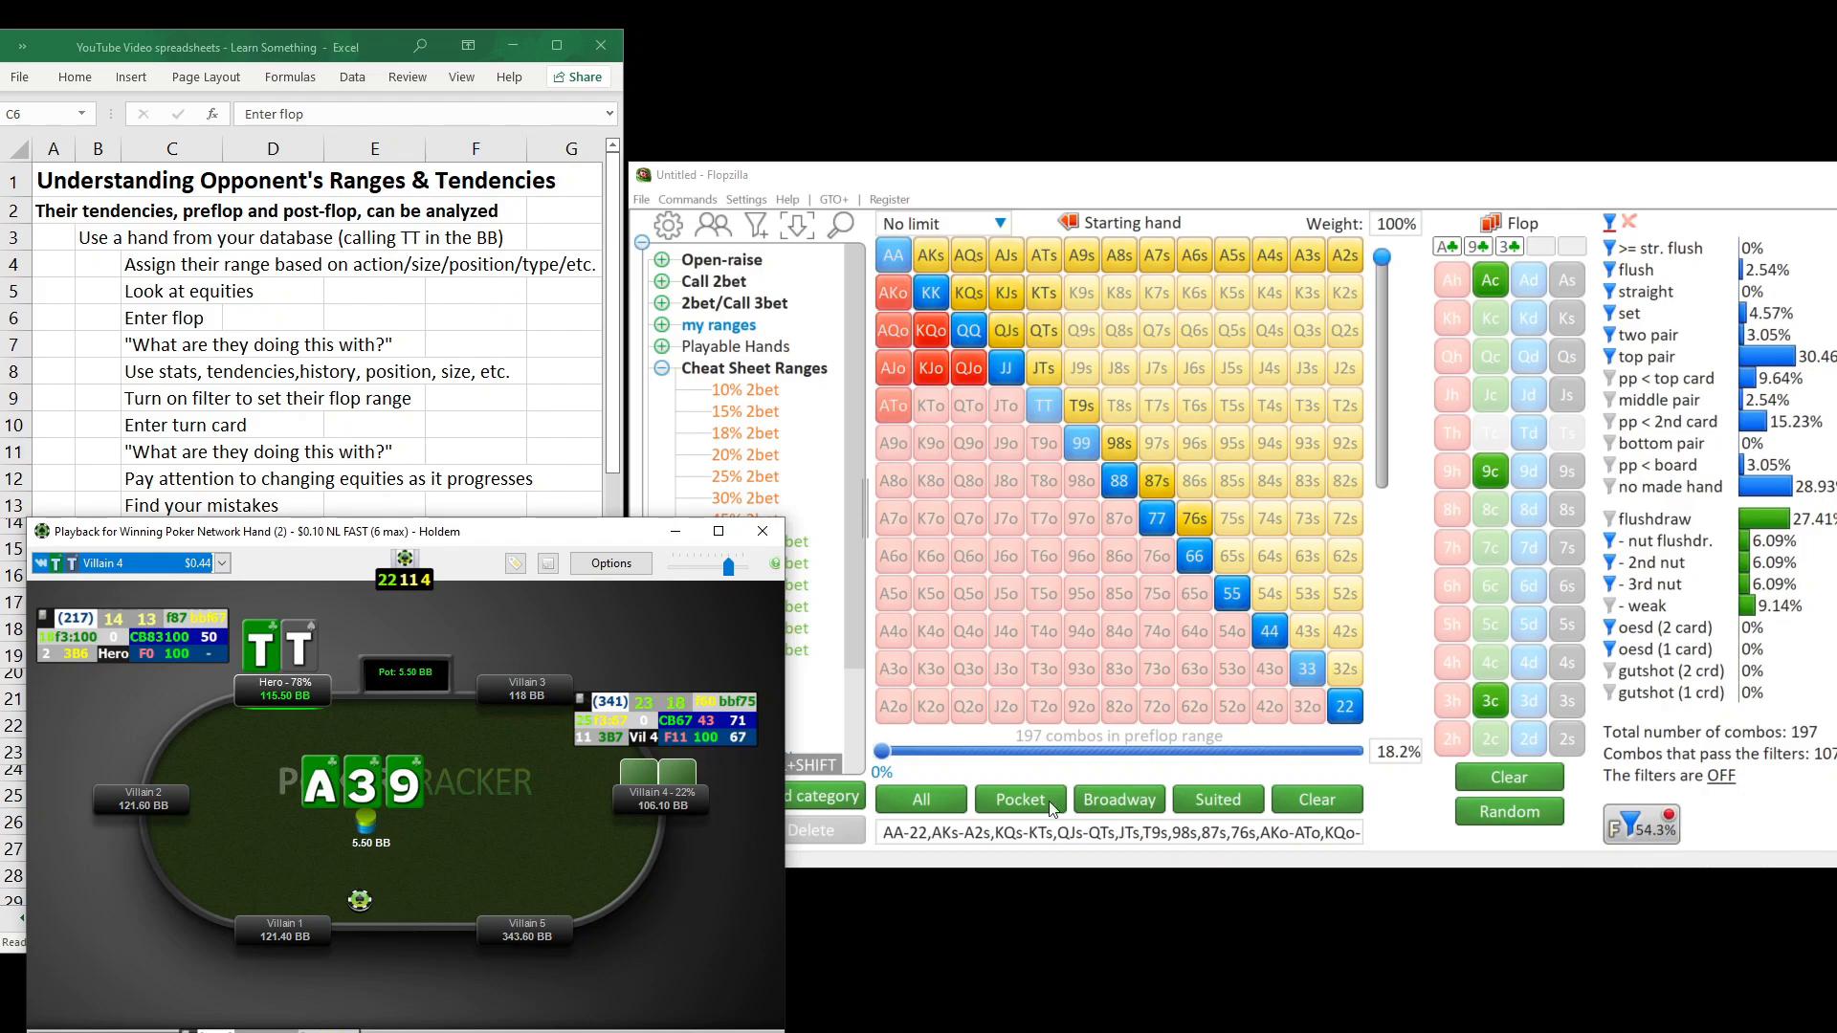
- Review the hero's equity on the flop and advance the replay to Villain 4's flop bet
left_click_drag(1463, 186, 1185, 181)
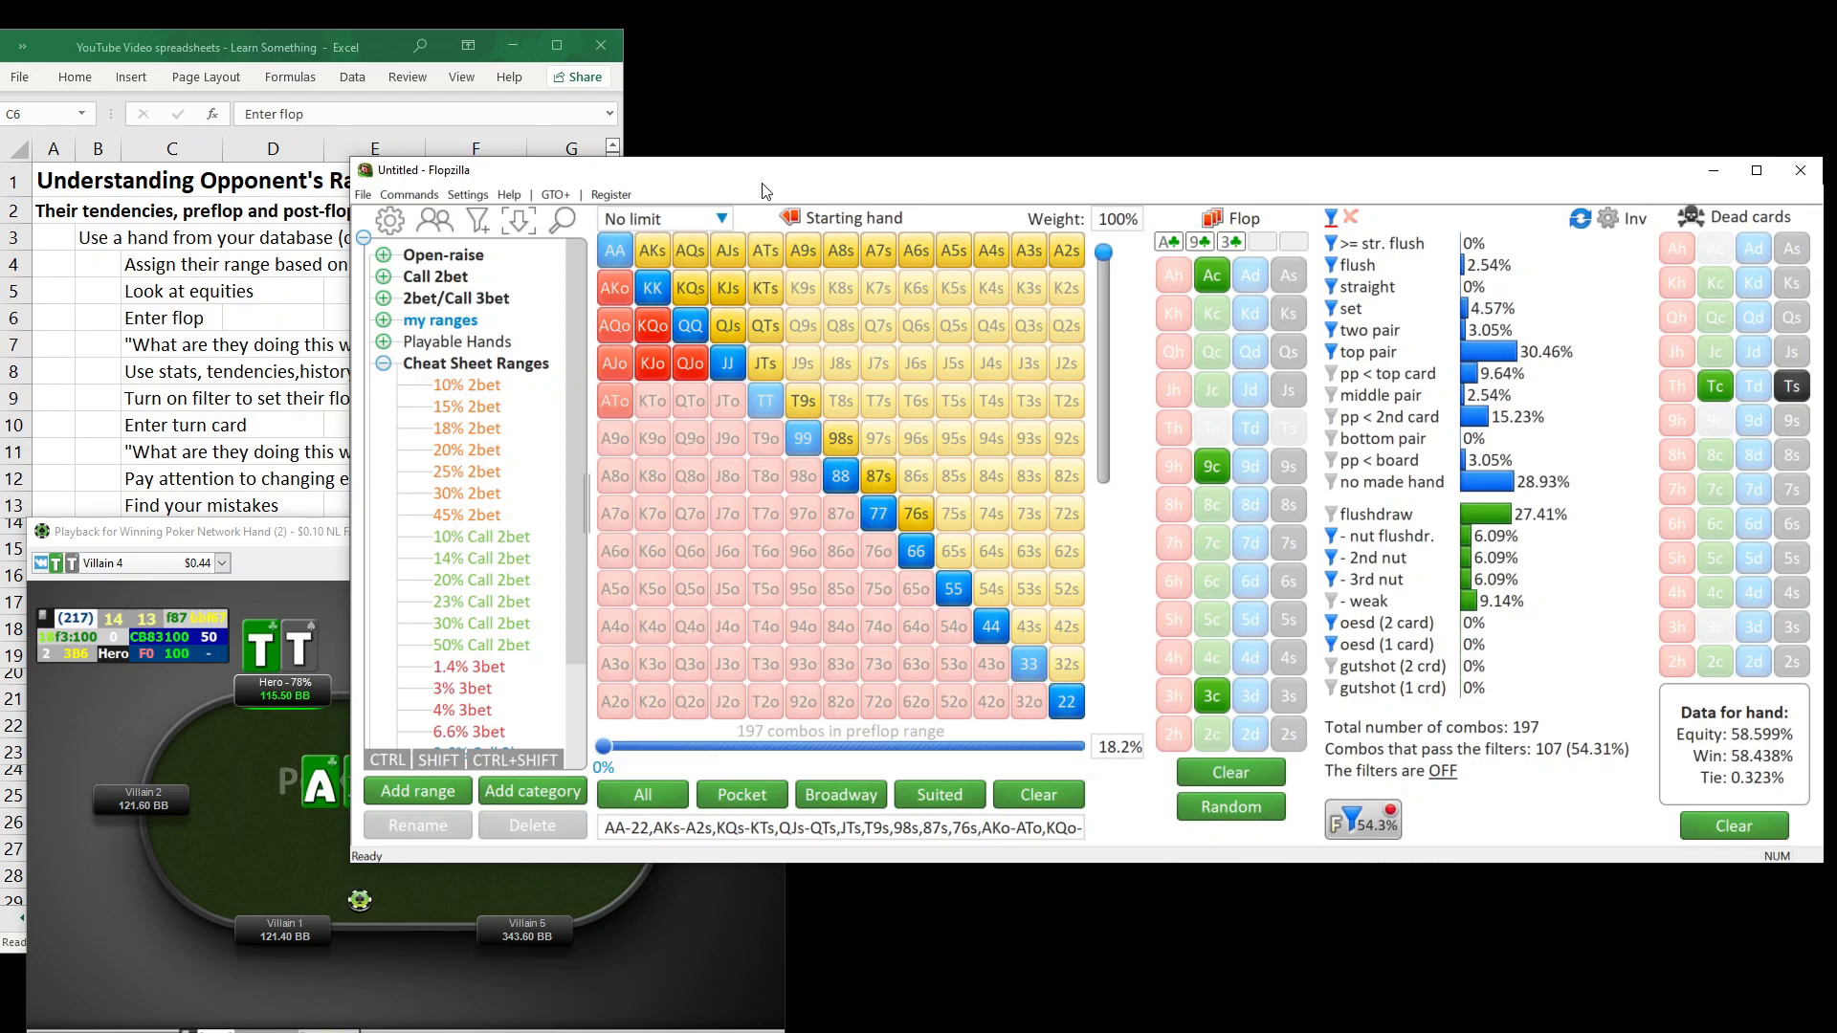
left_click_drag(763, 180, 1040, 177)
left_click(507, 797)
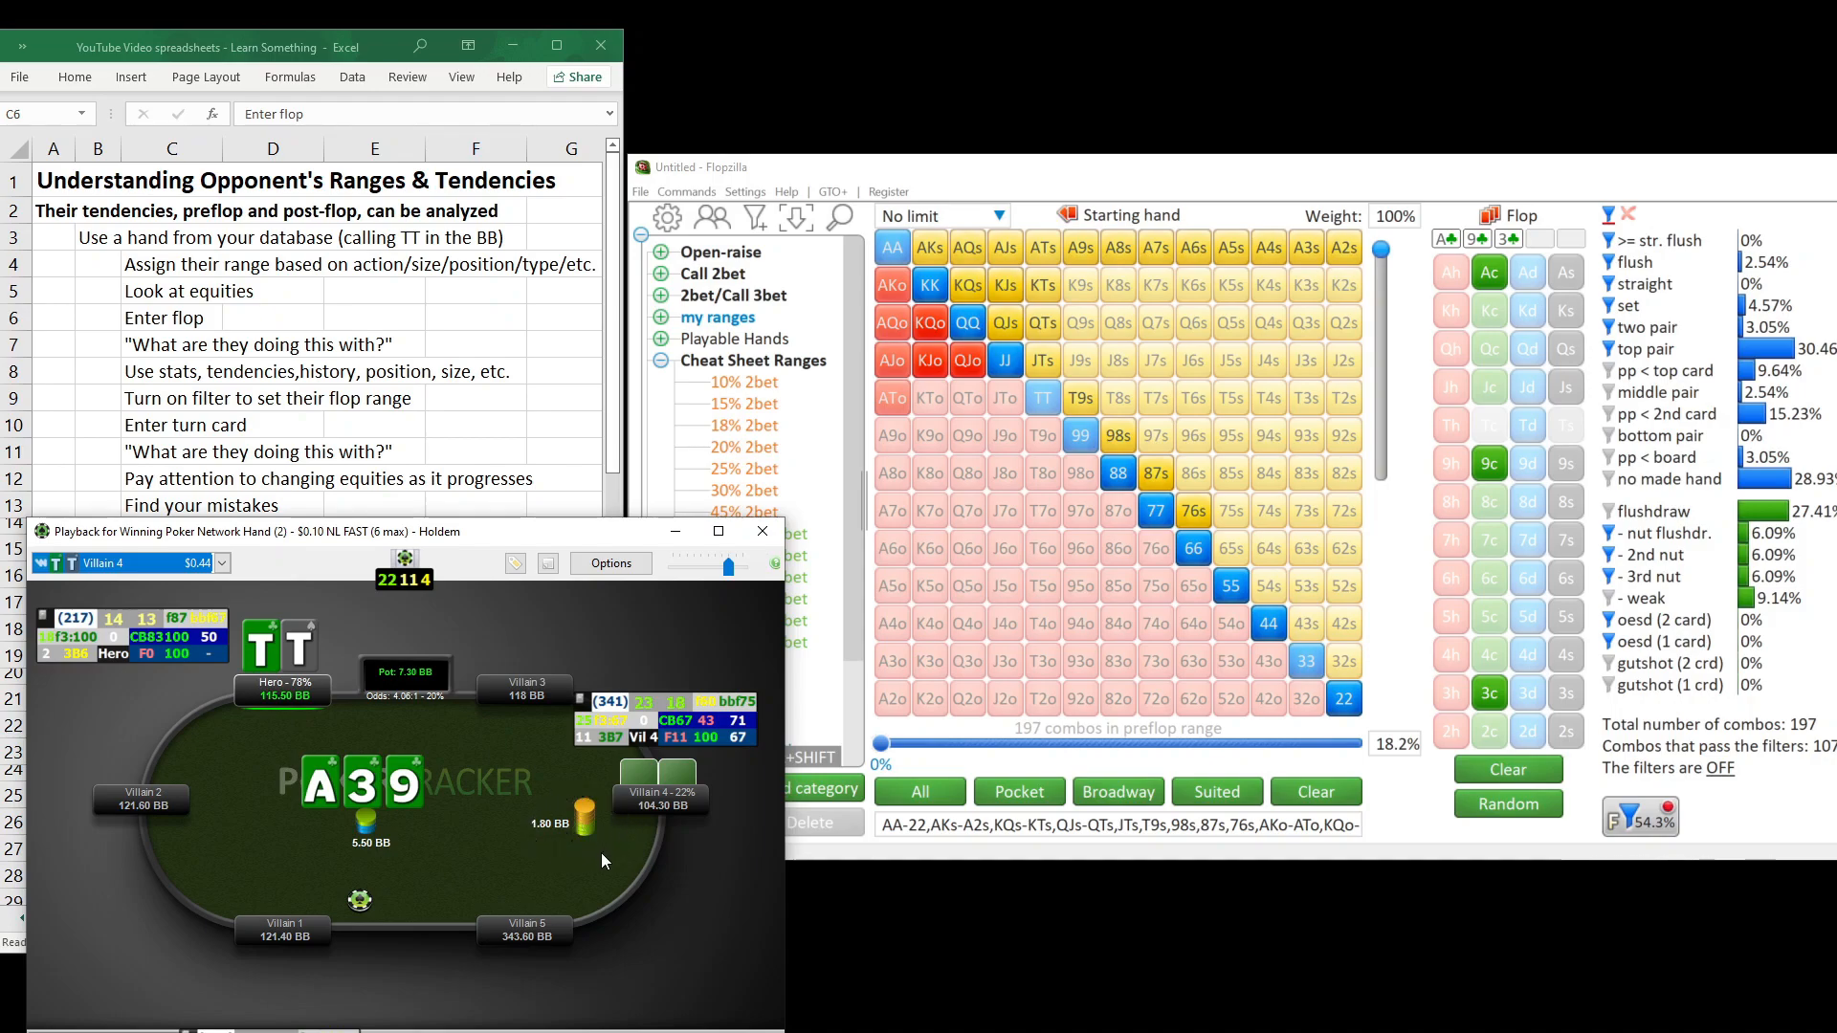
- Add all the remaining made-hand and draw categories to the flop filter so Villain 4's whole range passes
left_click_drag(1448, 171, 1193, 148)
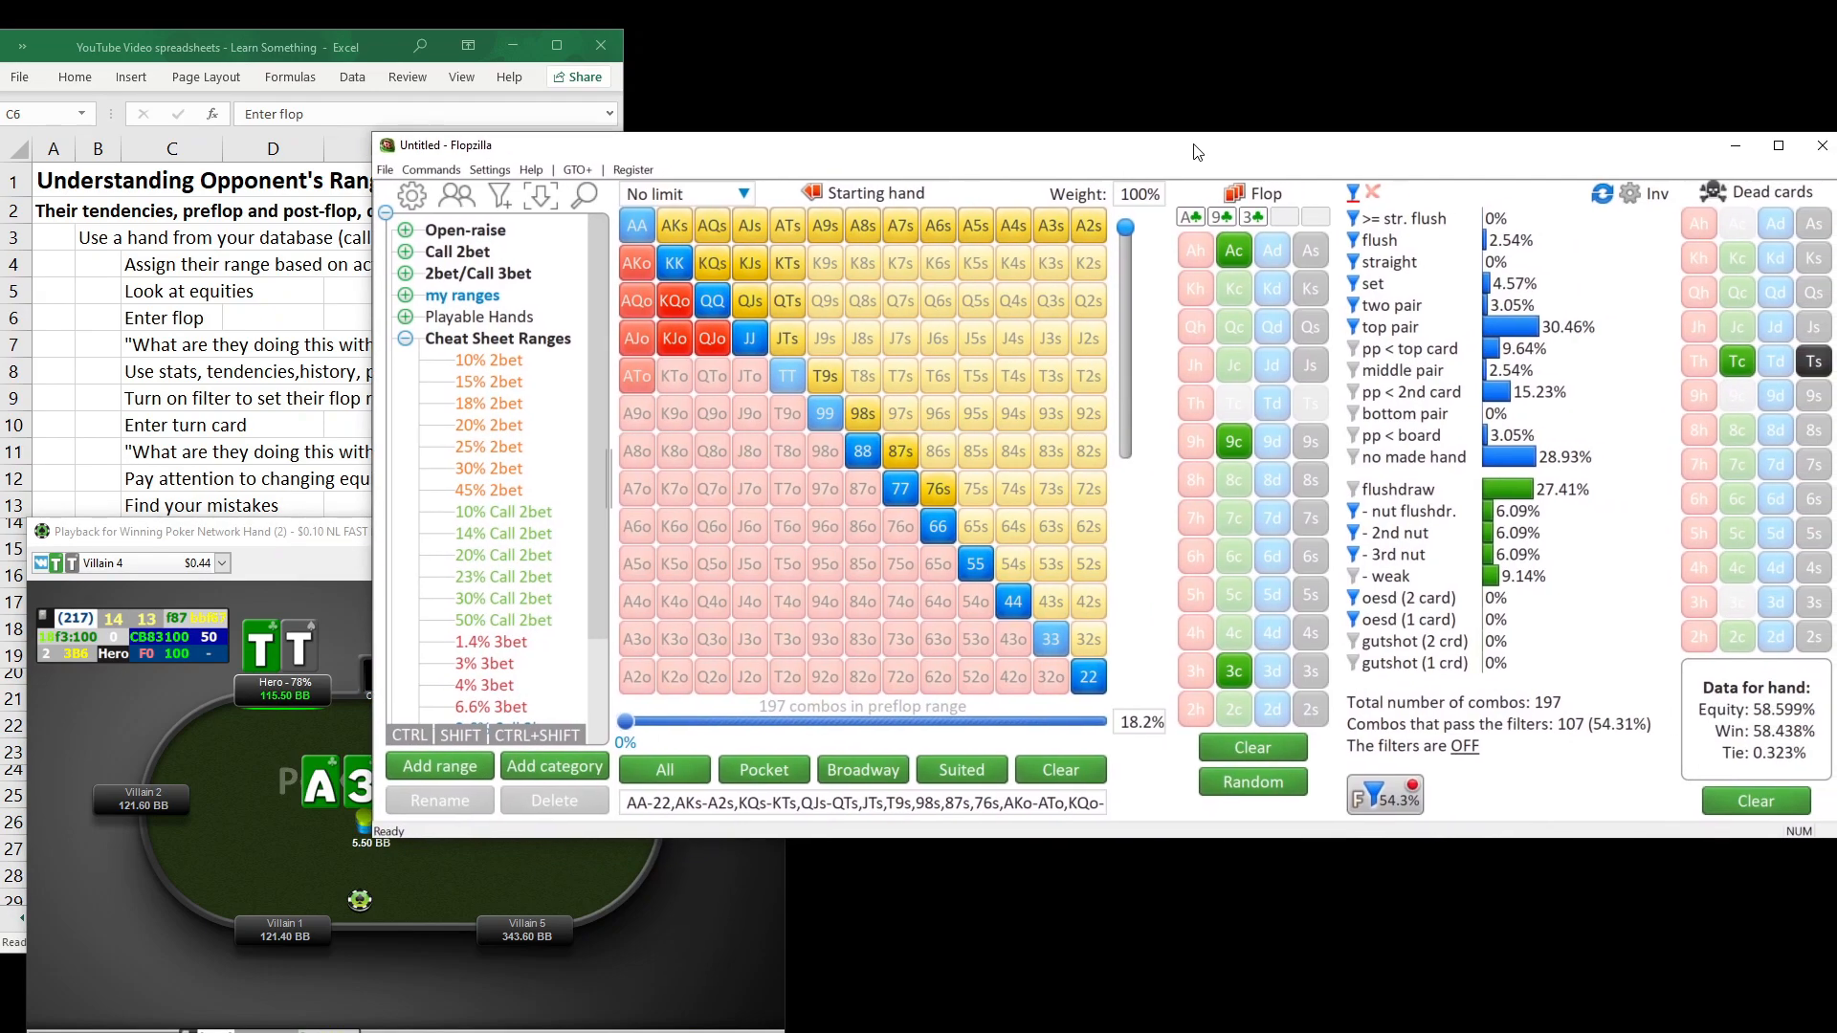
left_click(1354, 349)
left_click(1353, 370)
left_click(1354, 392)
left_click(1354, 414)
left_click(1354, 435)
left_click(1354, 457)
left_click(1354, 489)
left_click(1354, 576)
left_click(1354, 641)
left_click(1354, 663)
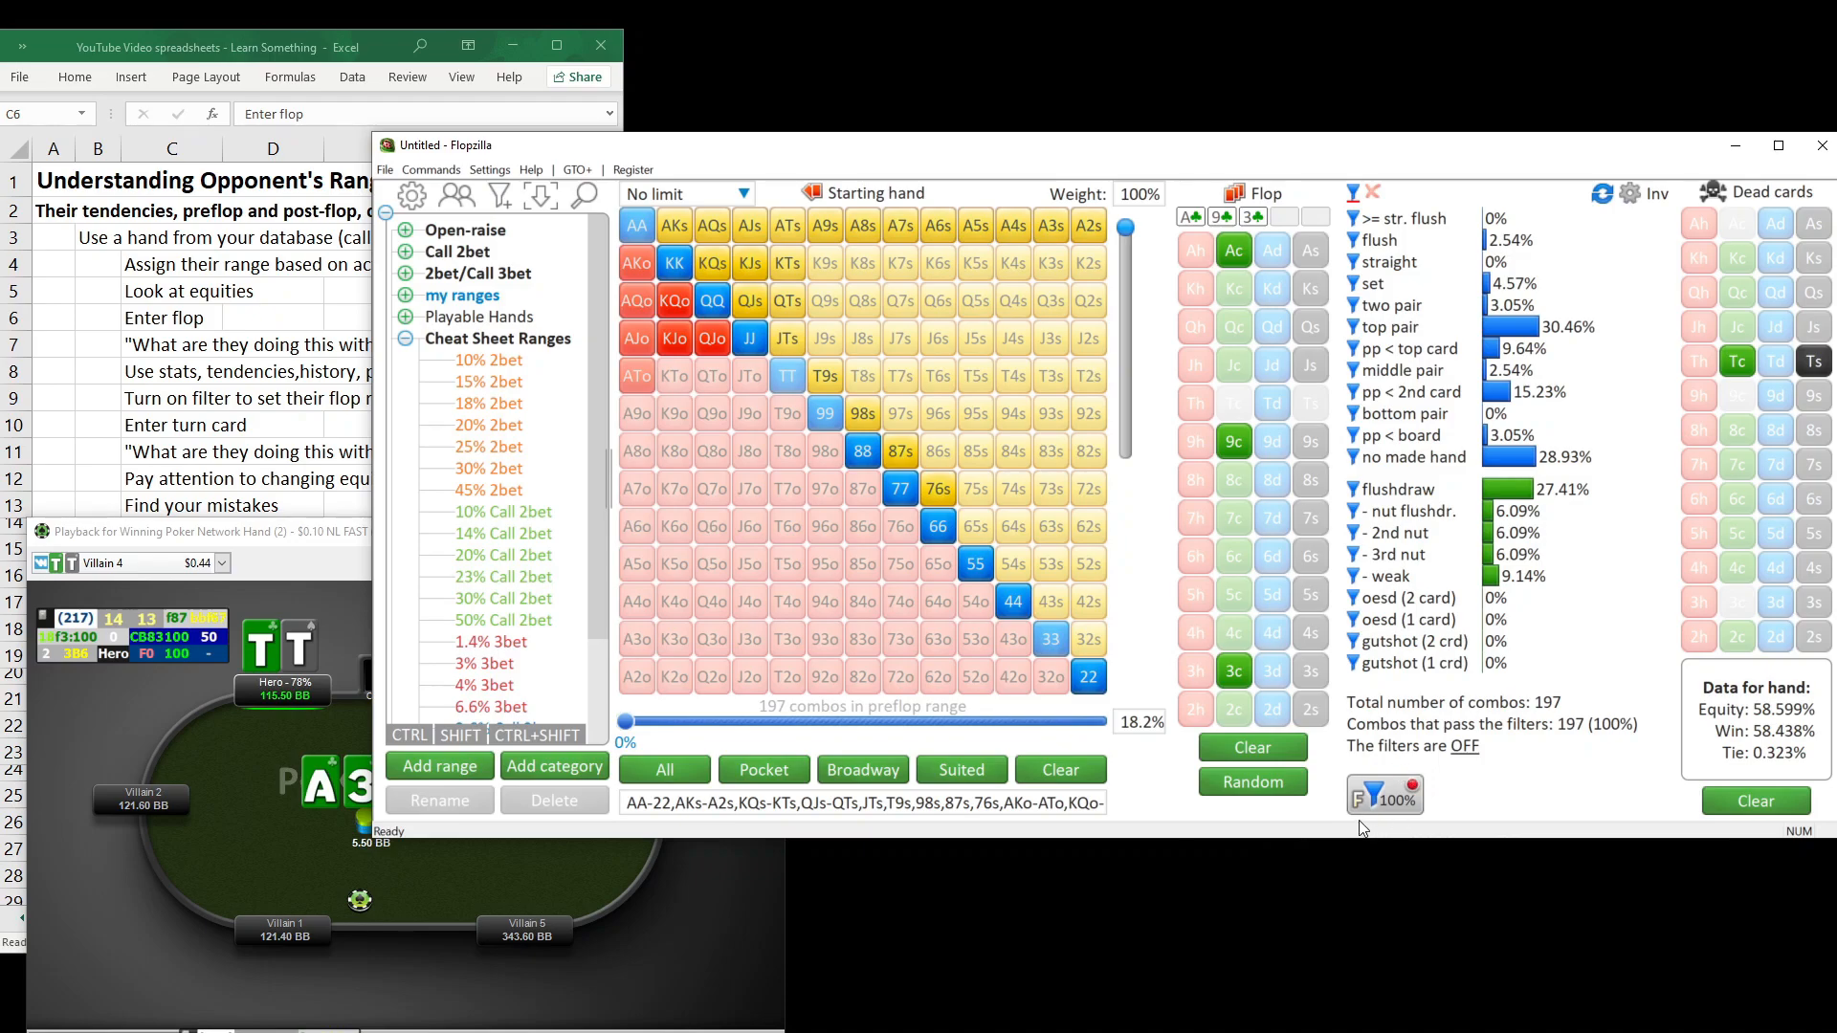
- Review the checklist and replay, then turn on the filter to set Villain 4's flop betting range
left_click(193, 407)
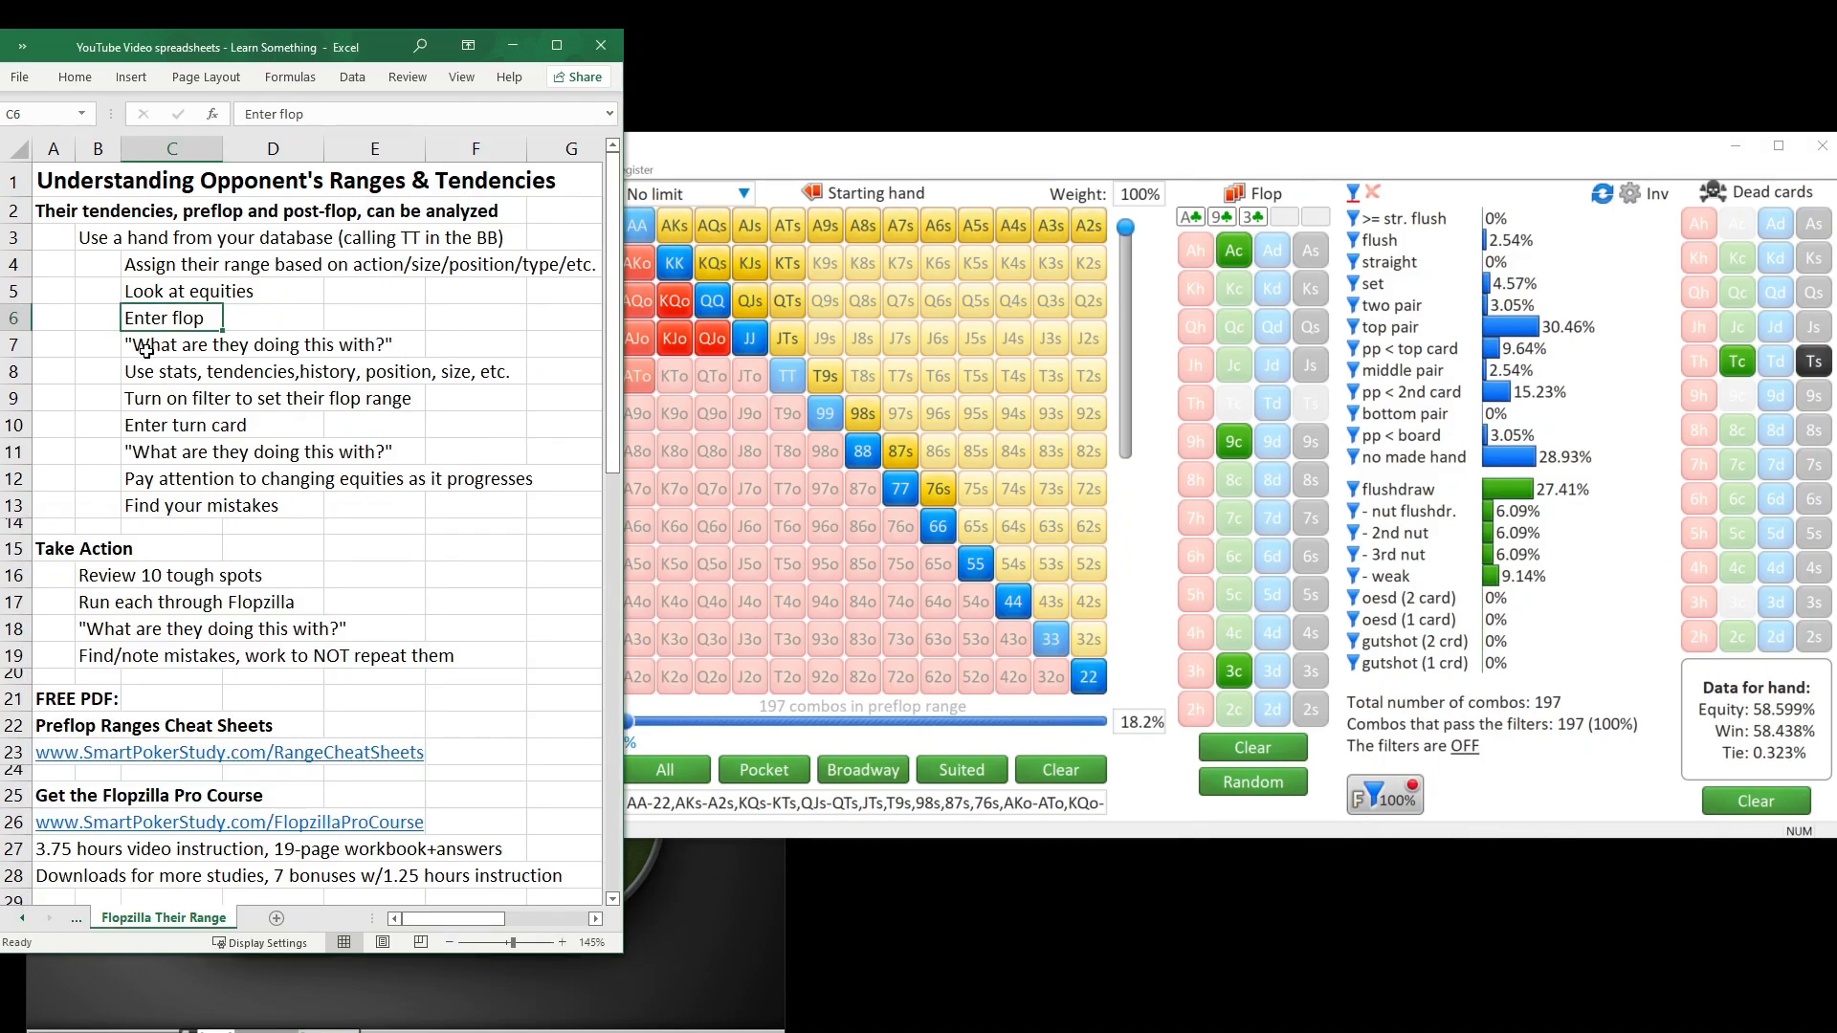
left_click(186, 964)
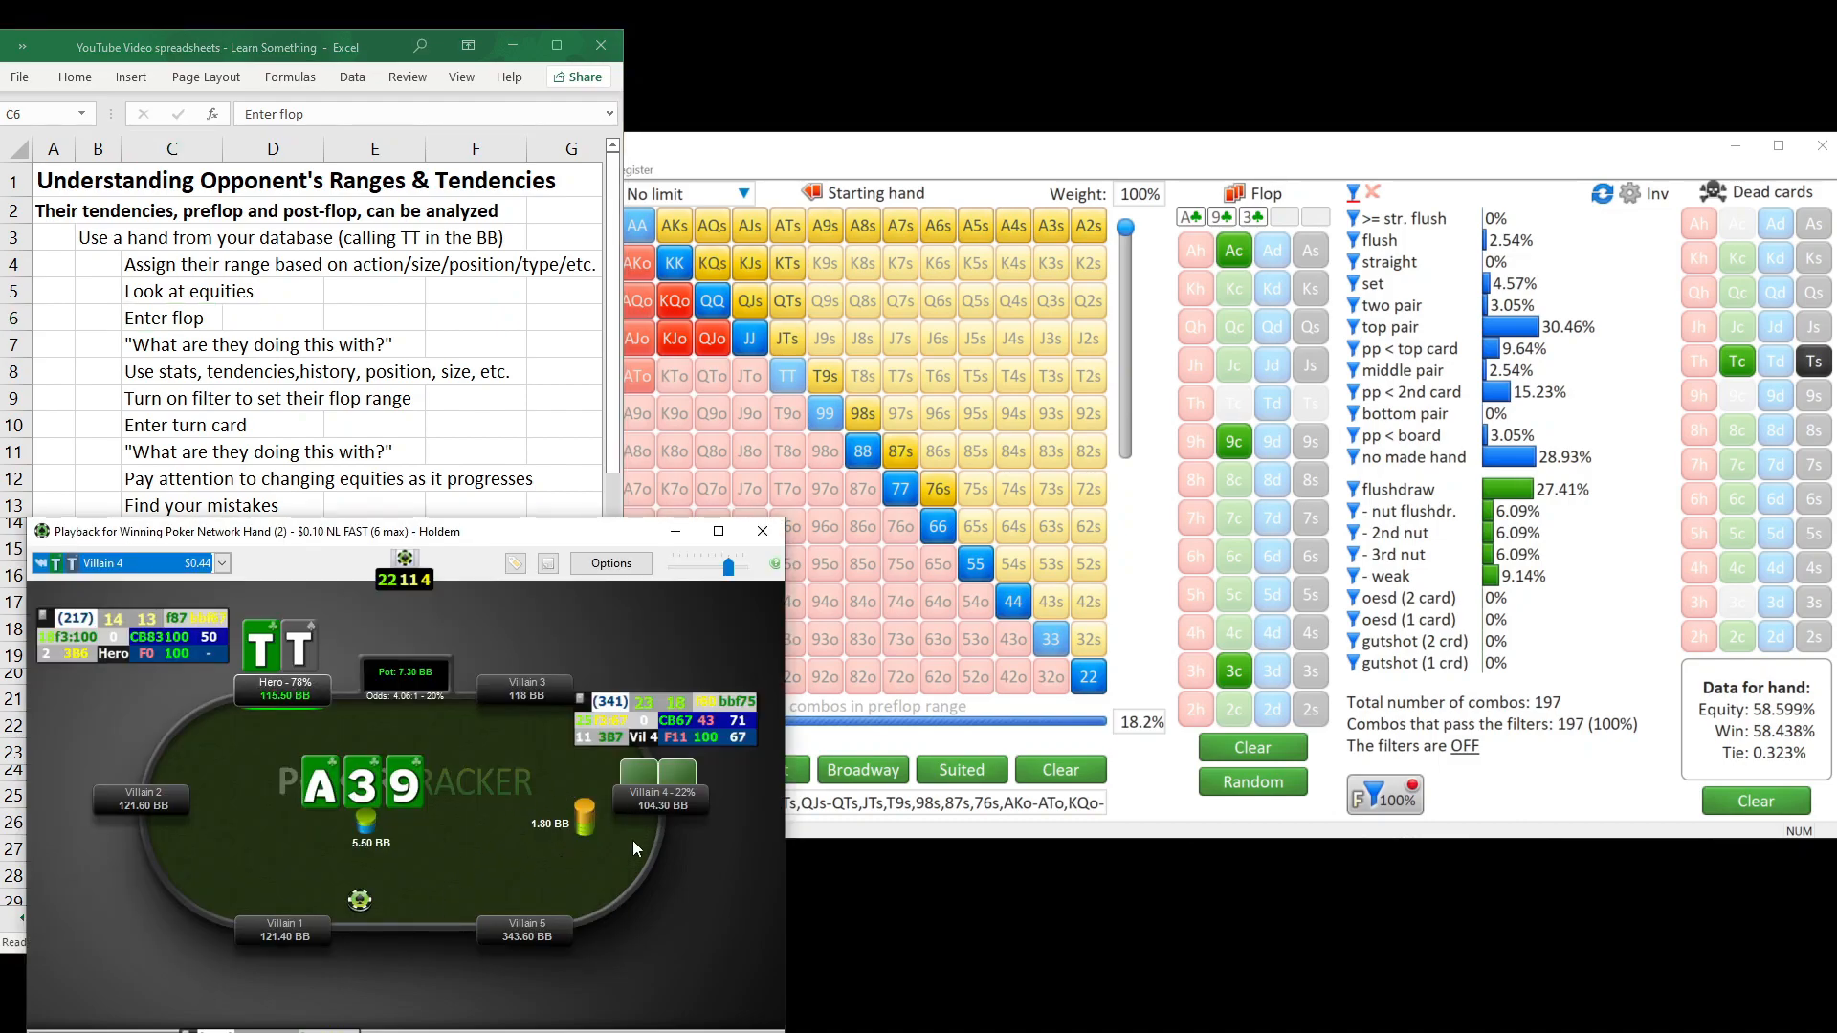
left_click(165, 413)
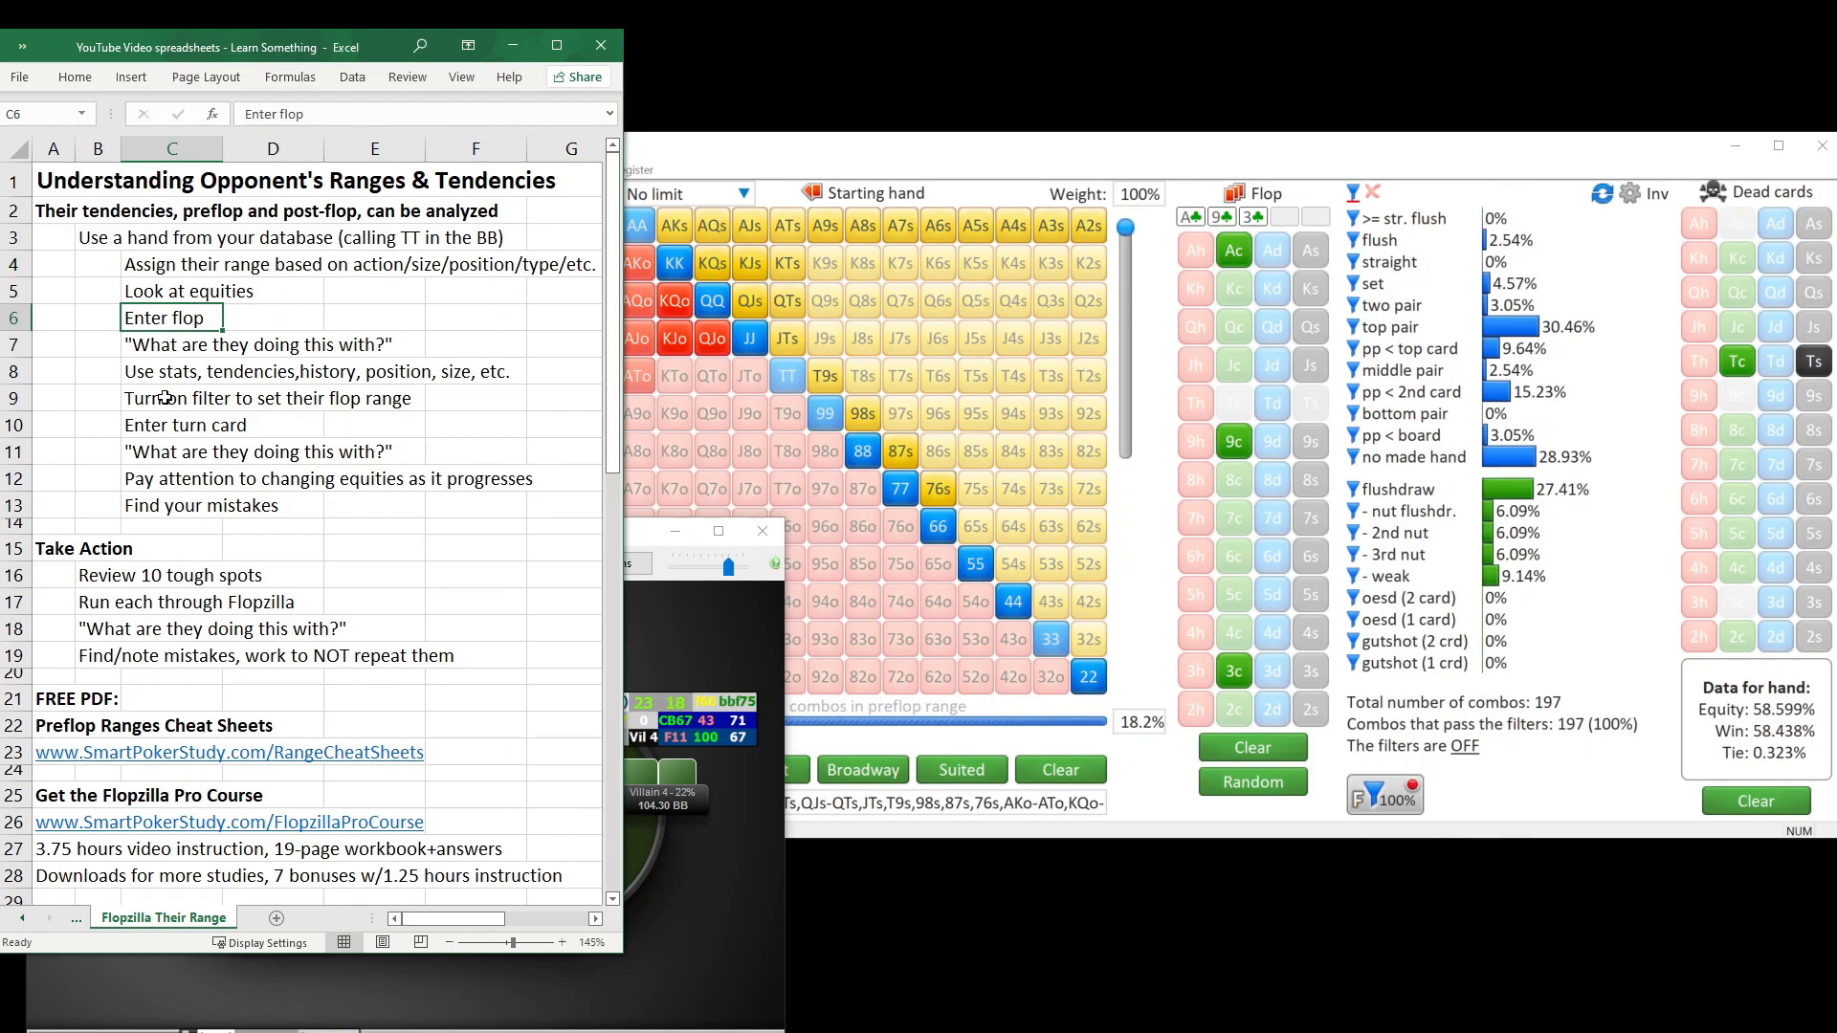
left_click(160, 372)
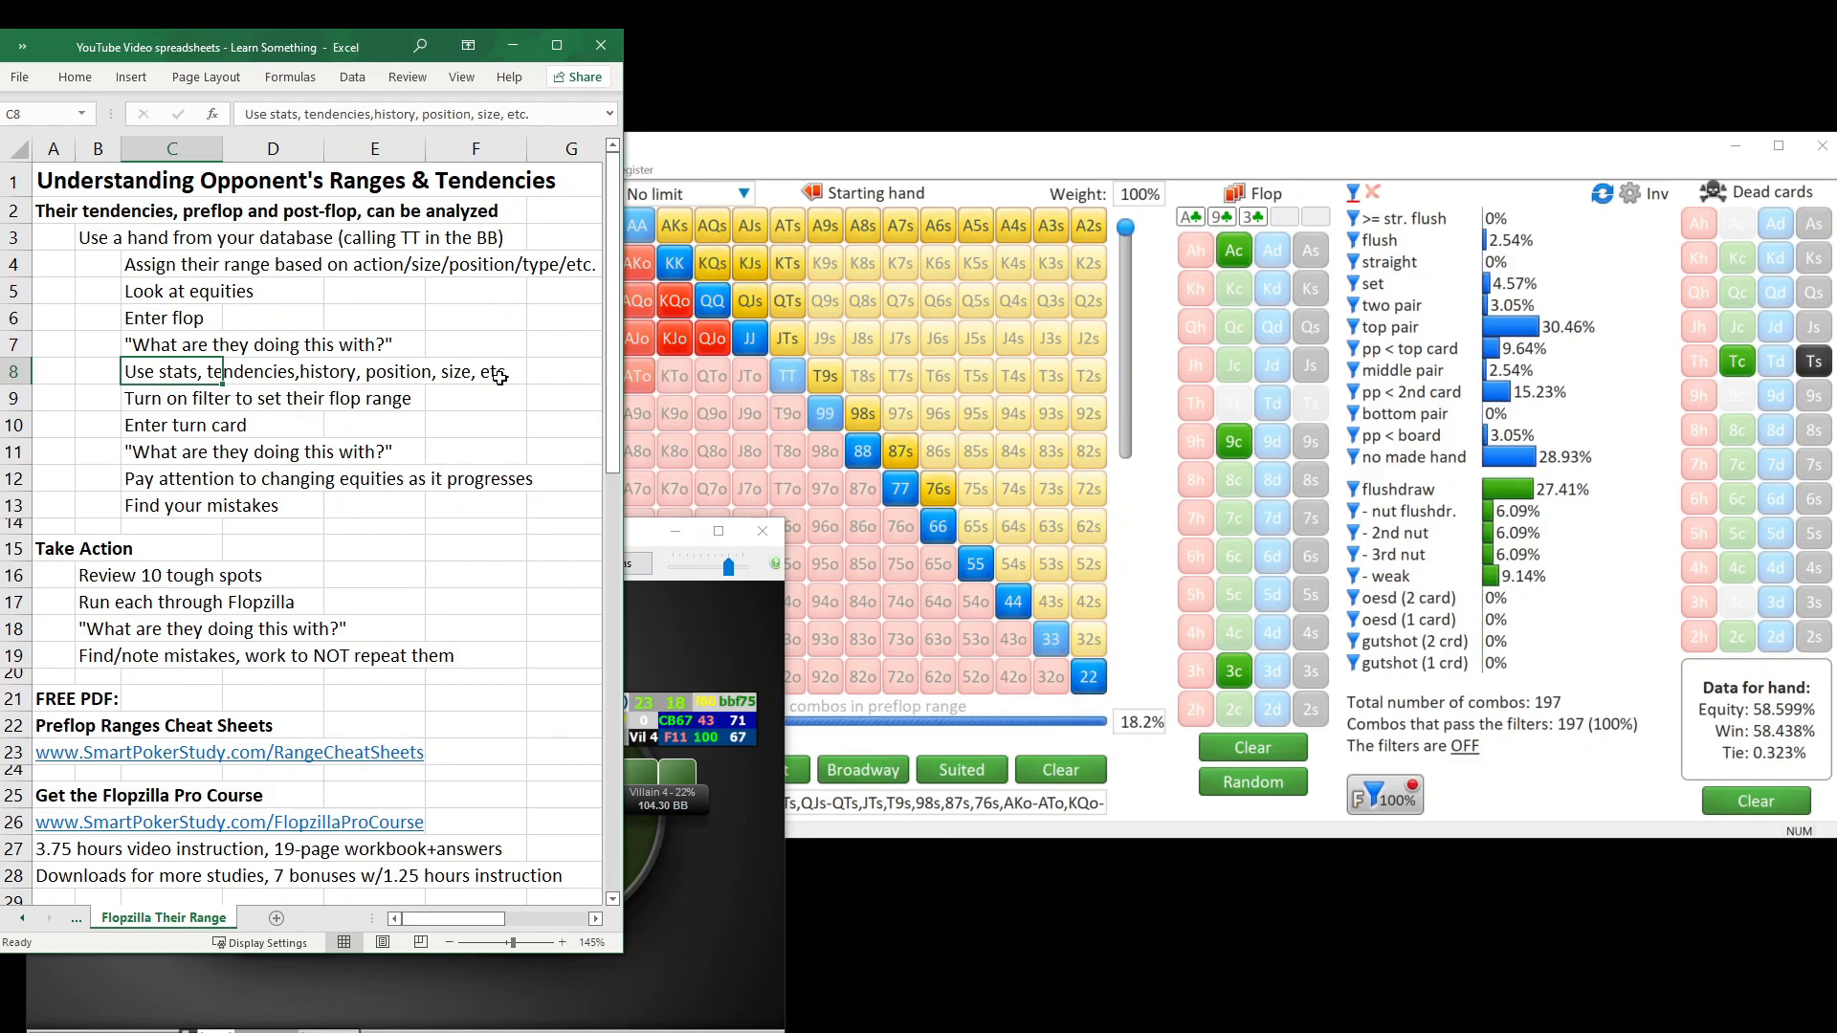
left_click(167, 401)
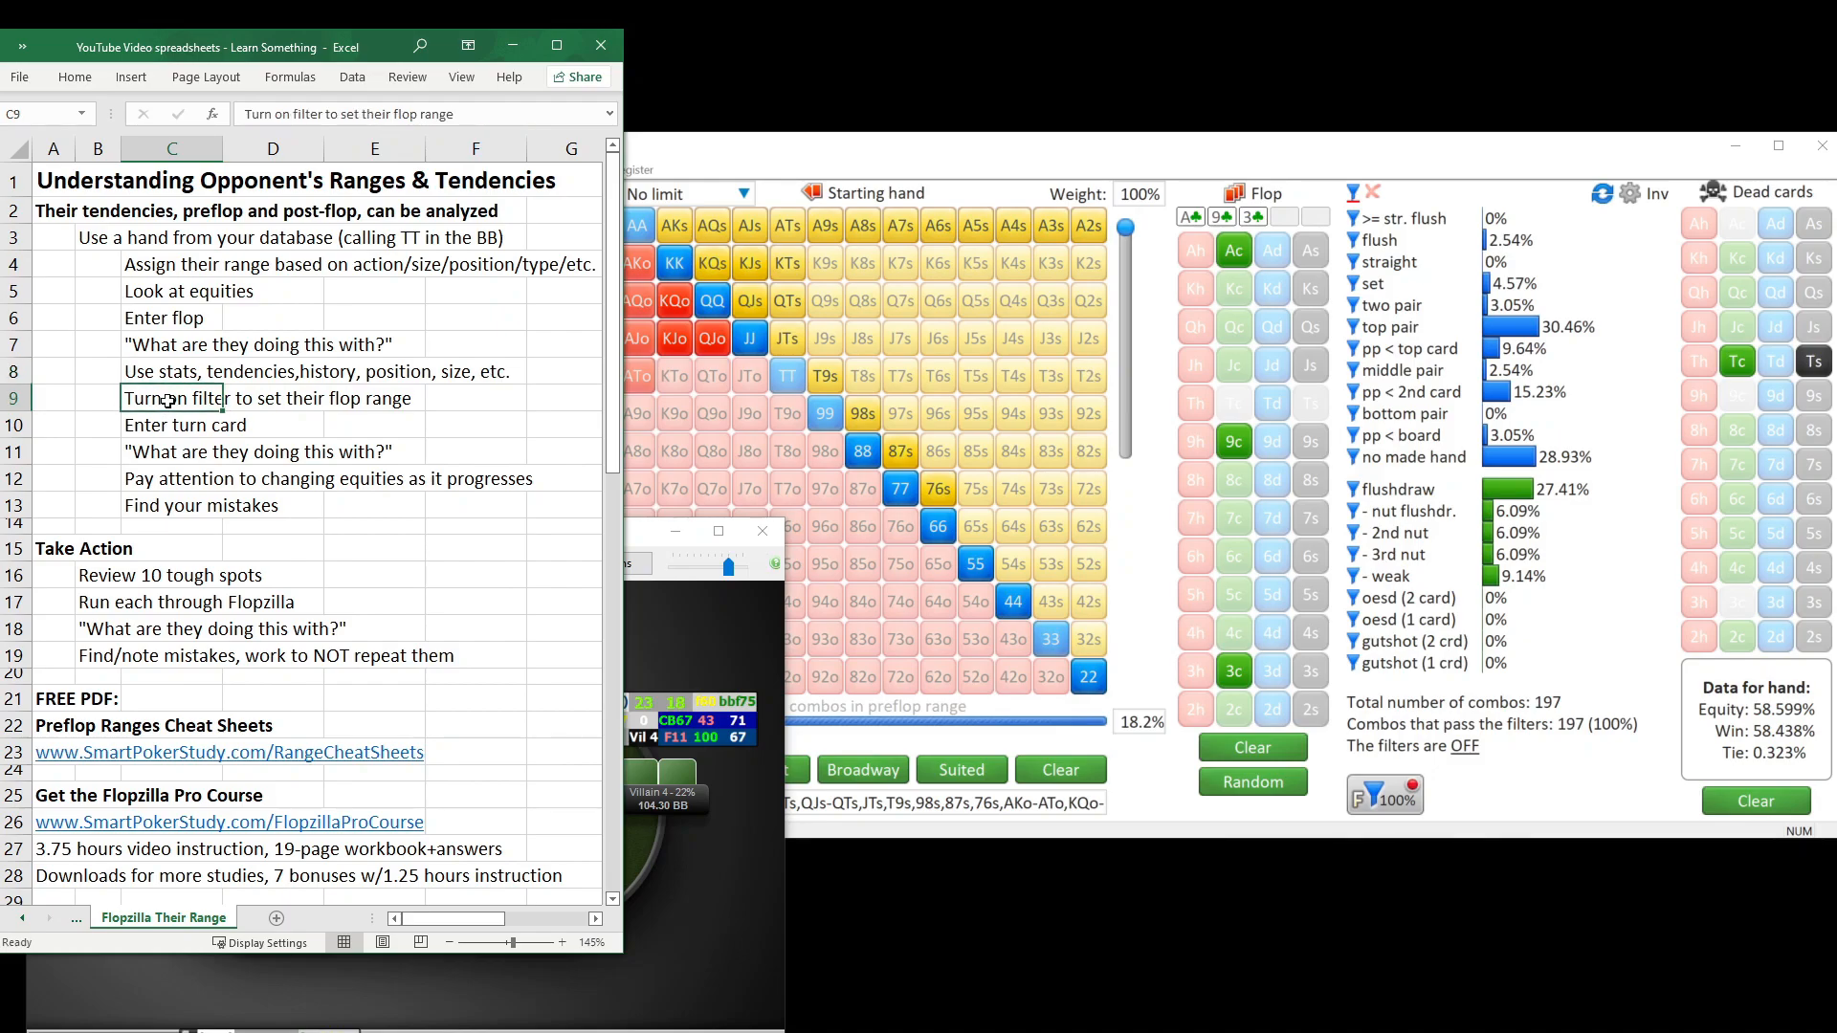
left_click(1387, 802)
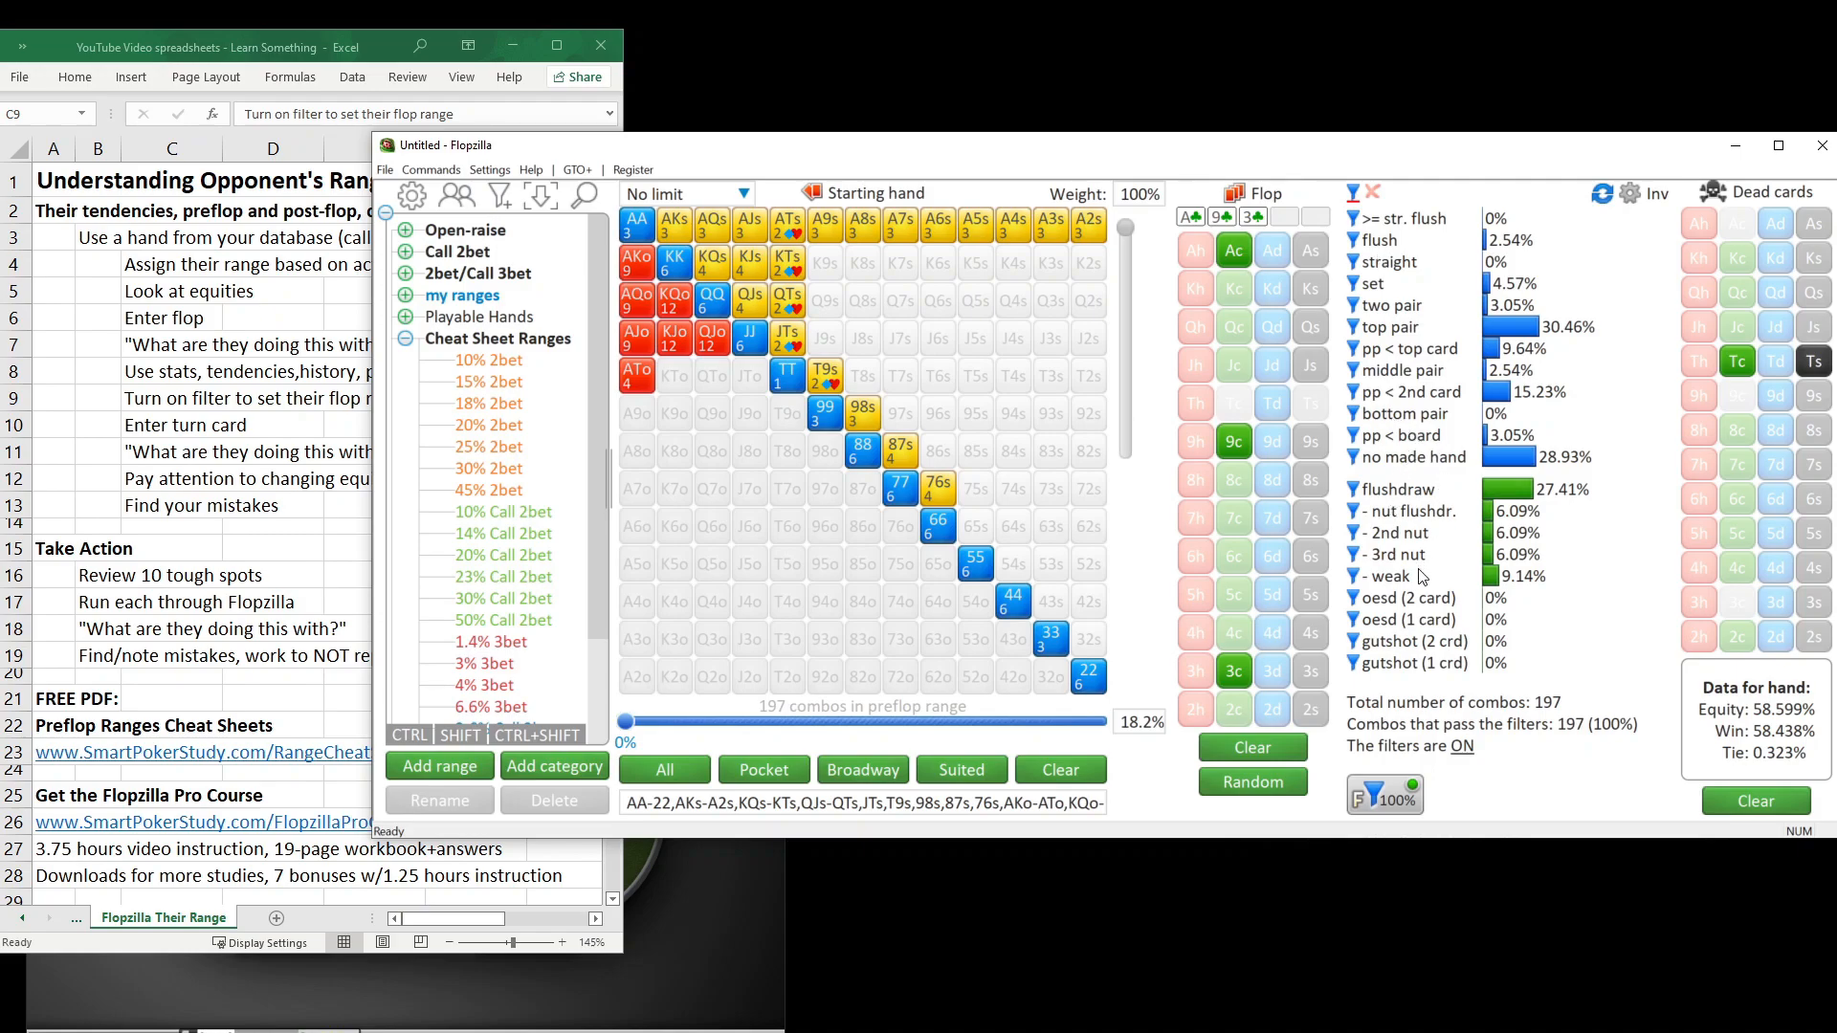
- Enter the Qh turn card on the Flopzilla board to match the replay
mouse_move(1407, 563)
left_click_drag(617, 153, 890, 167)
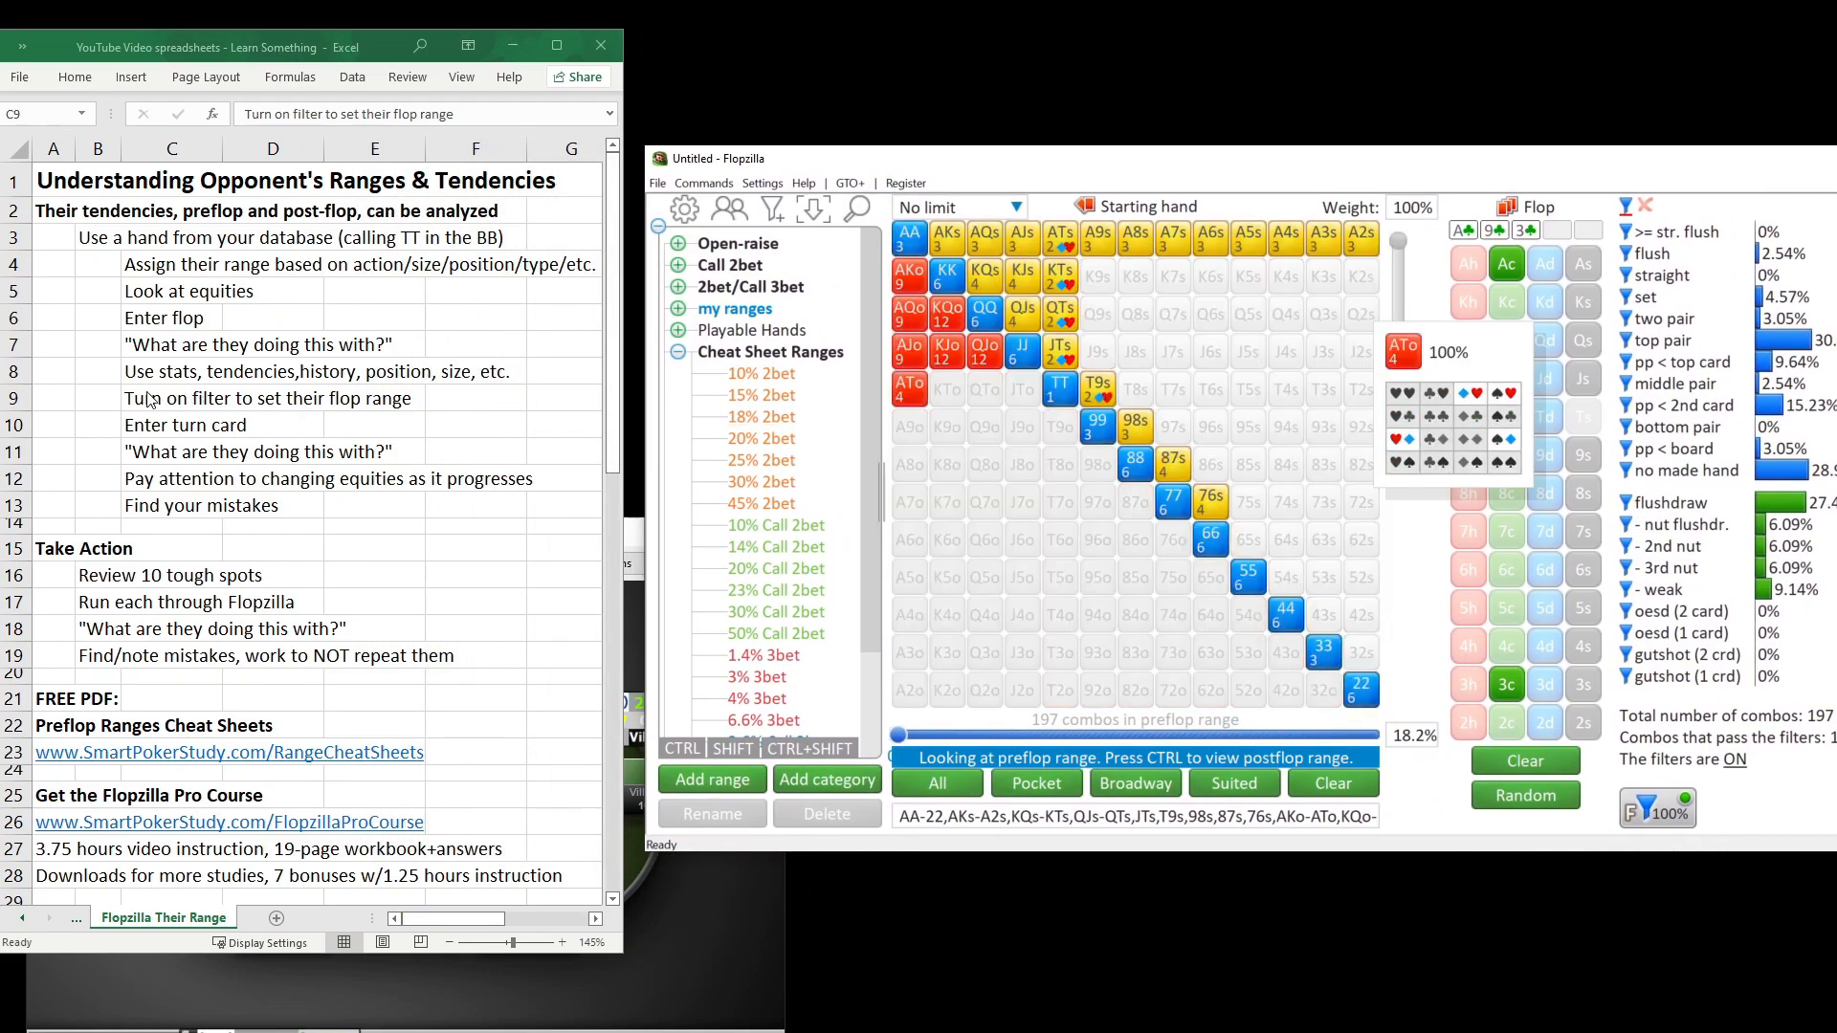
left_click(146, 395)
left_click(164, 426)
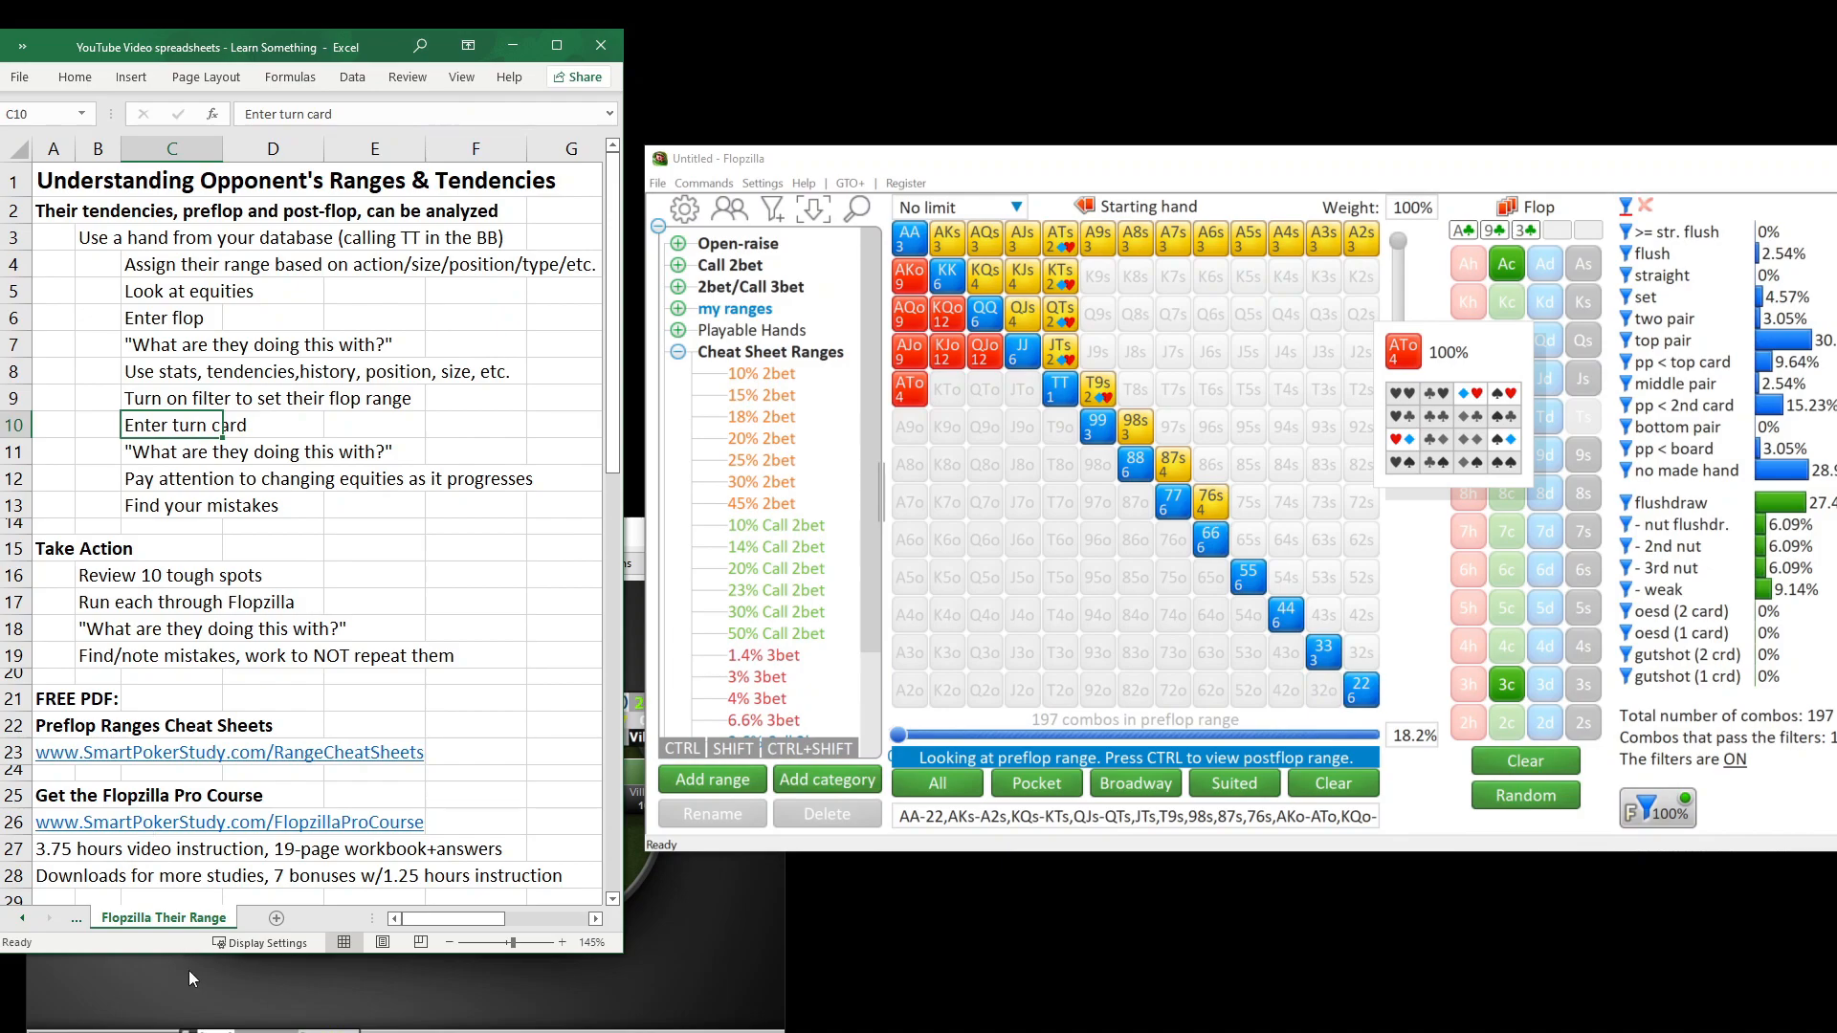
left_click(217, 989)
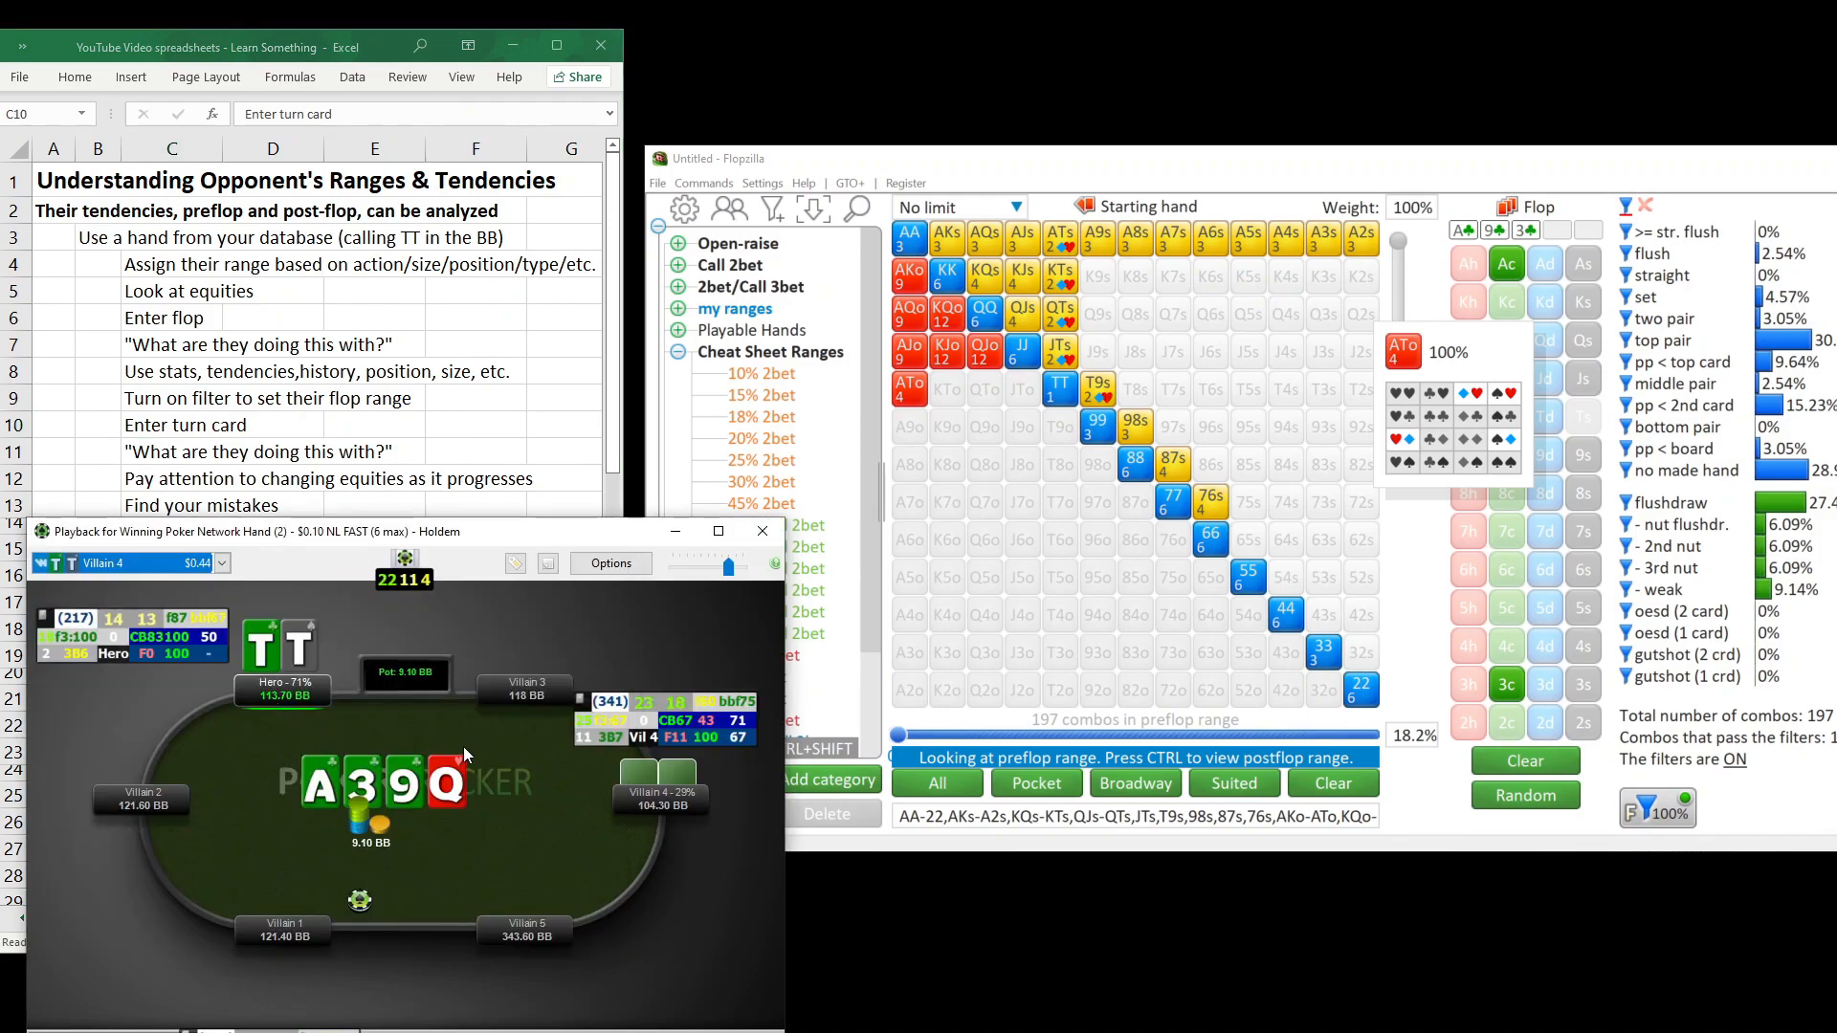
left_click(1469, 341)
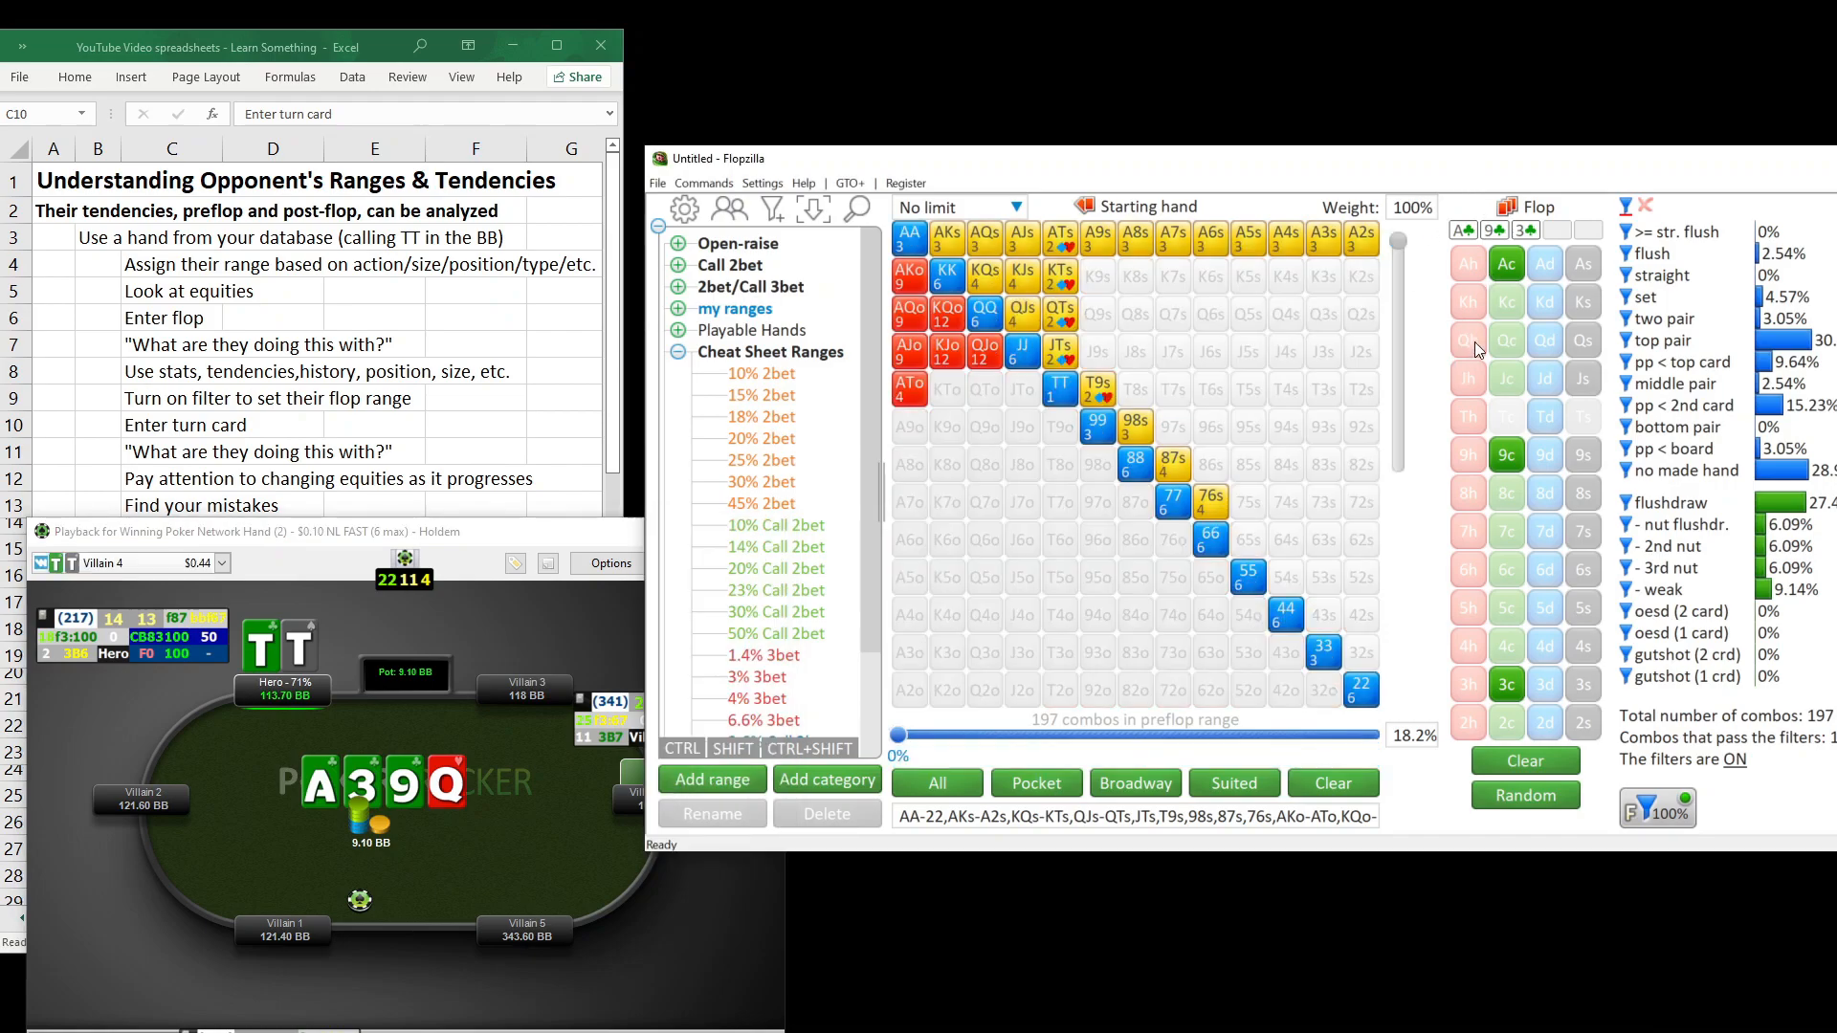
left_click_drag(1528, 168, 1104, 148)
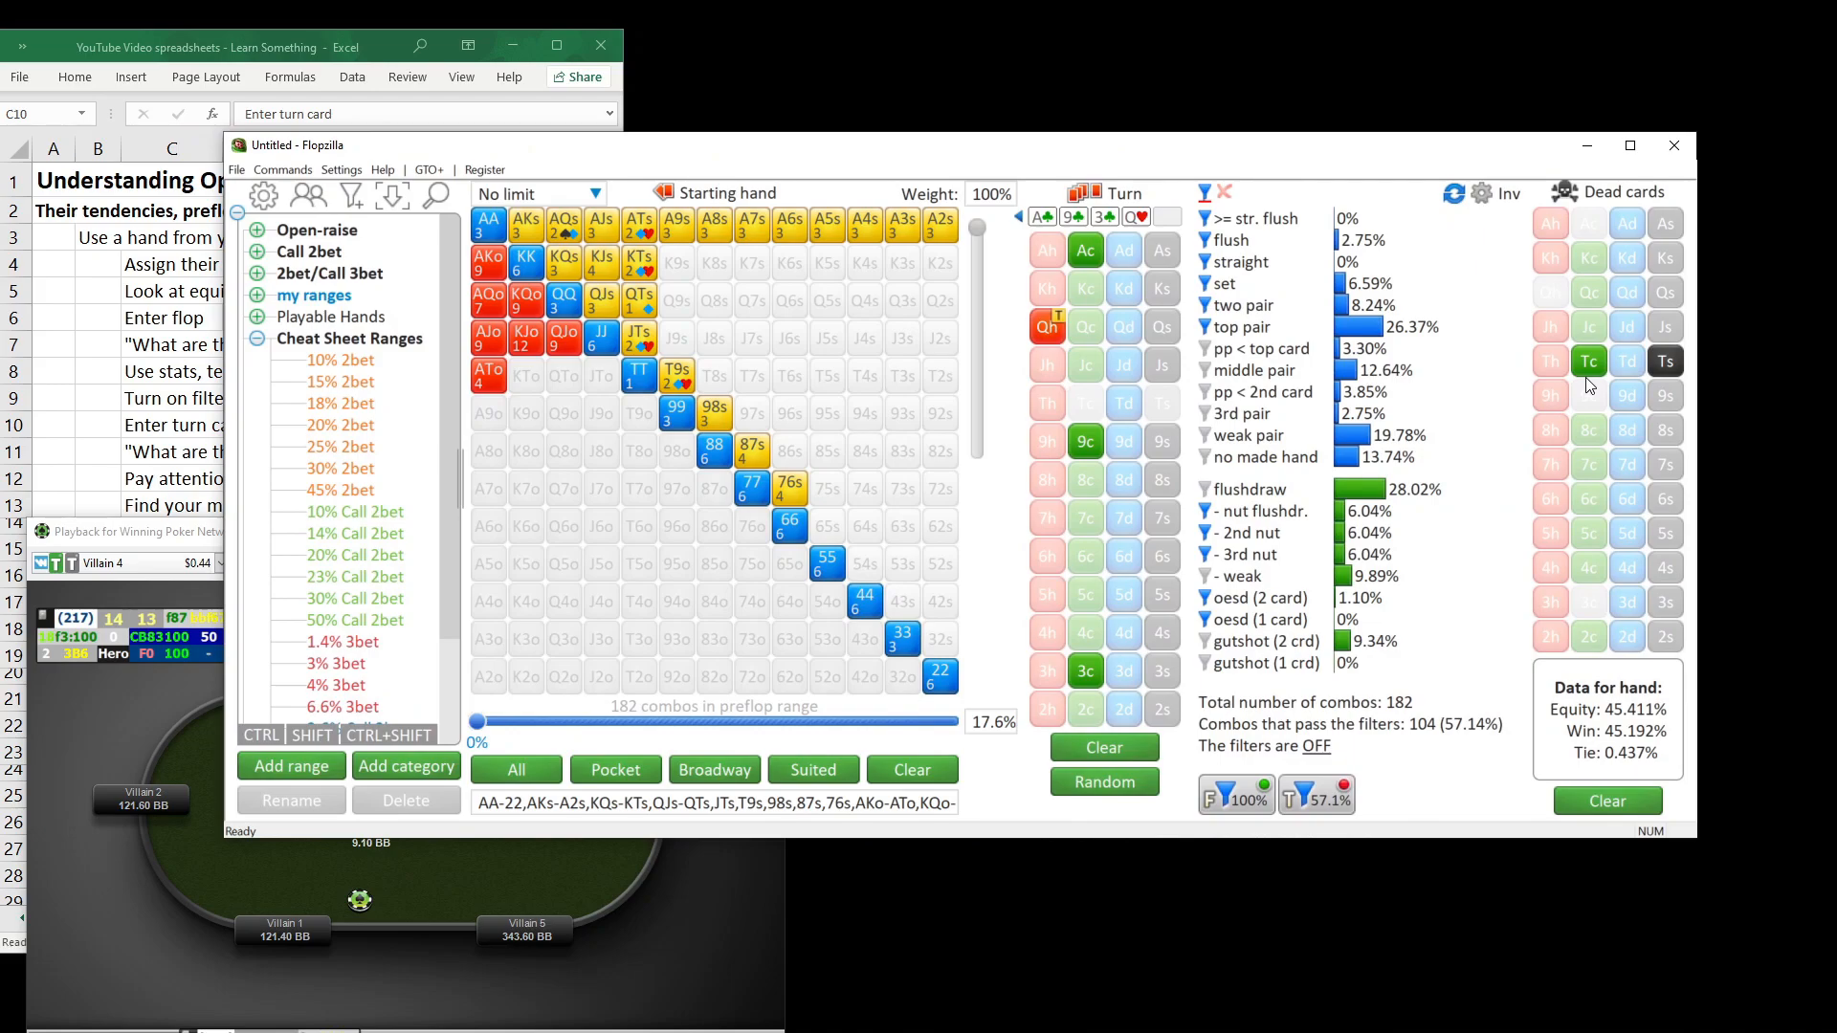
- Toggle the Qh turn card off and on to compare equities, and advance the replay to Villain 4's turn bet
left_click(1052, 329)
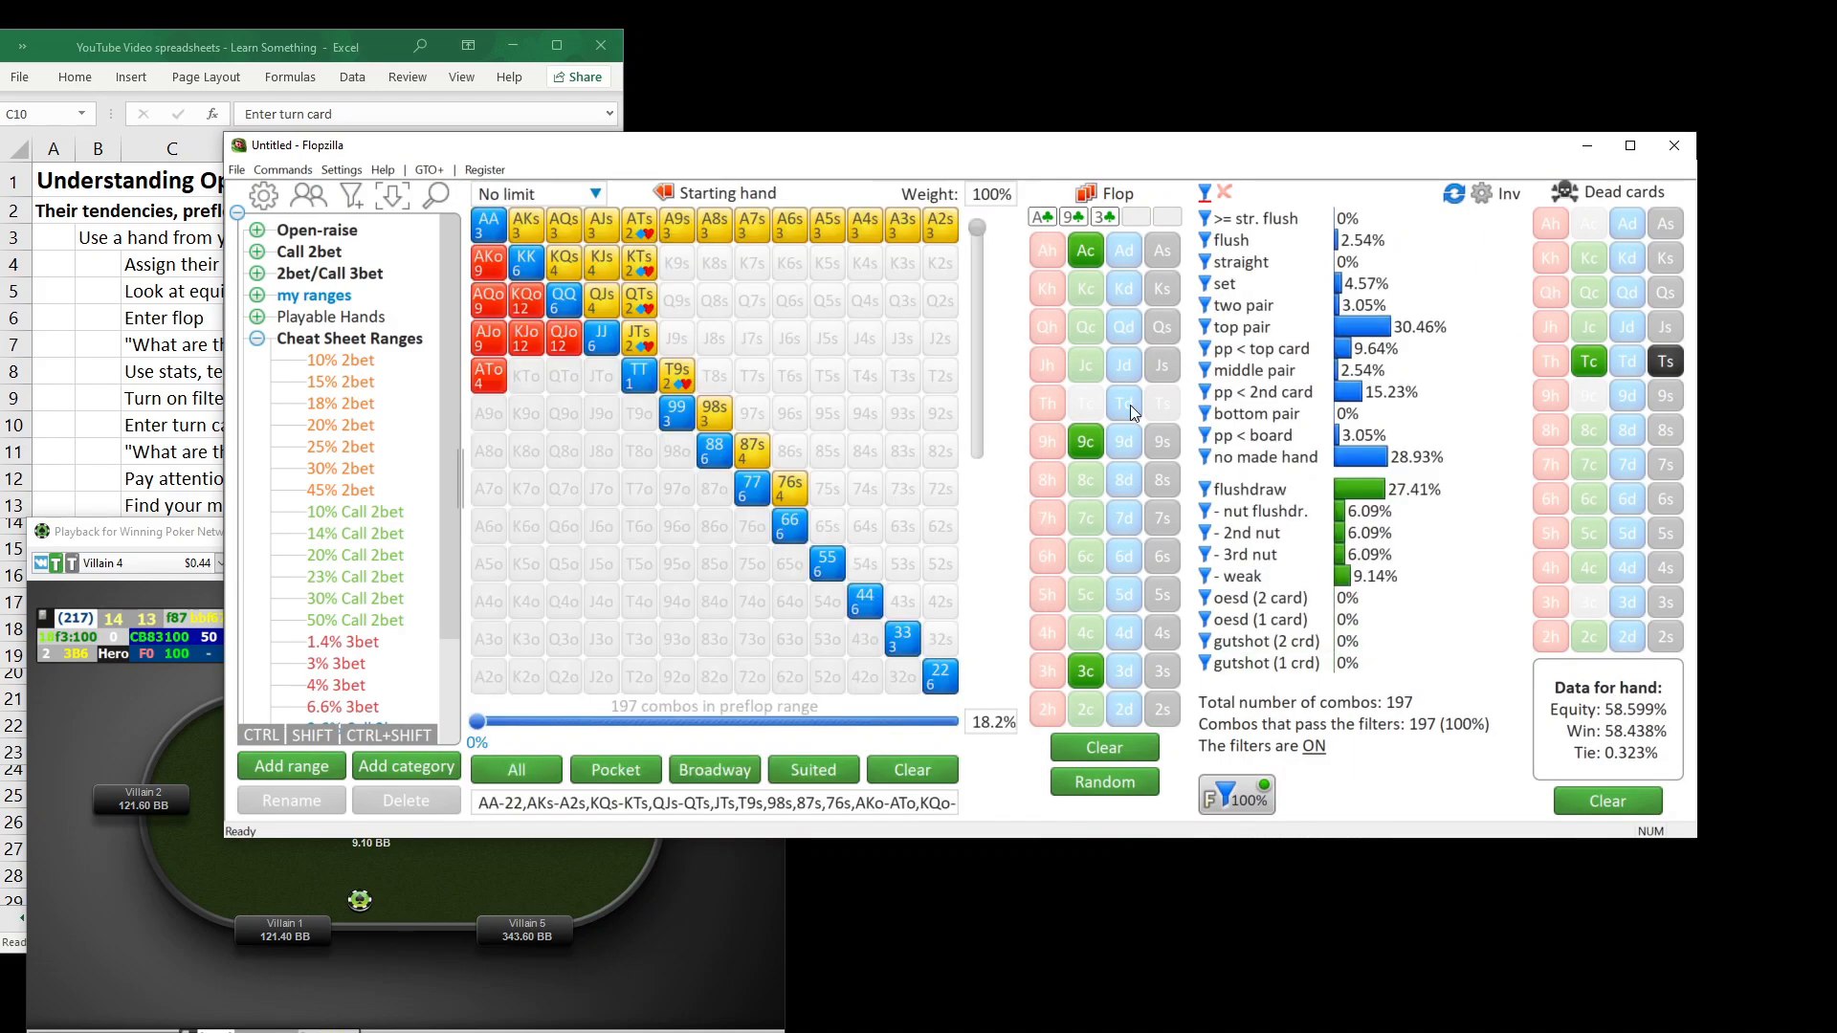
left_click(1049, 325)
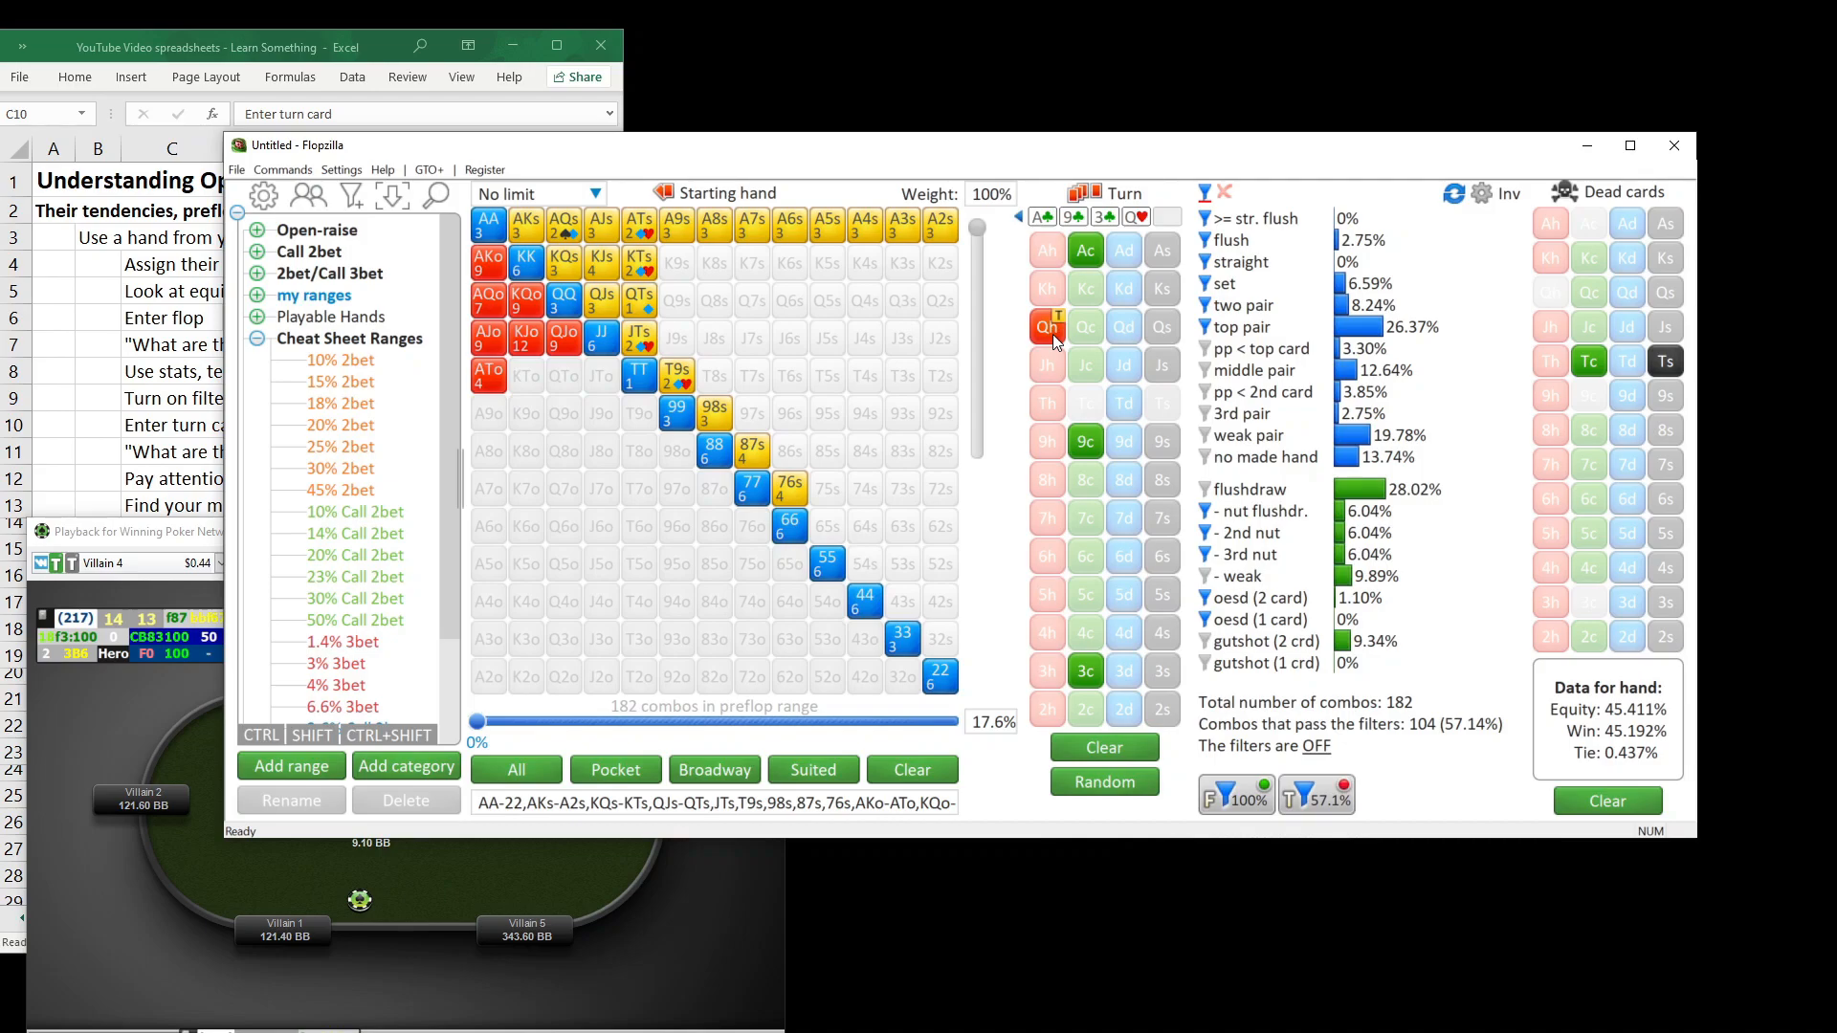
left_click_drag(787, 155, 1191, 170)
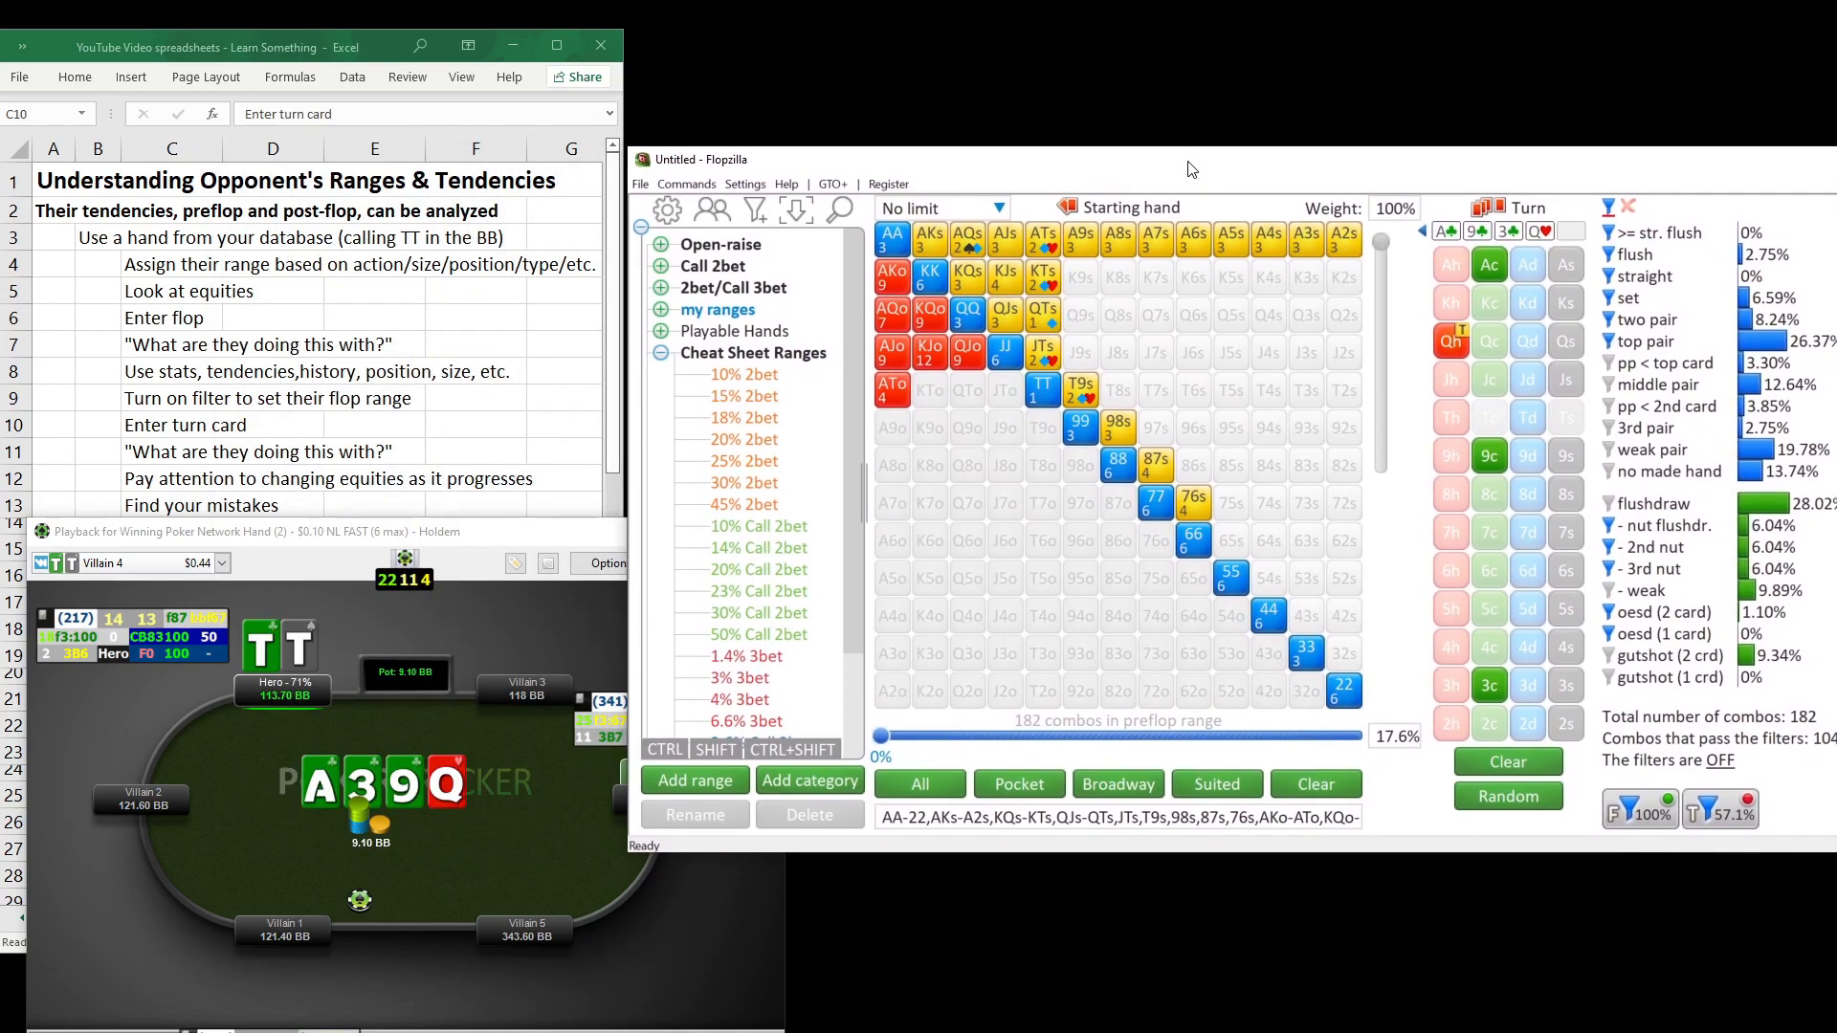
left_click(513, 731)
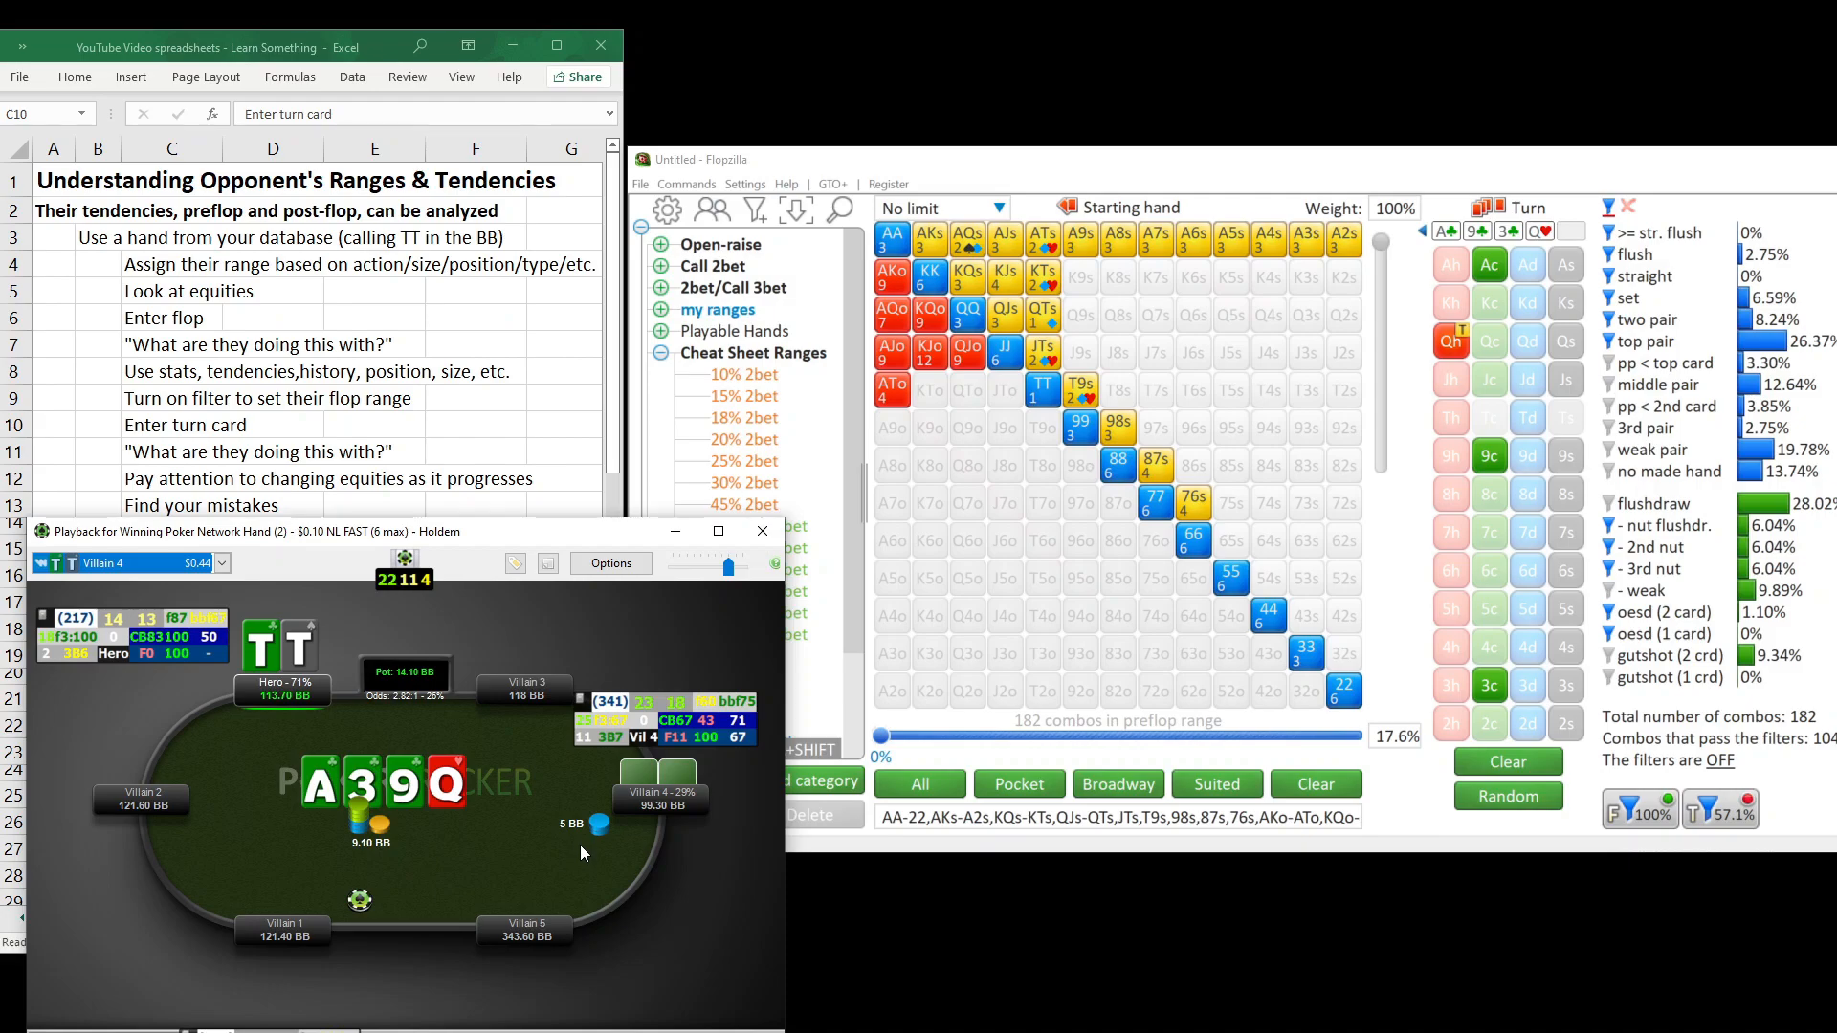
- Reset the turn filters to start building Villain 4's turn betting range
mouse_move(682, 732)
left_click(212, 429)
left_click(198, 452)
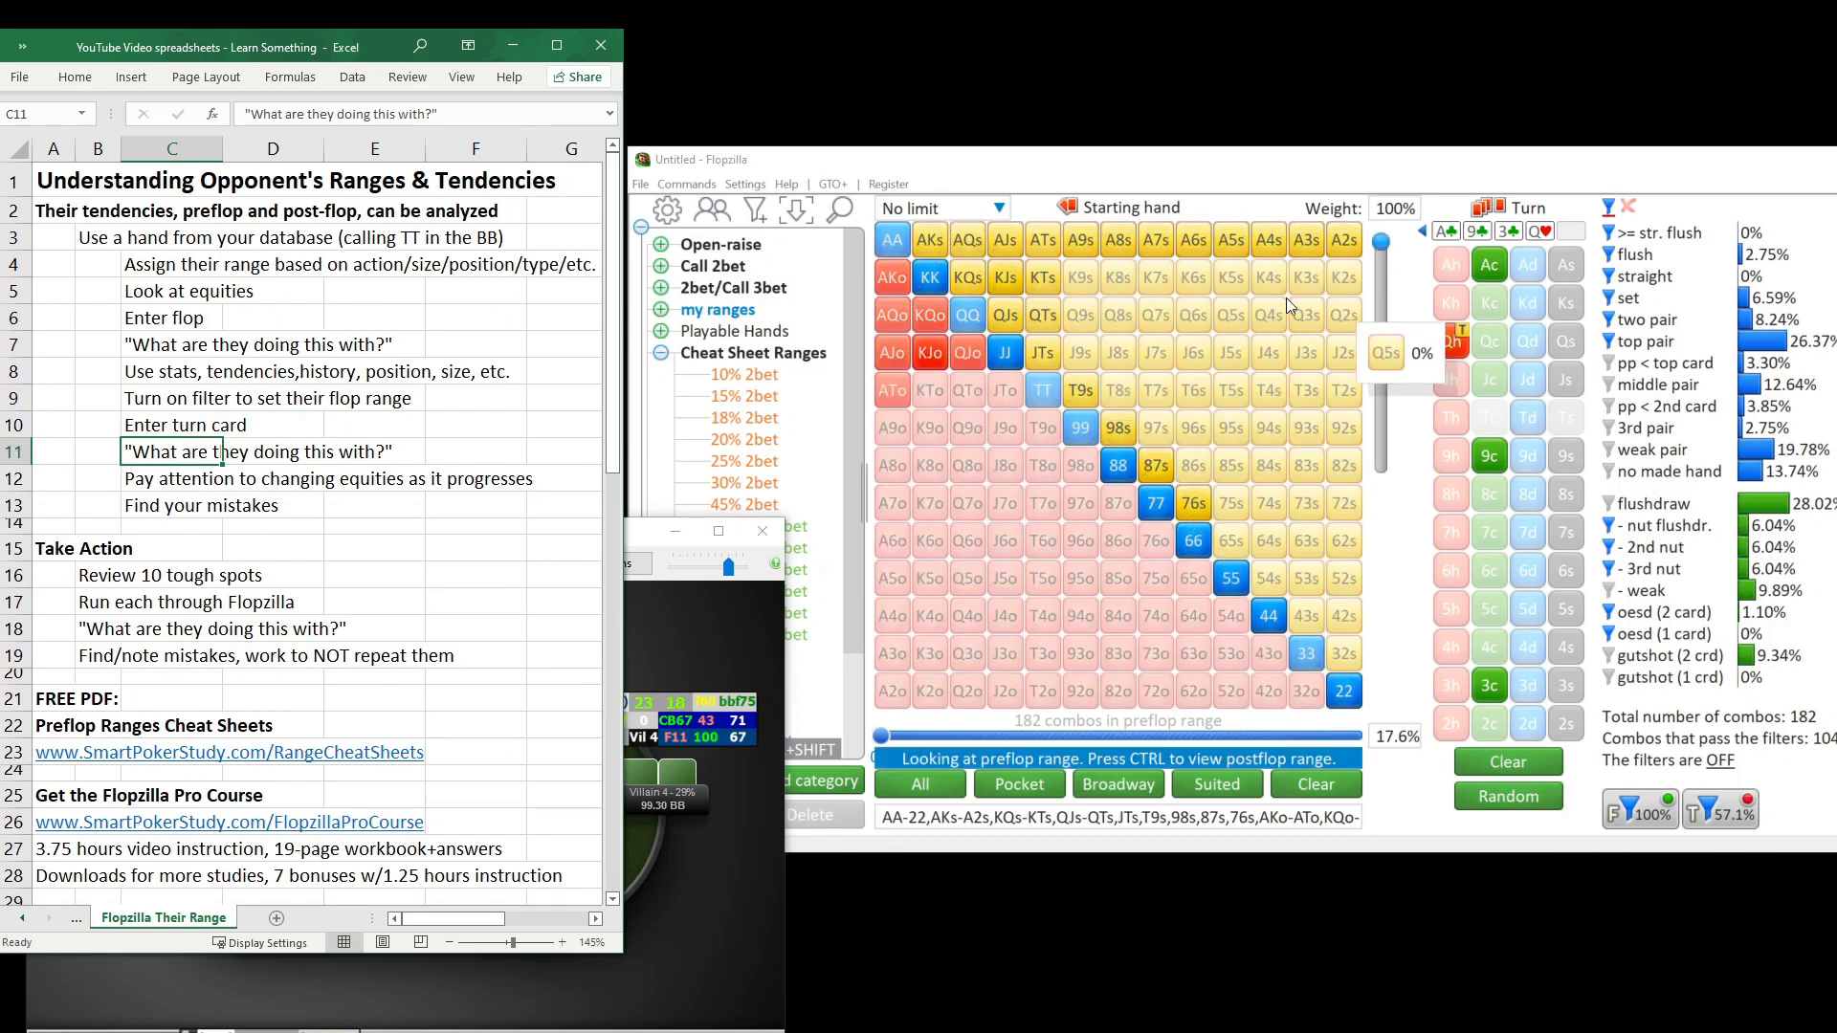
left_click(1484, 173)
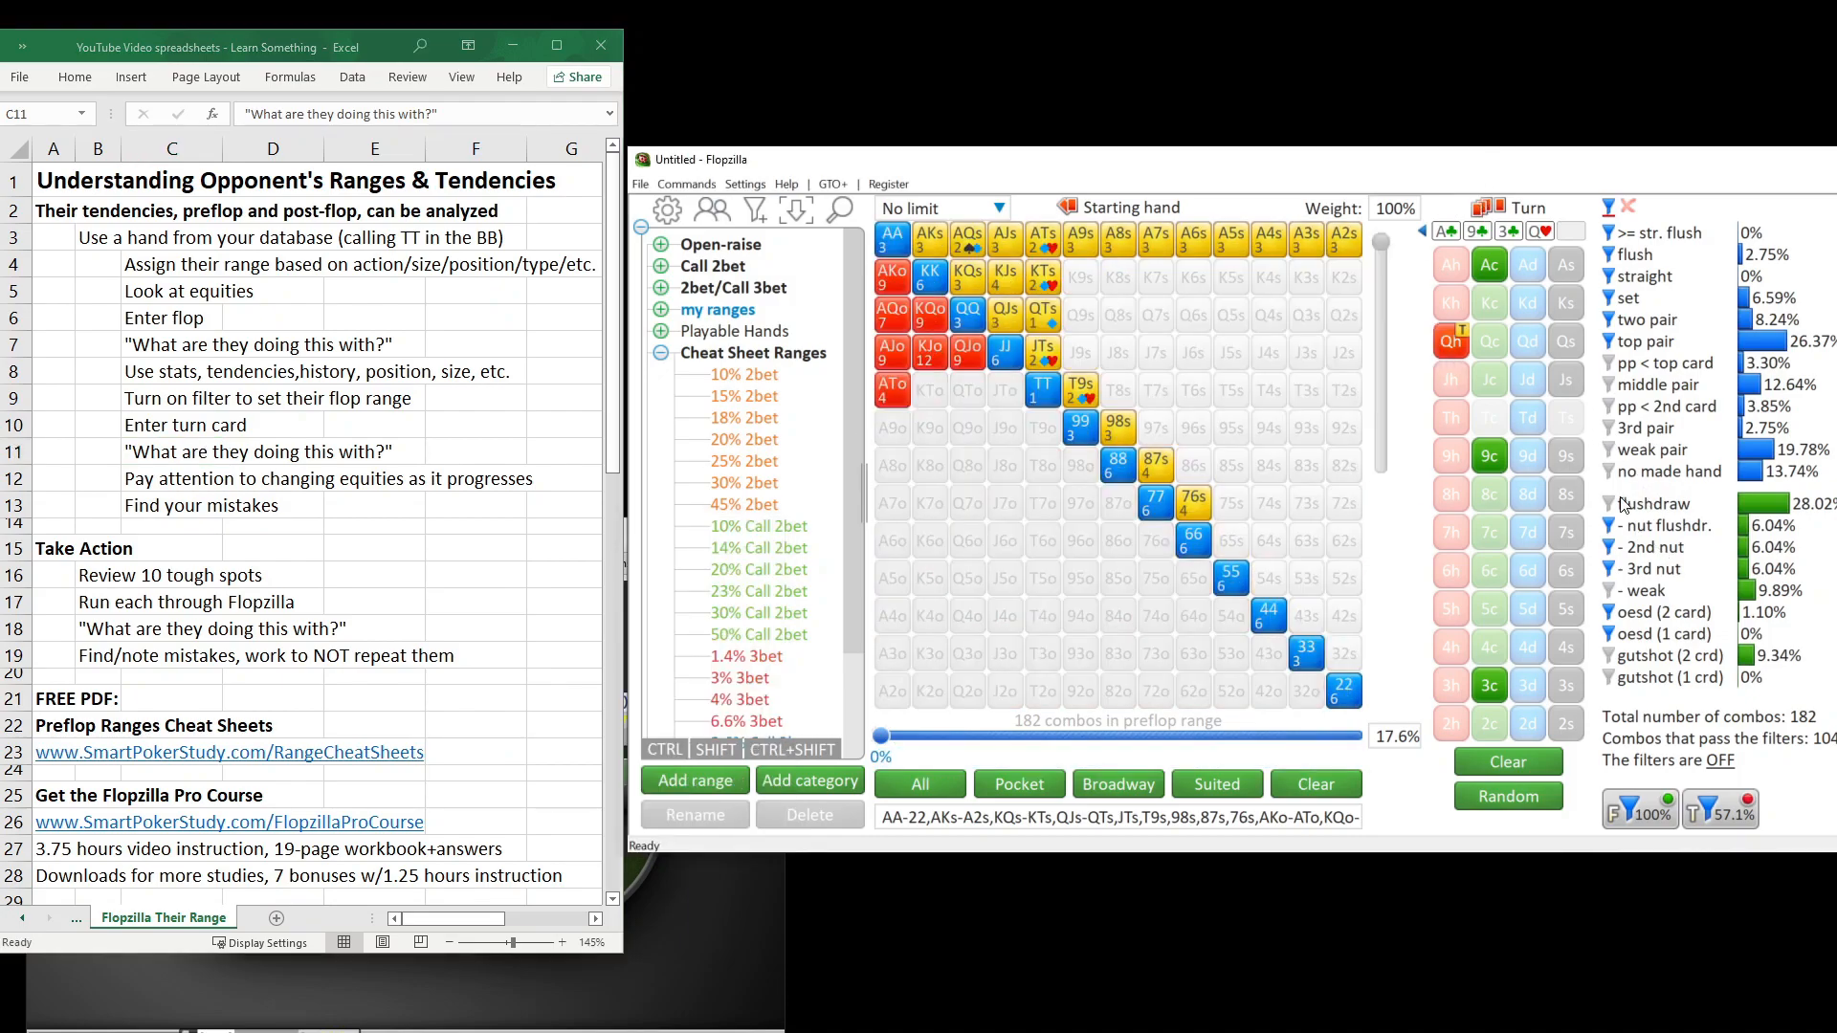
left_click_drag(1670, 152, 1569, 146)
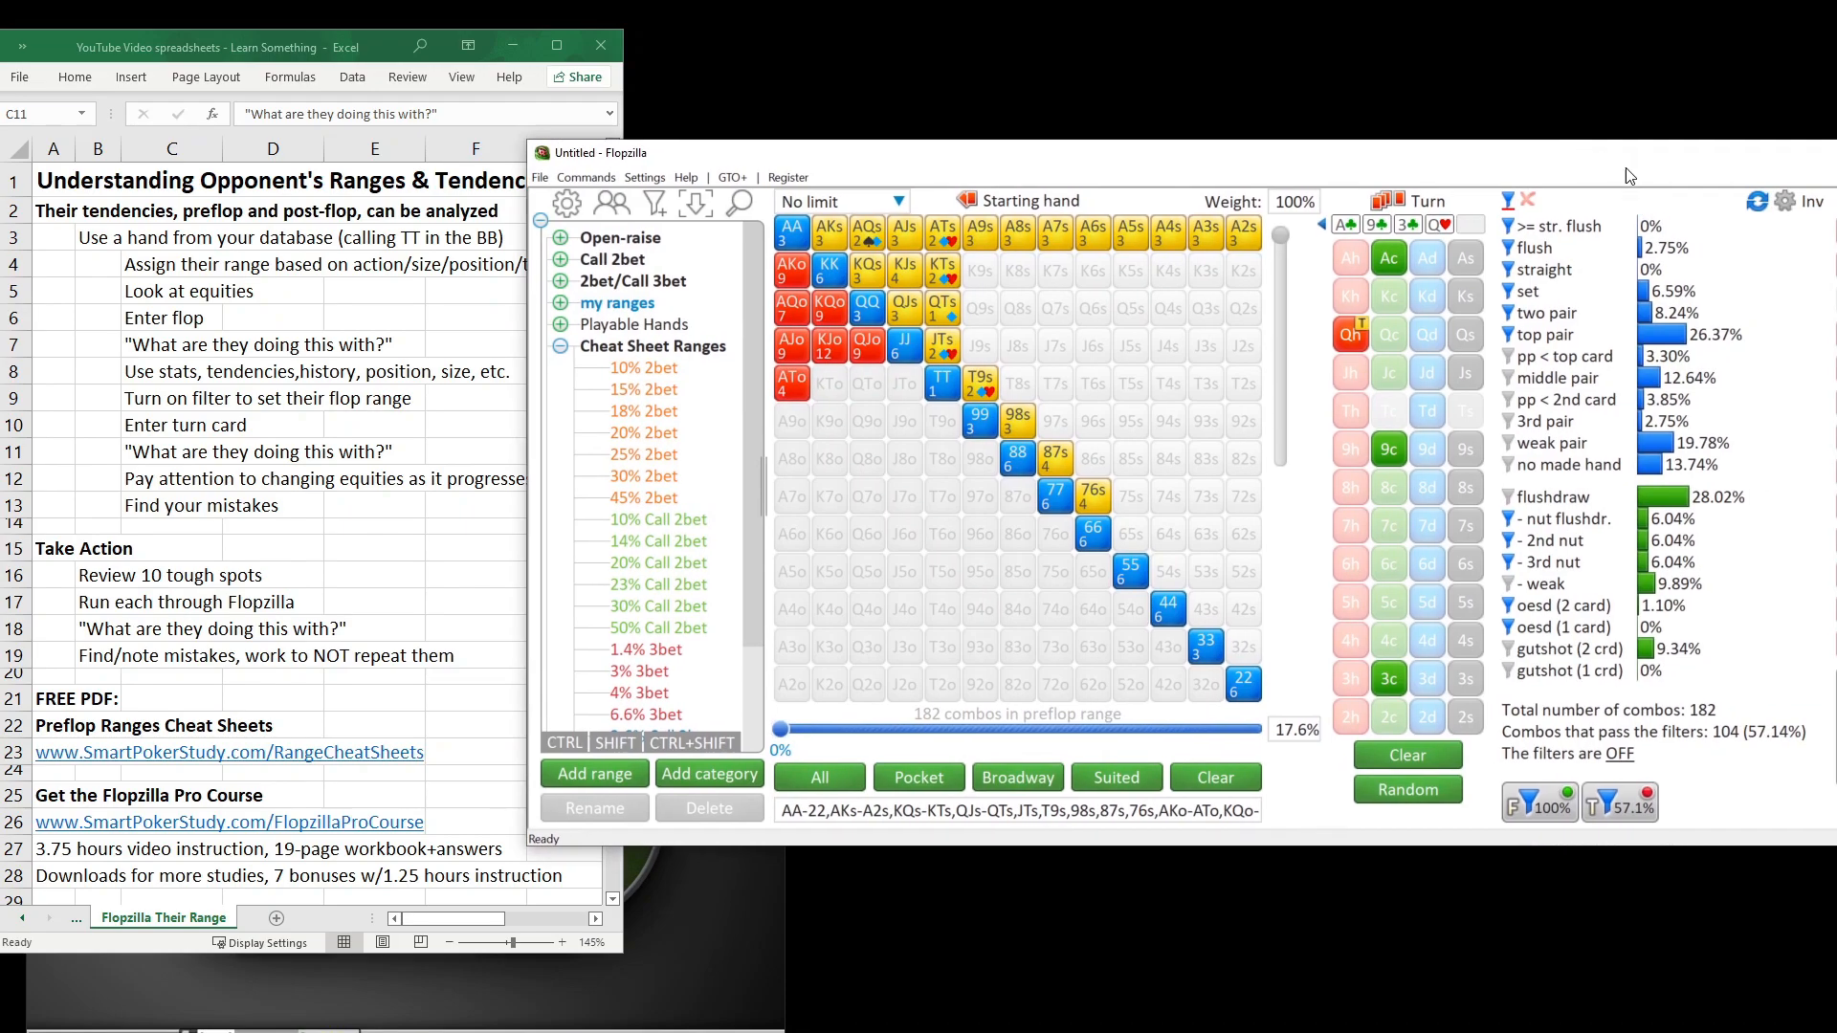
left_click(1754, 205)
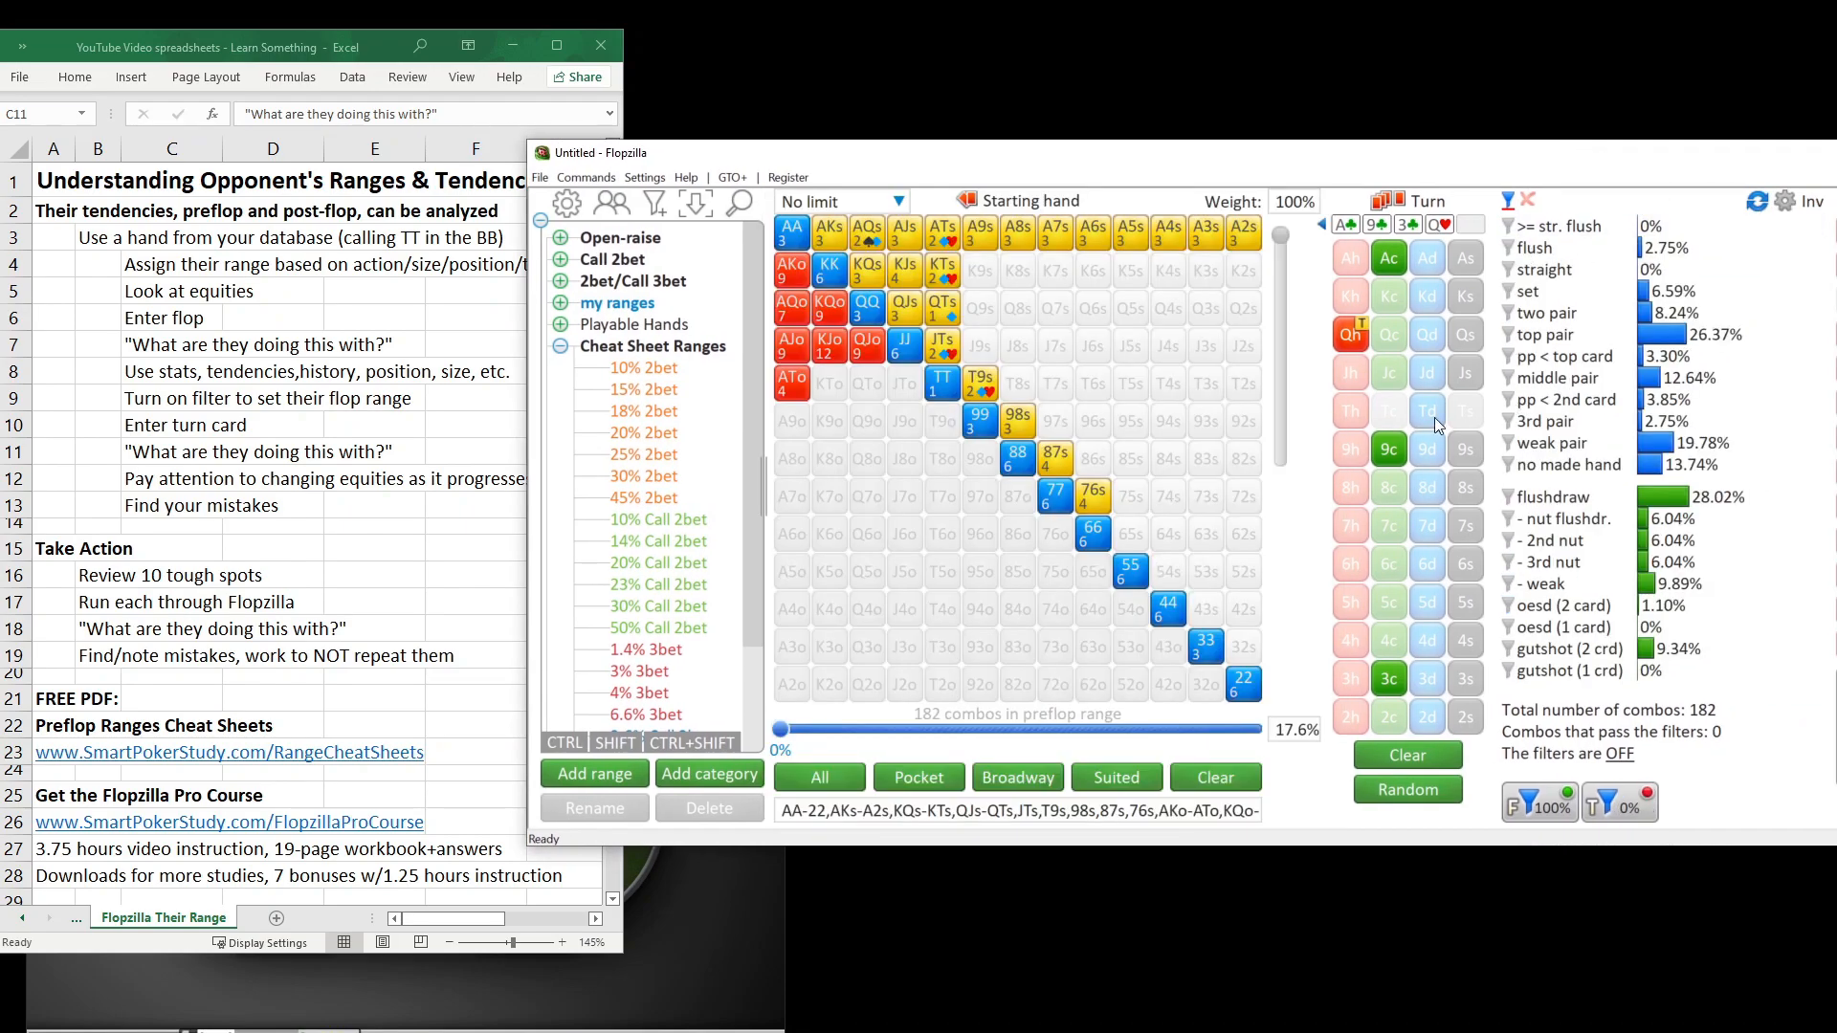
- Select flush, set and two pair as turn filters for Villain 4's betting range
left_click(696, 917)
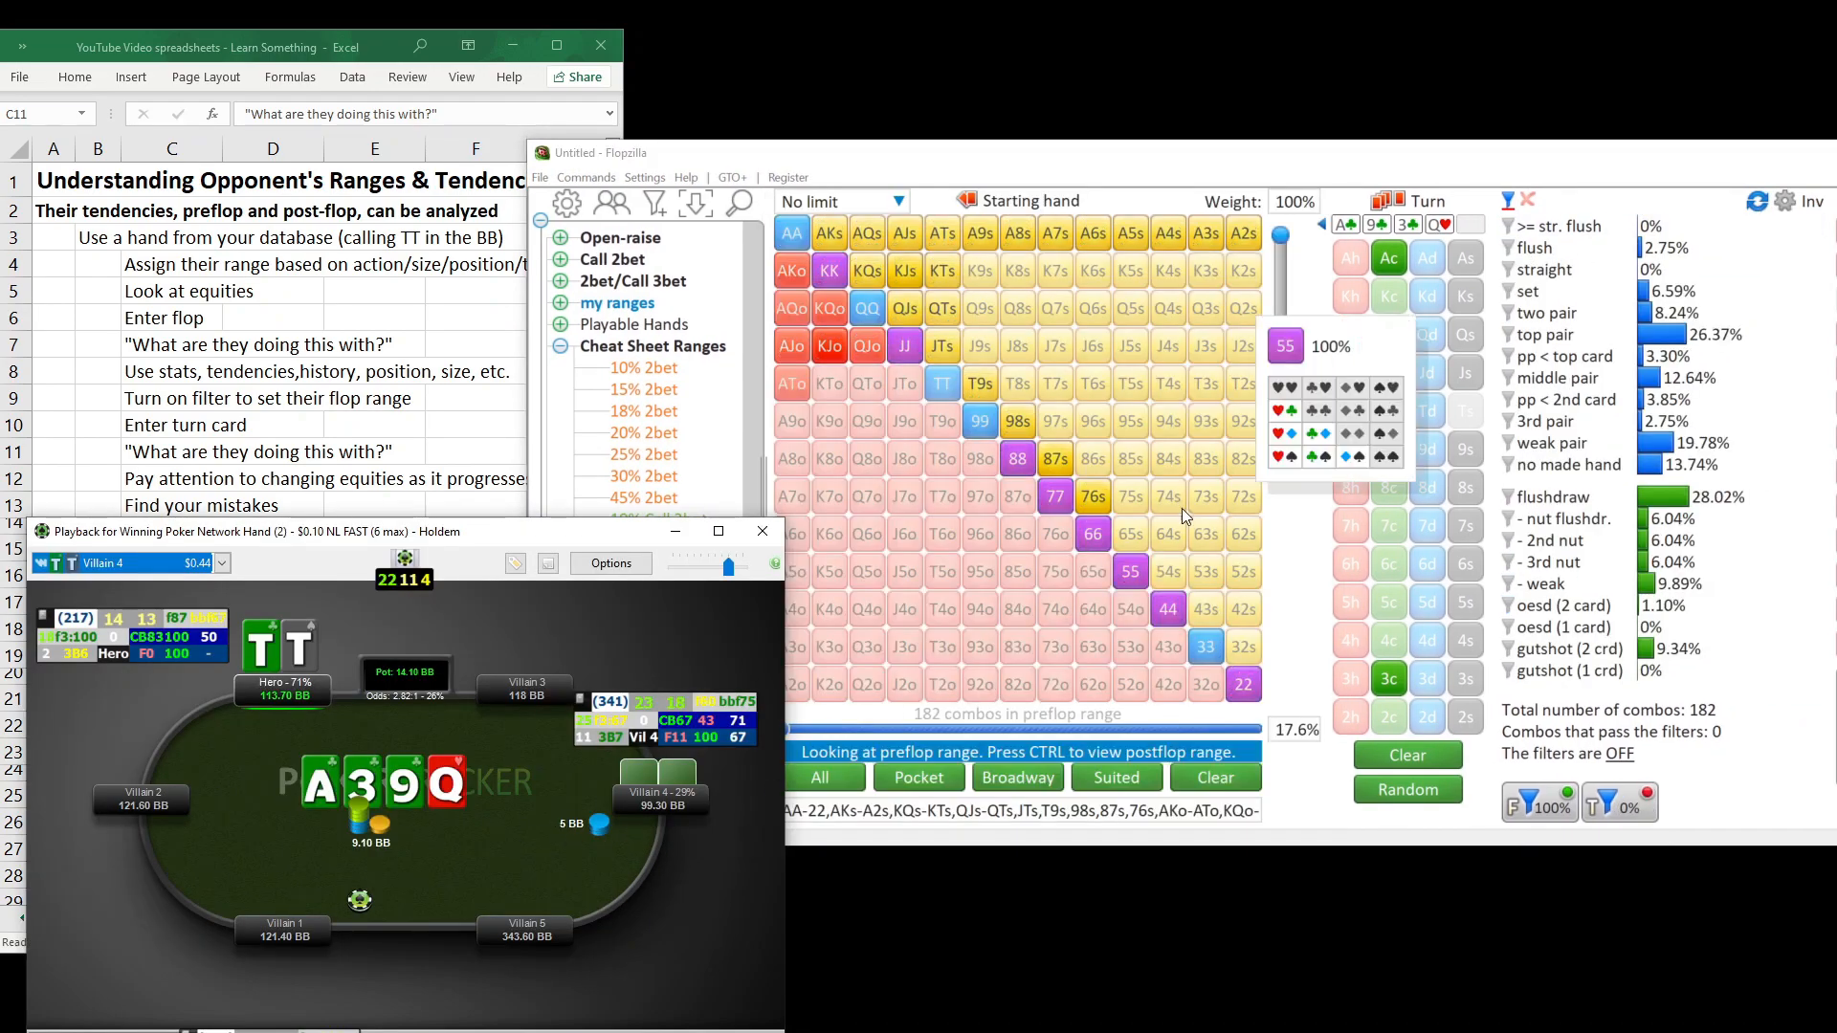
mouse_move(1669, 257)
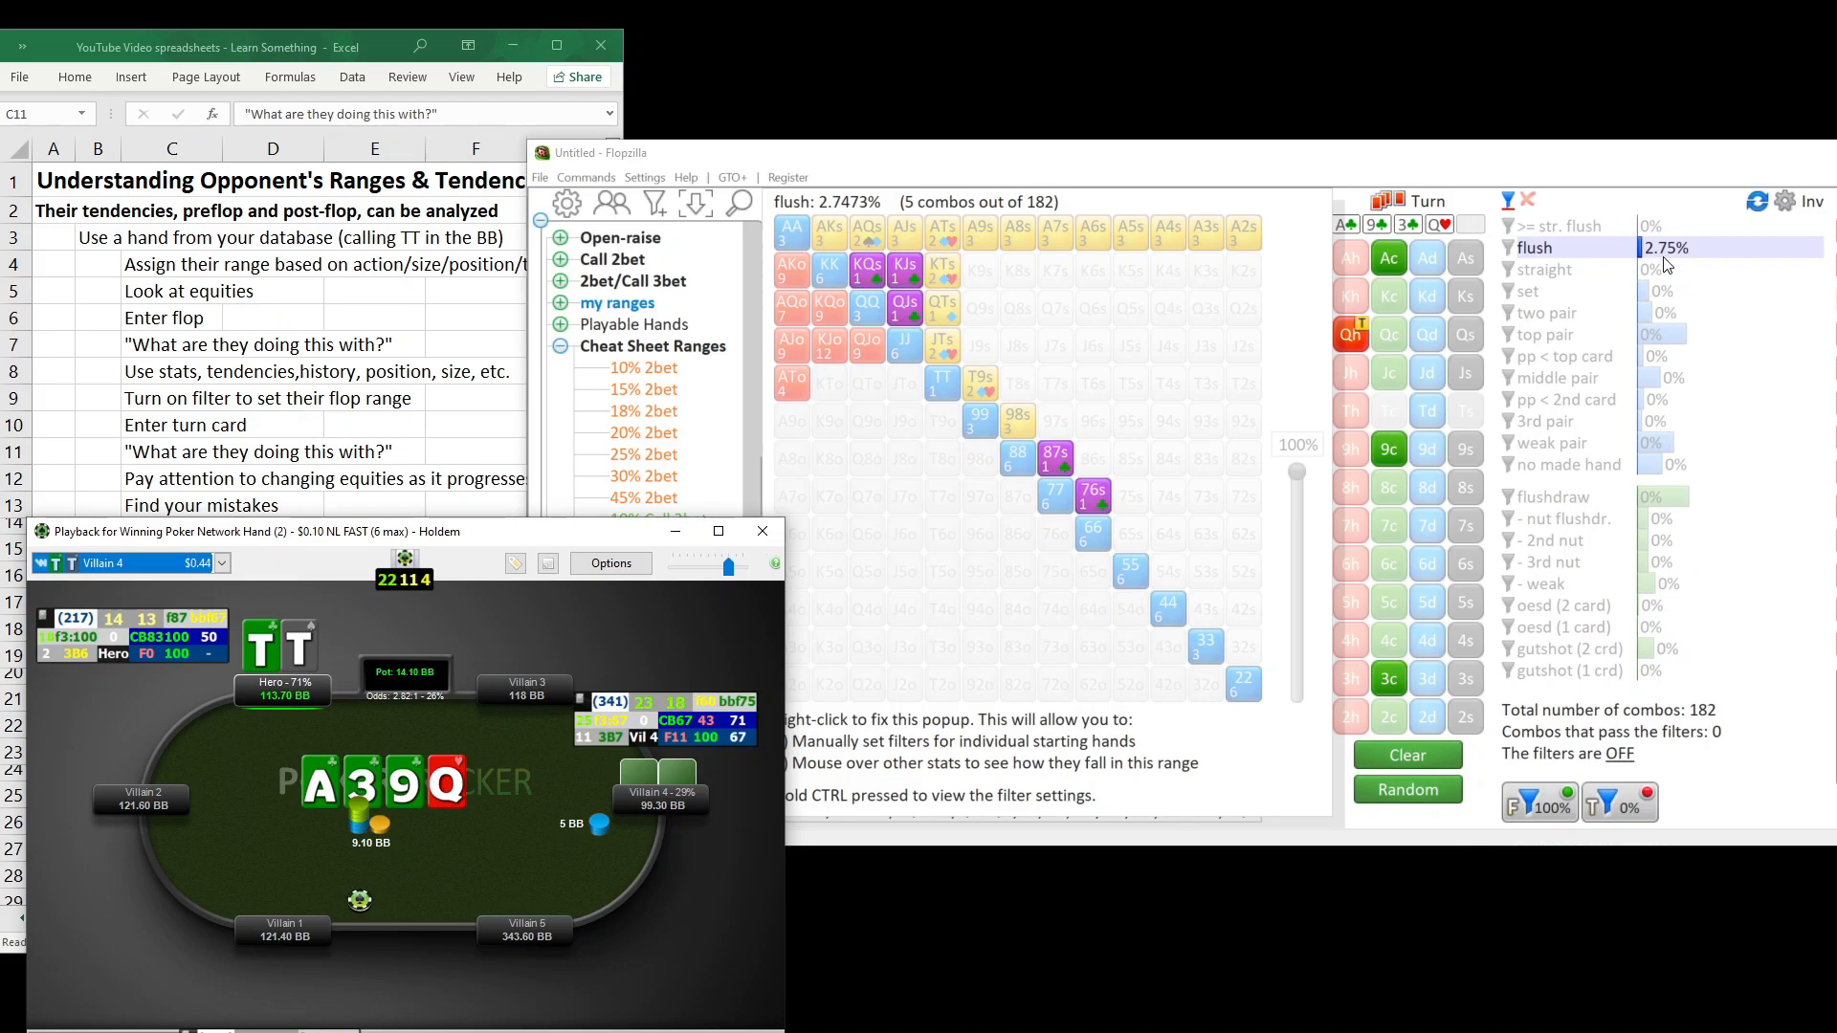
left_click(1510, 250)
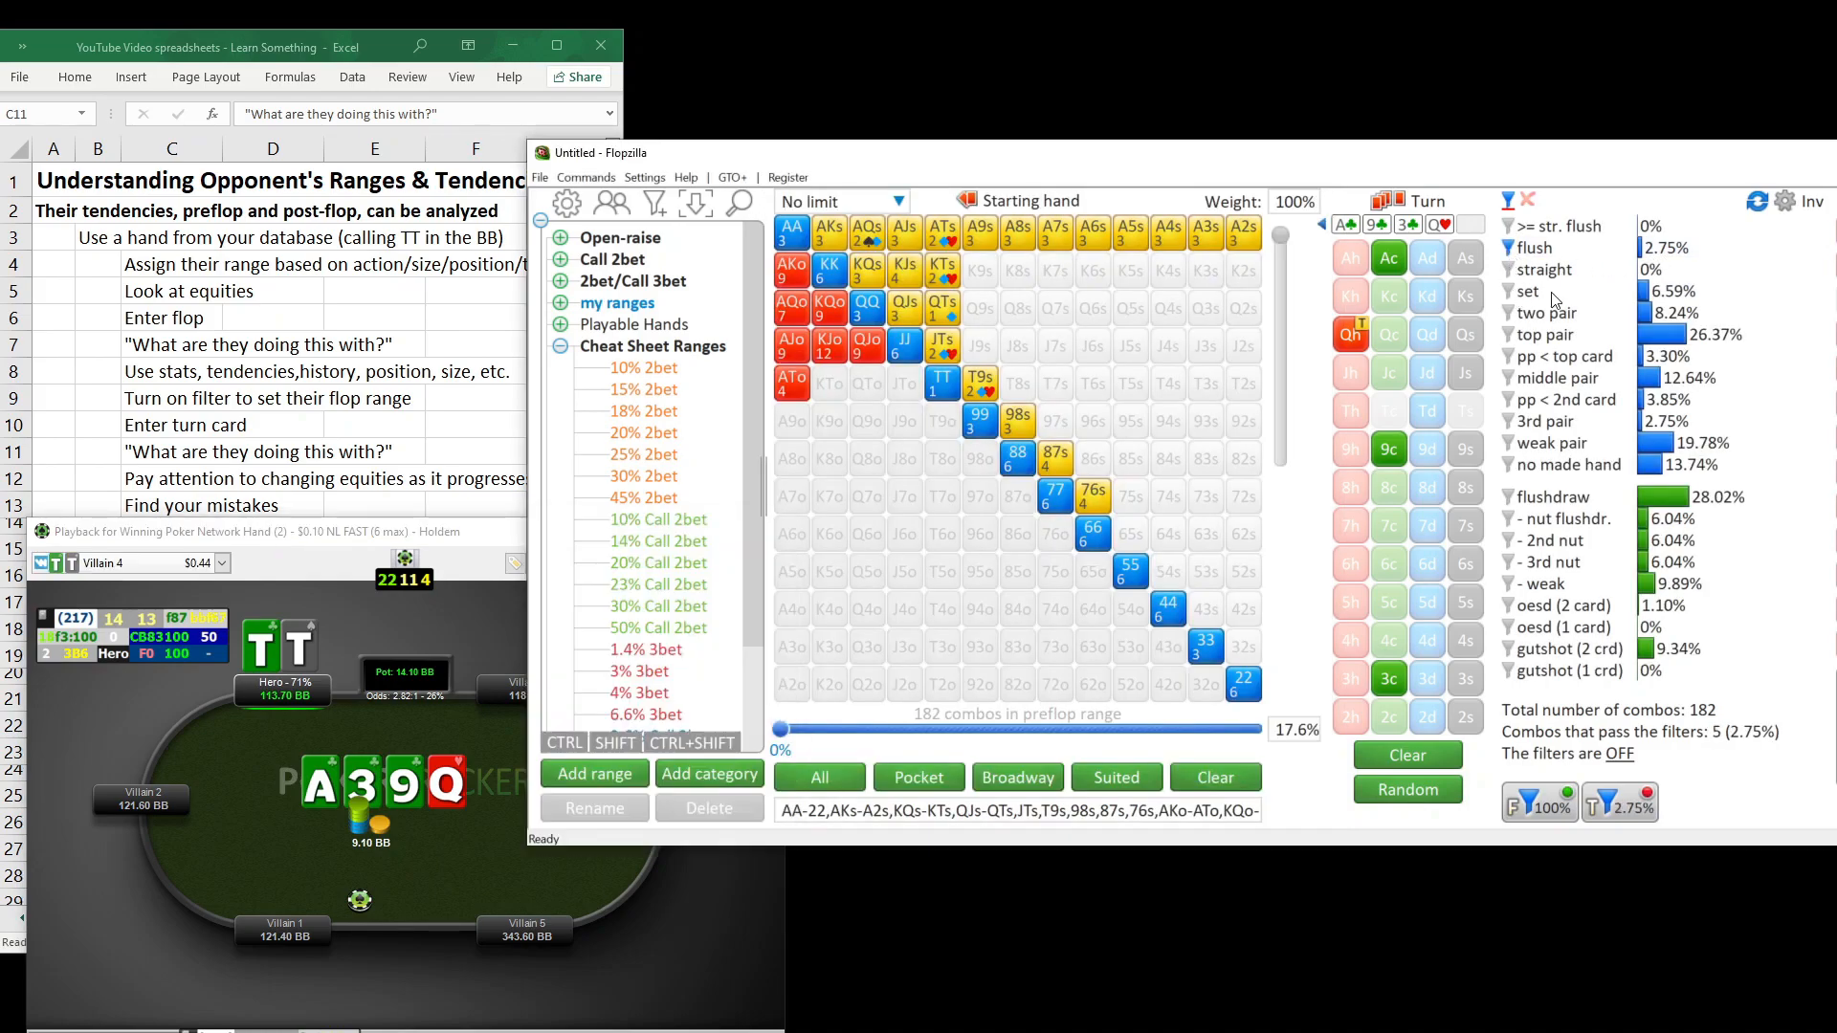
mouse_move(1656, 295)
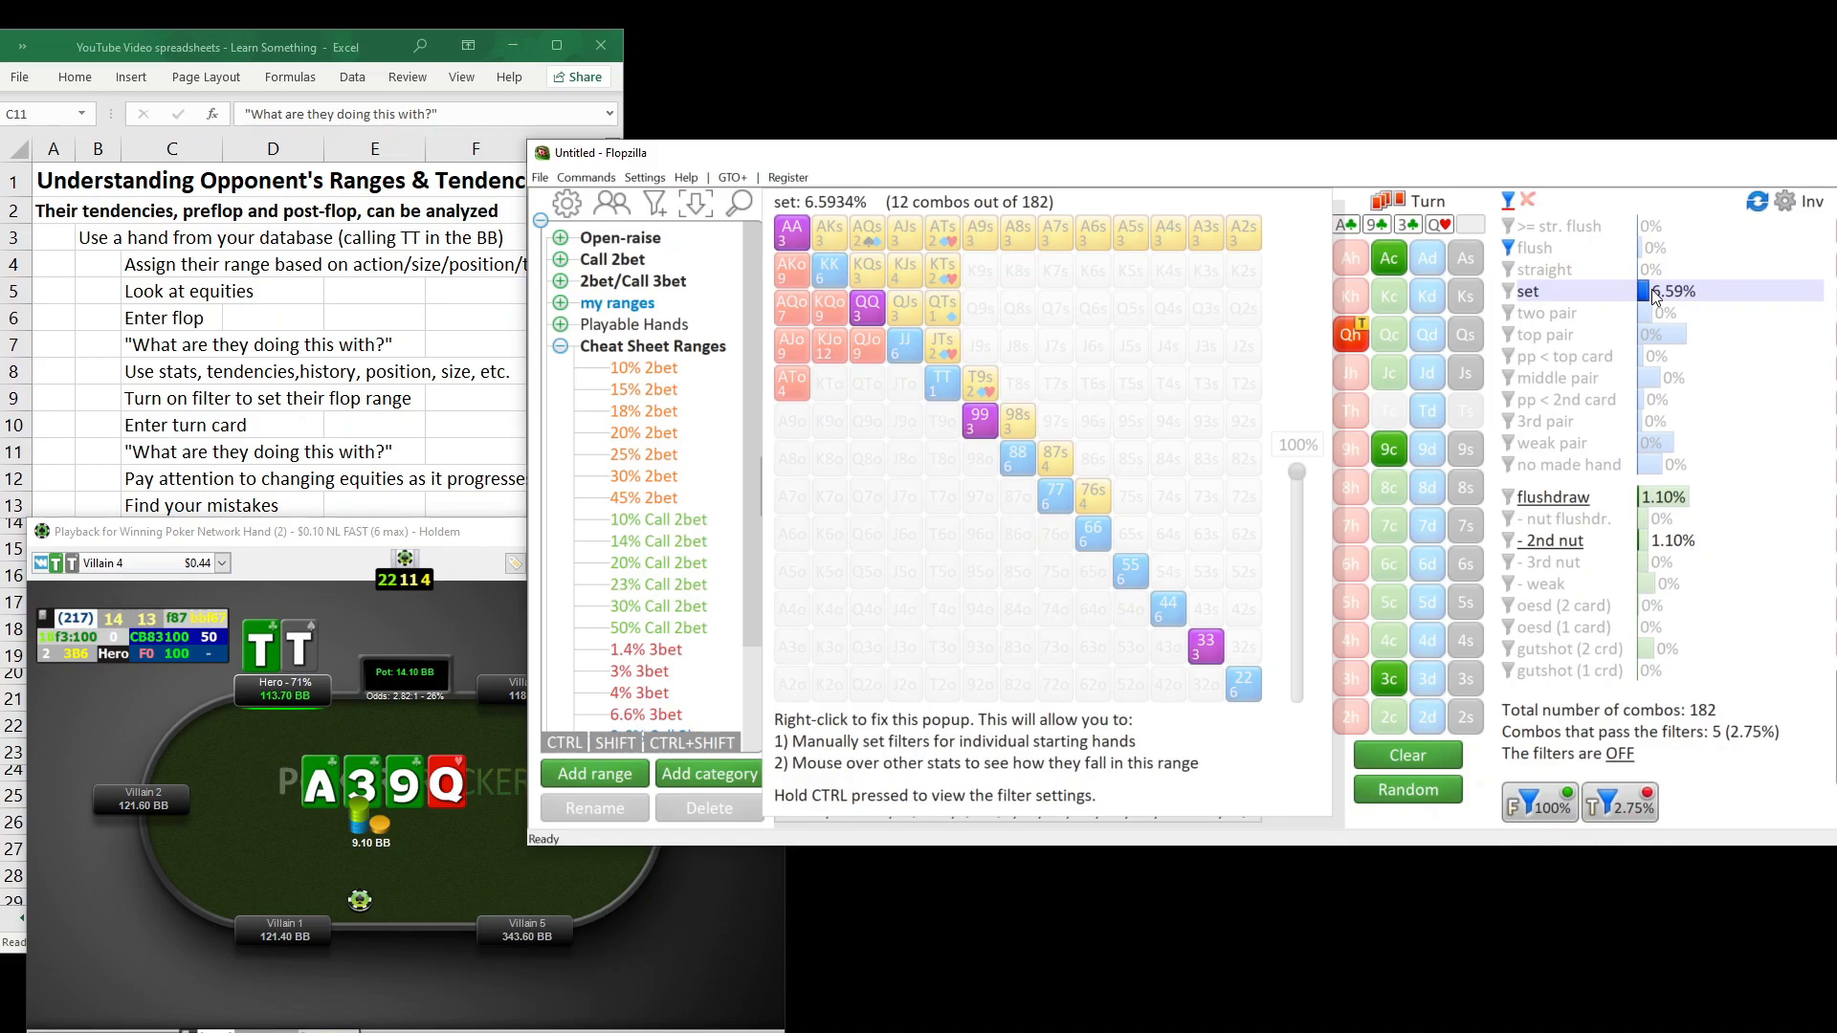
left_click(1509, 293)
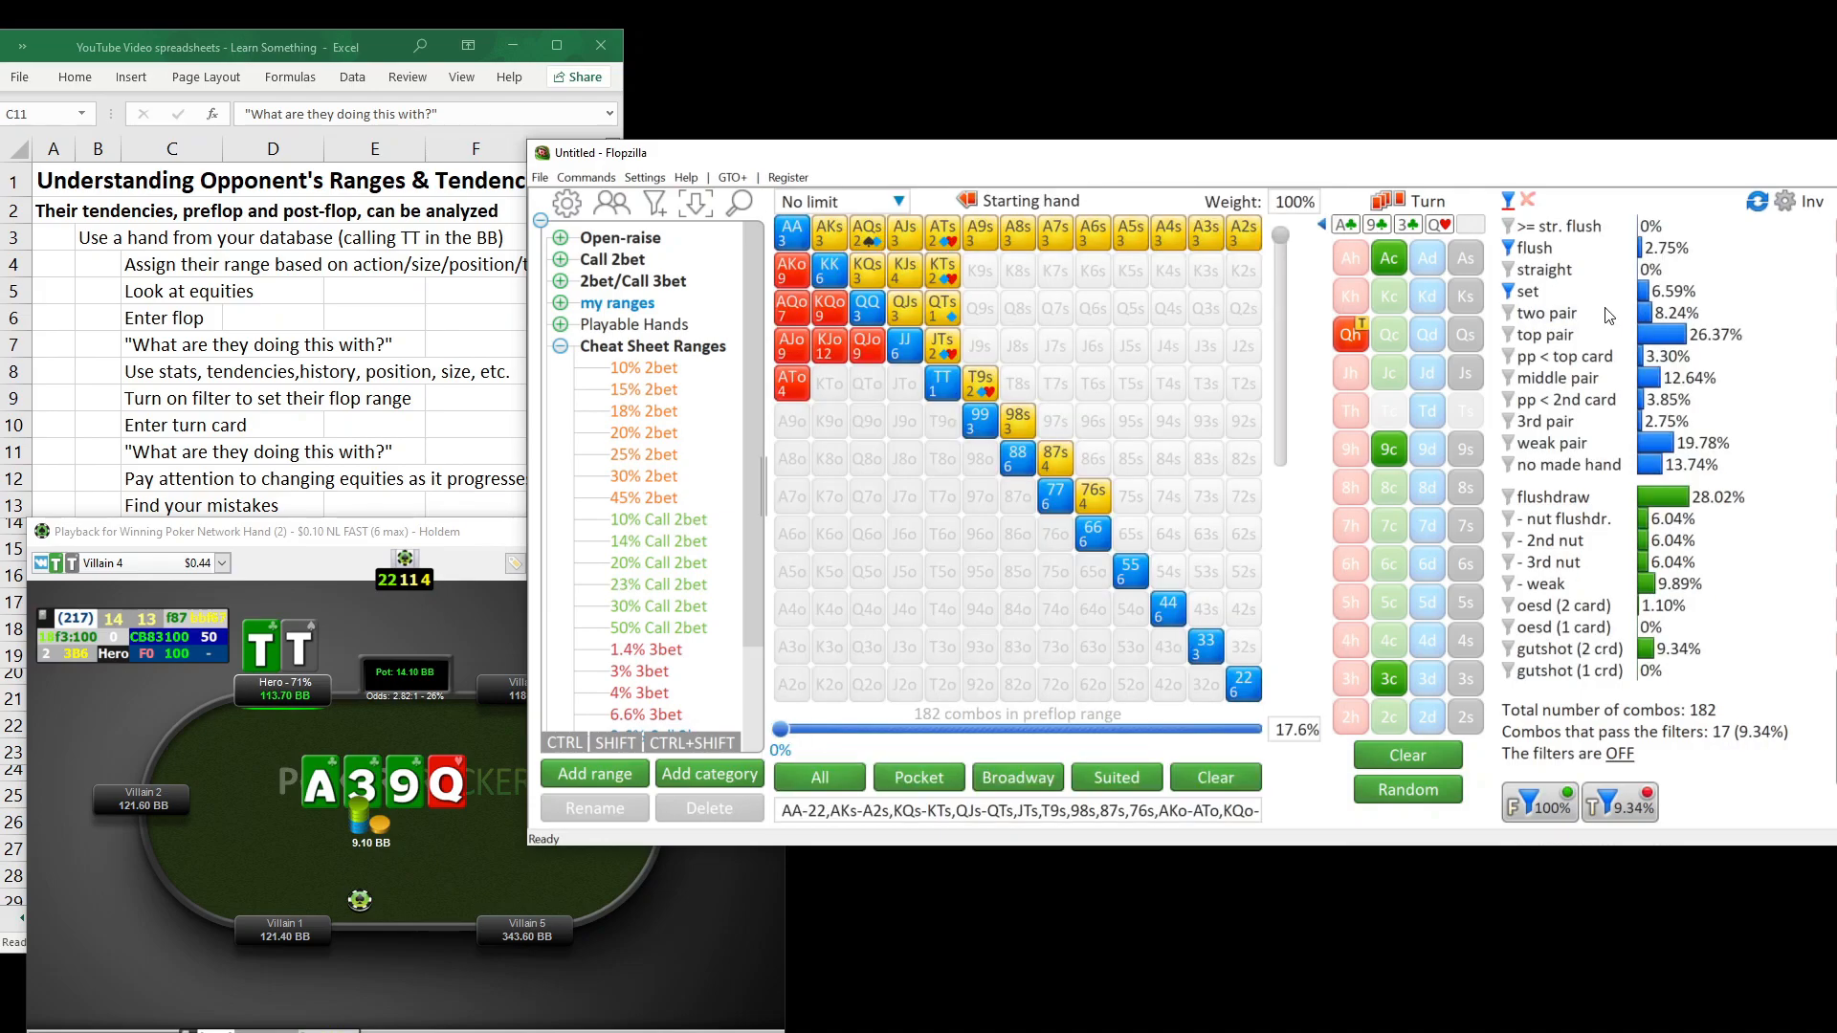
left_click(1509, 316)
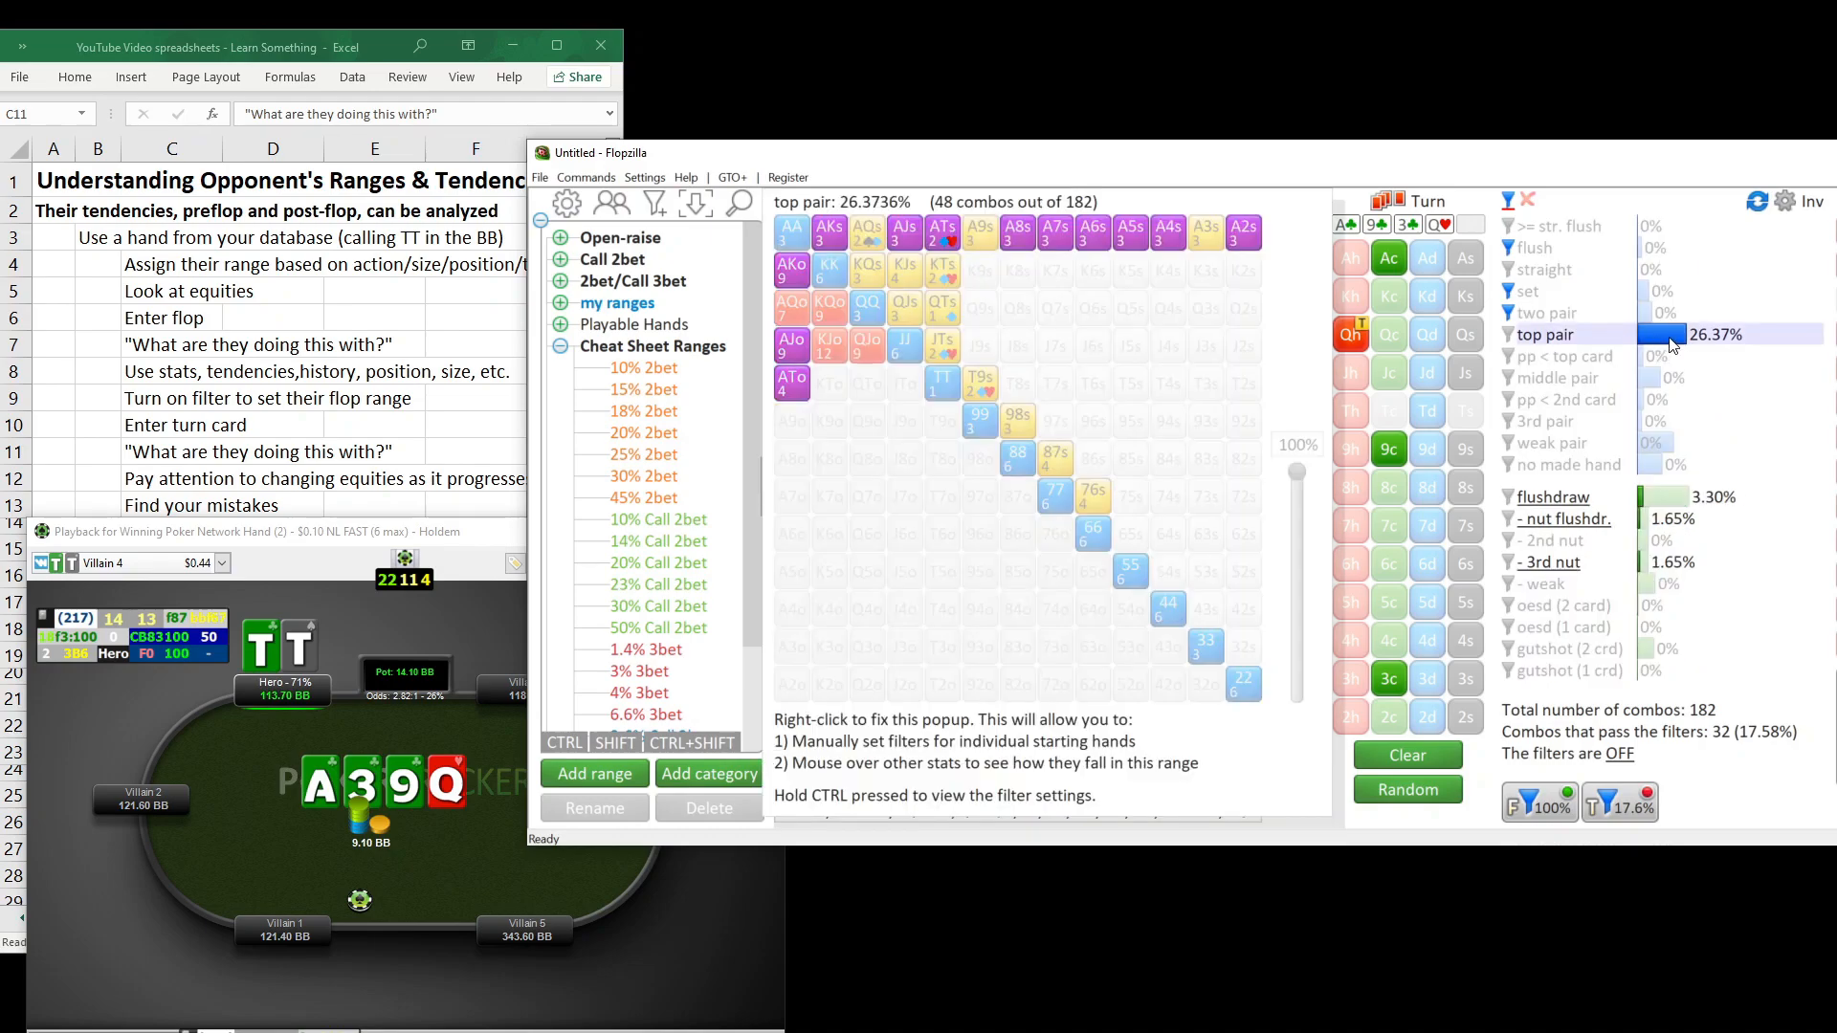
- Add top pair to the turn filter and exclude A8s through A2s from it
left_click(599, 865)
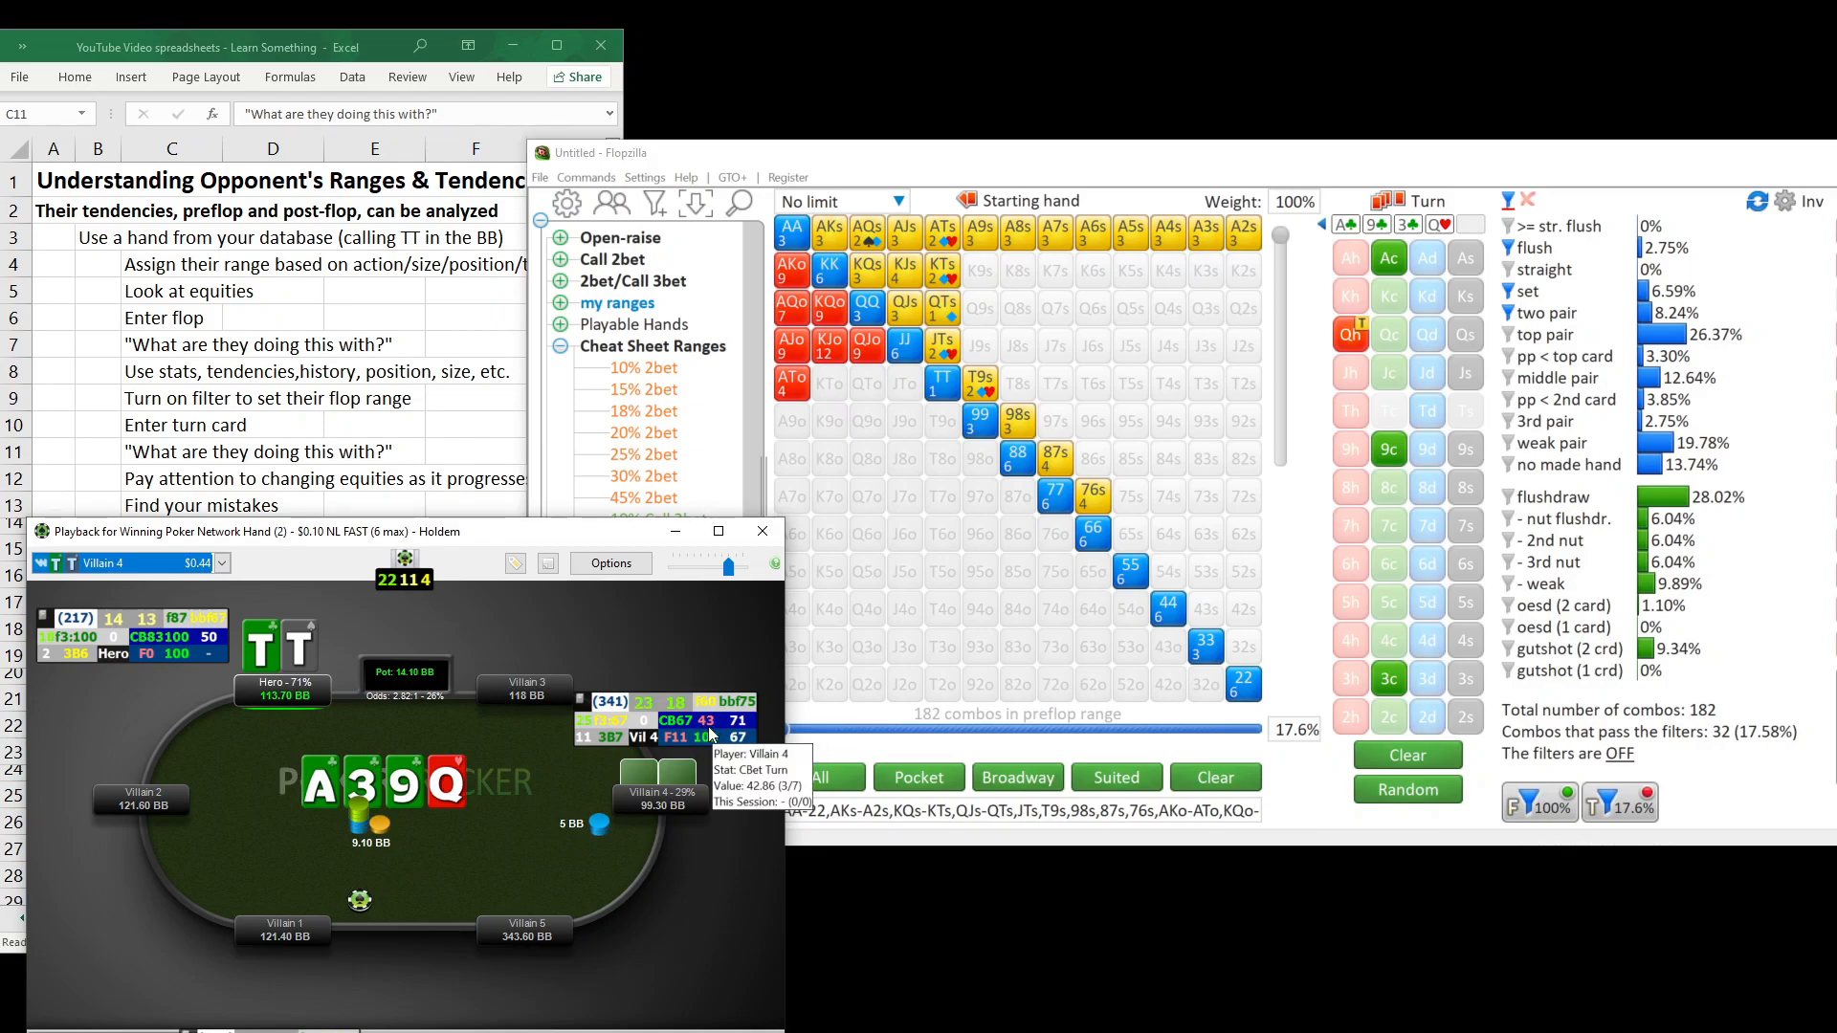
left_click(1510, 335)
left_click(1510, 335)
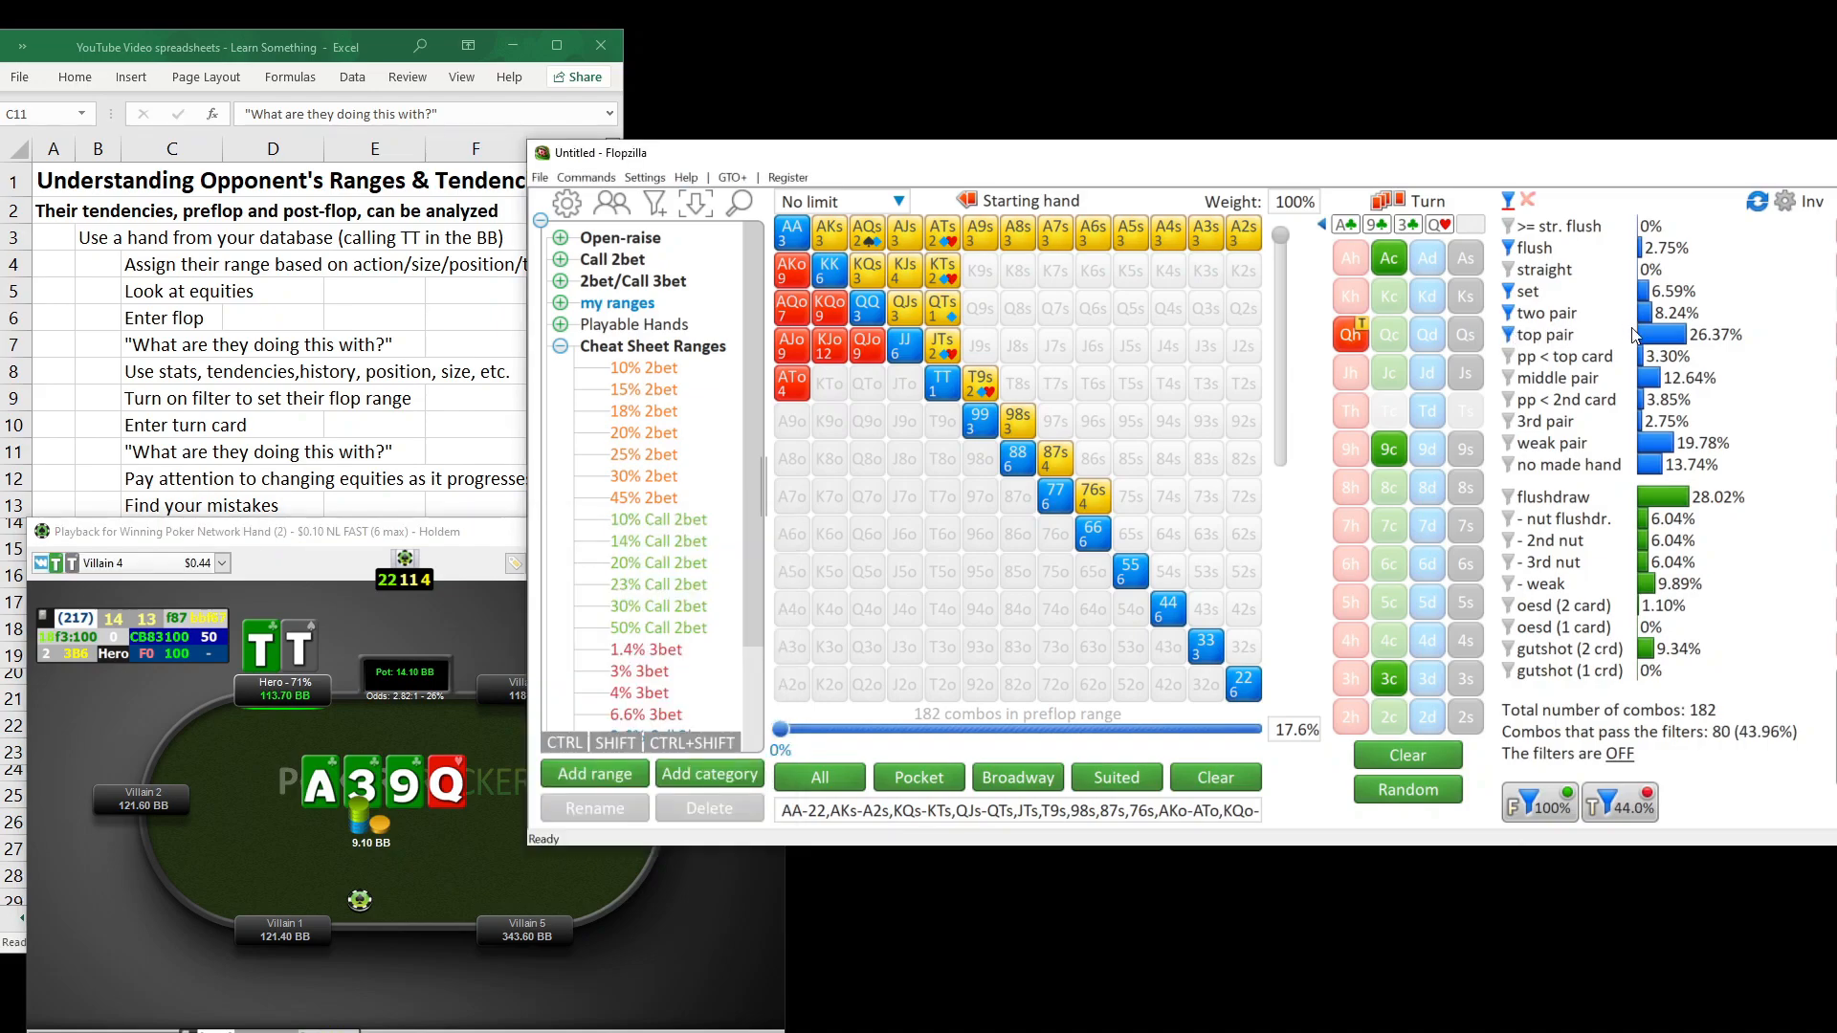
mouse_move(1676, 341)
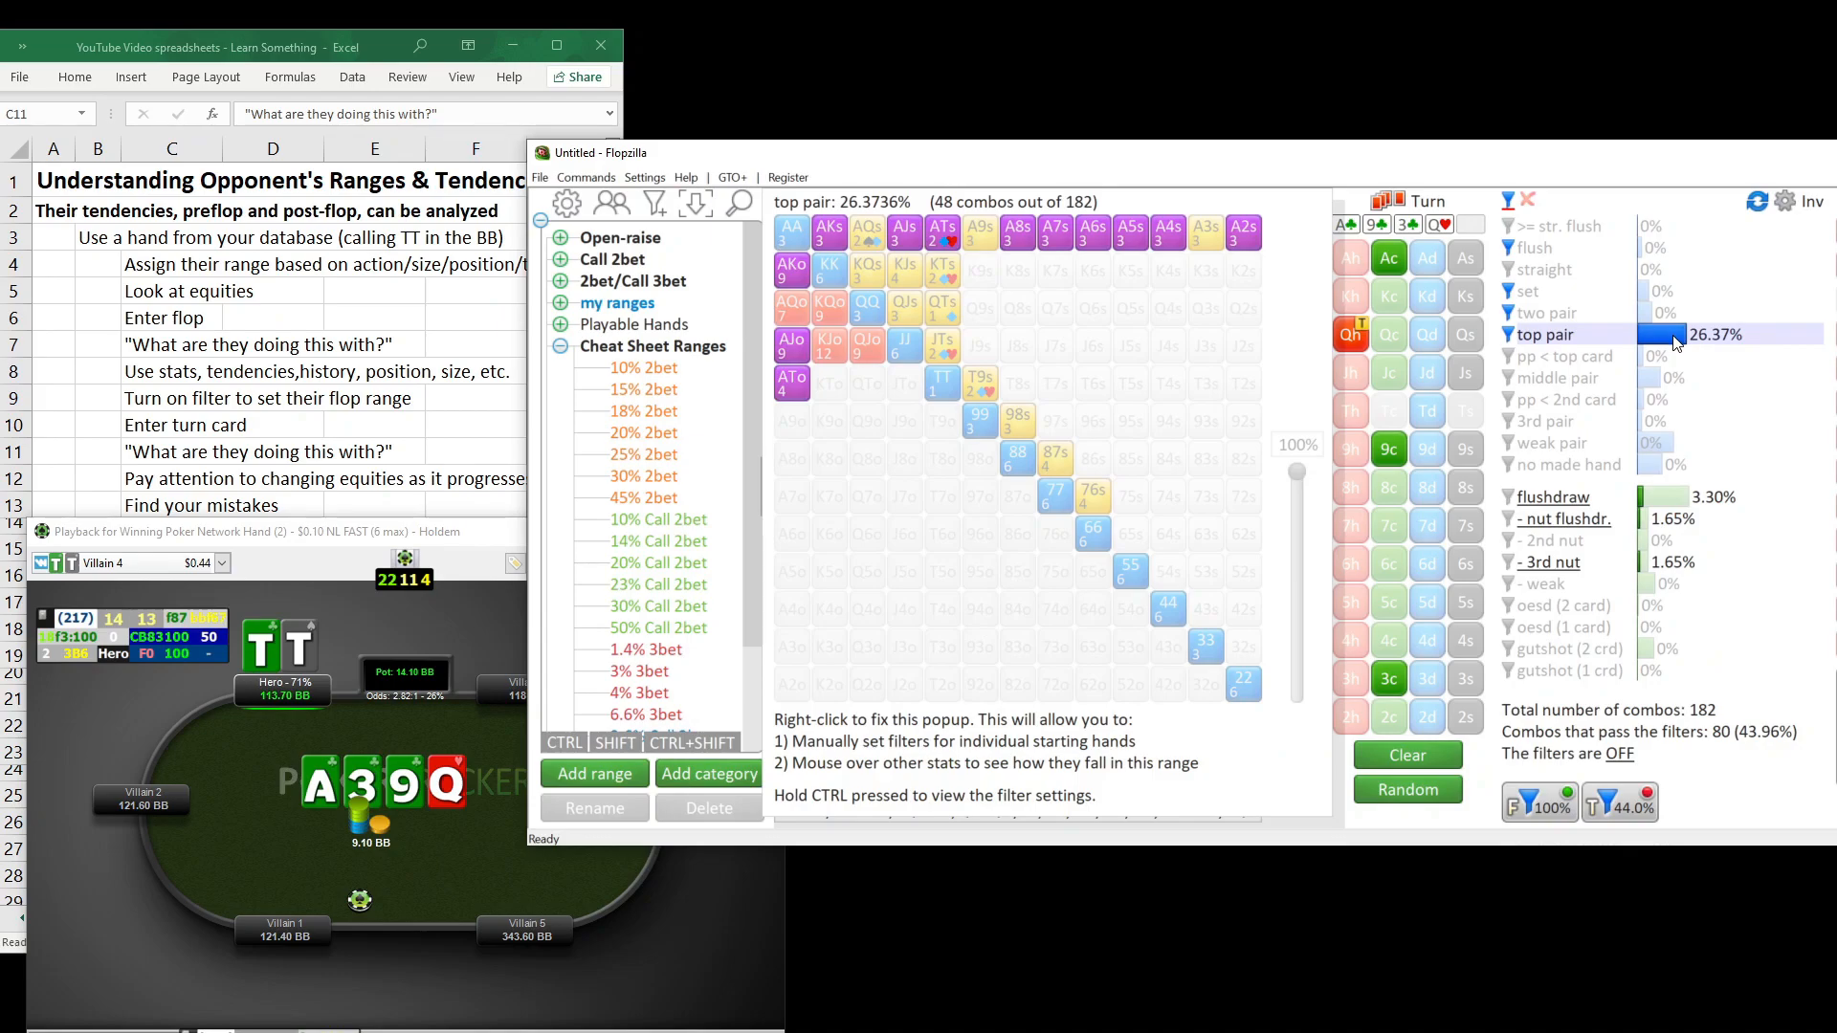
right_click(1676, 341)
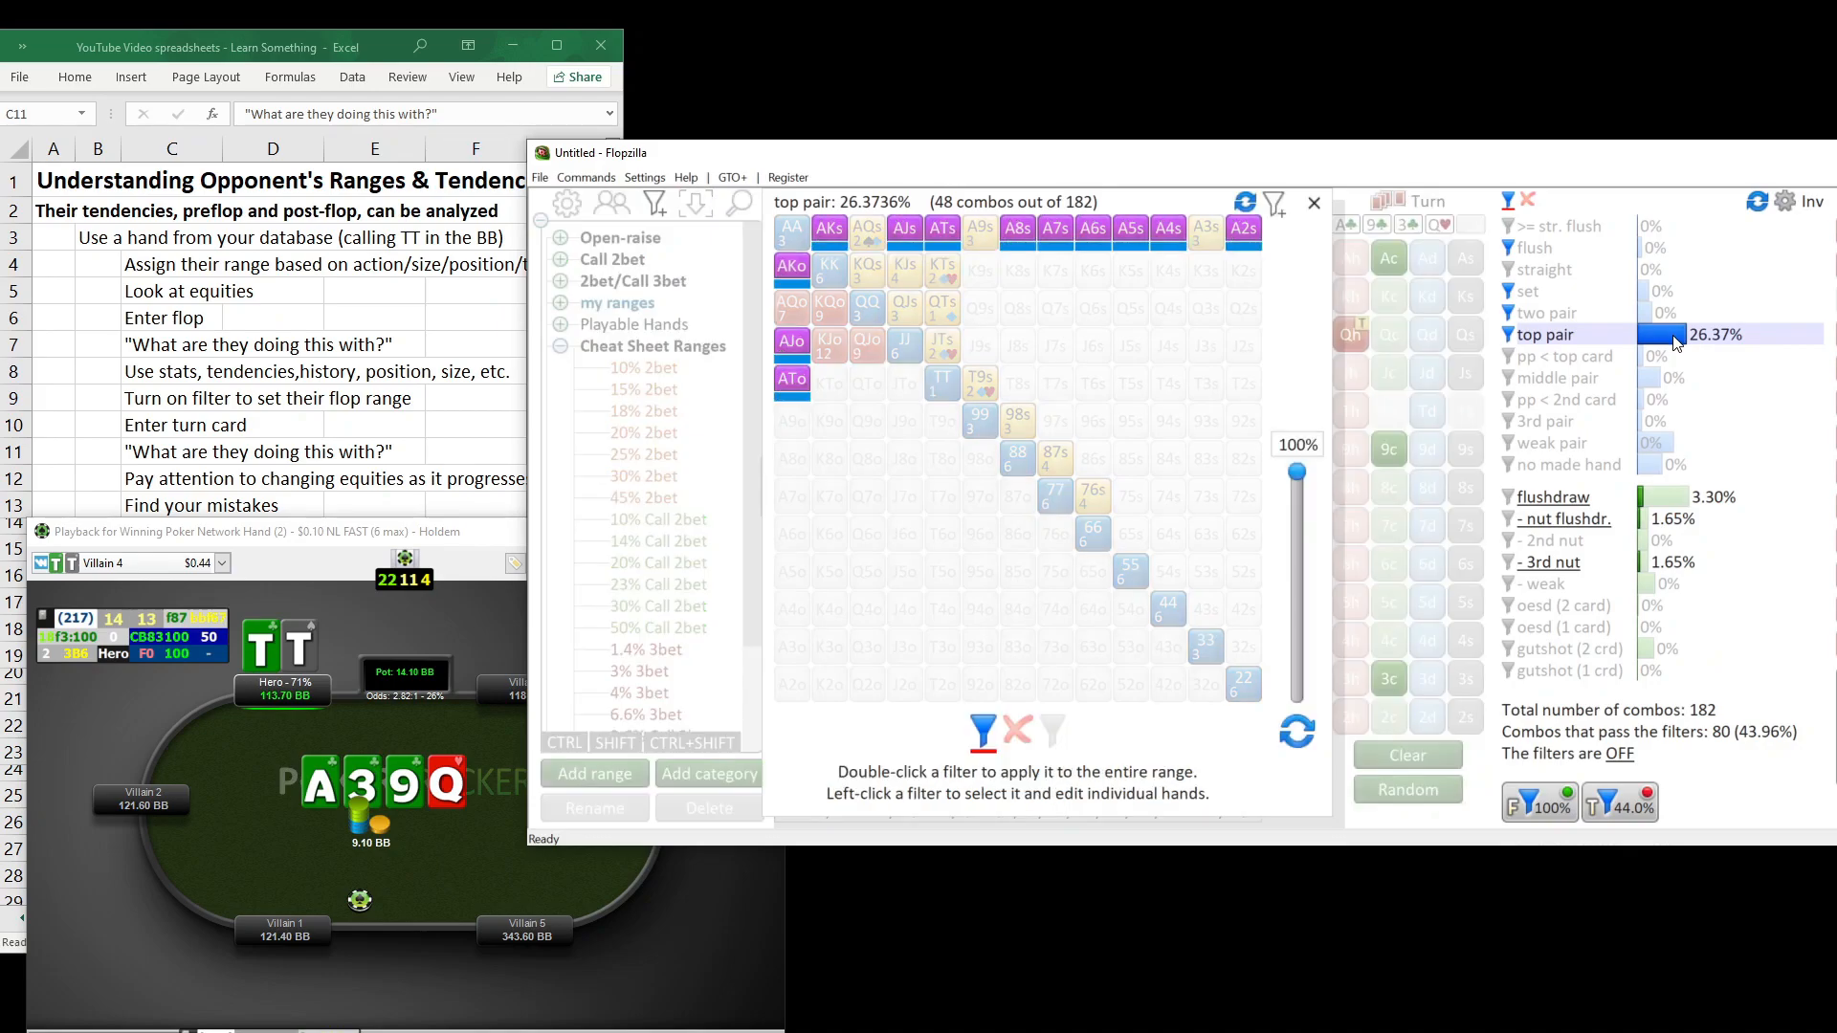
left_click(1018, 731)
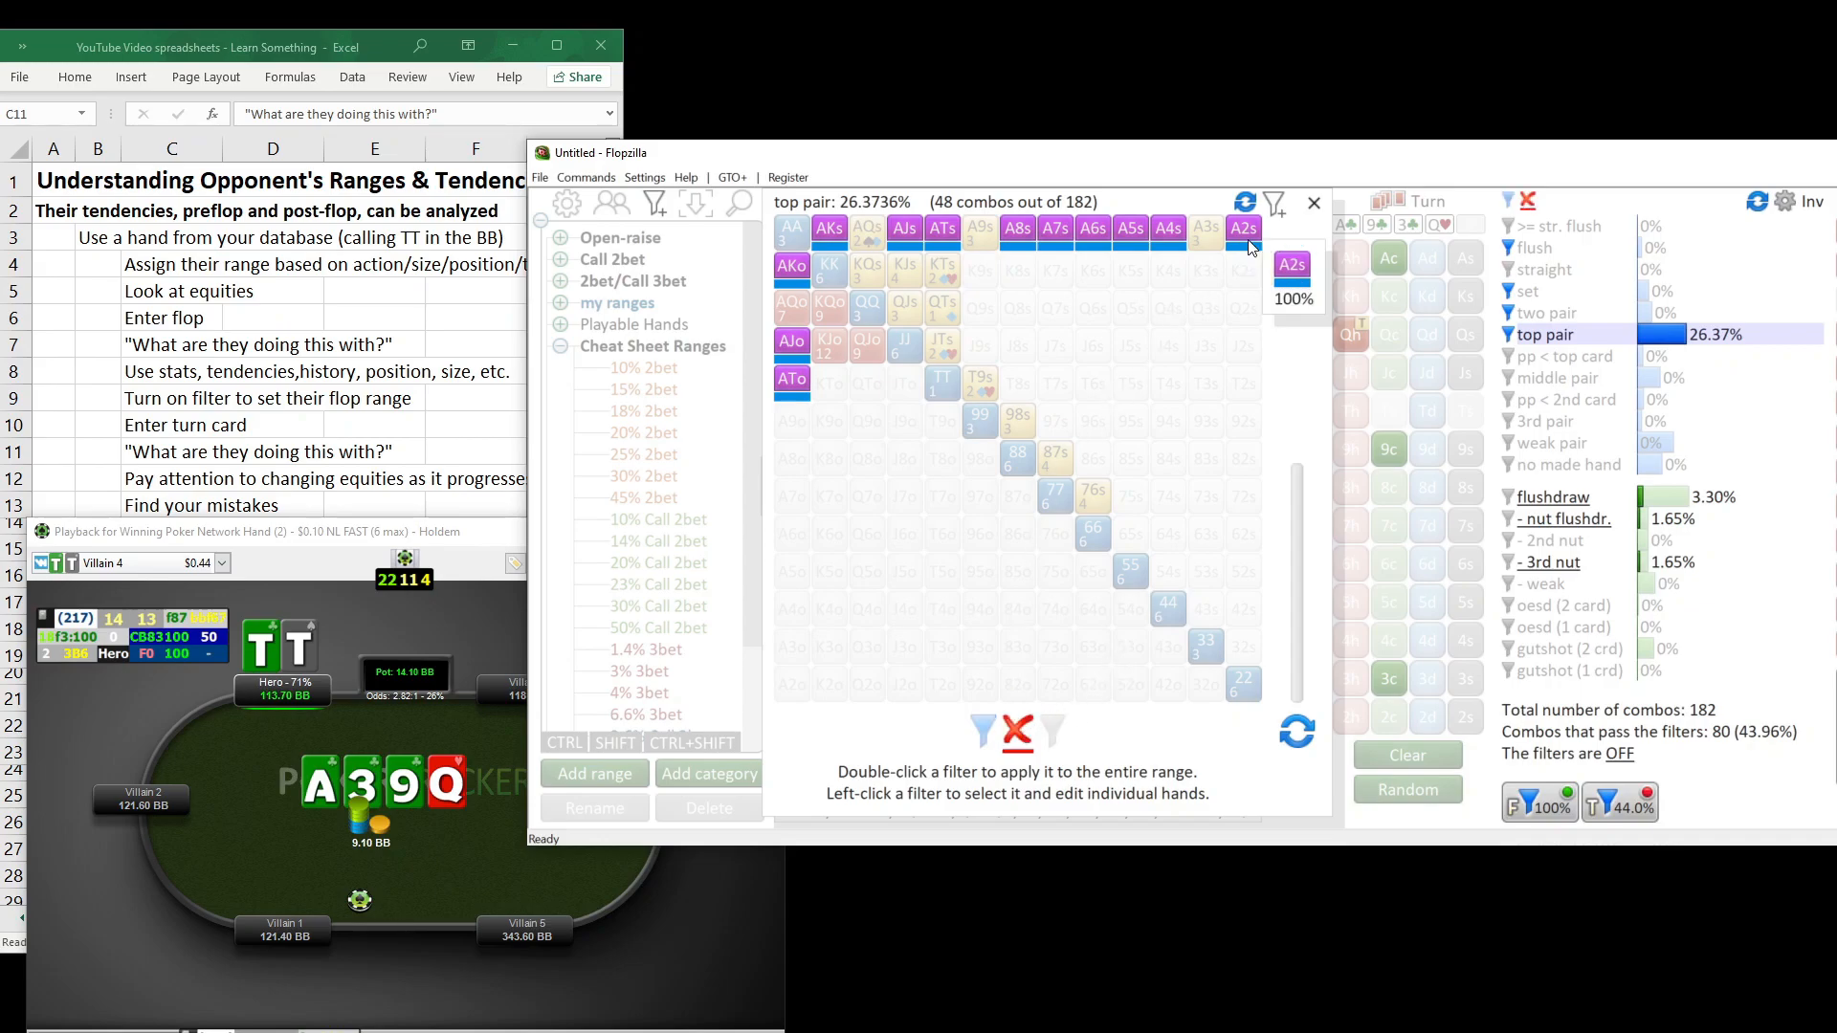
left_click_drag(1244, 231, 1018, 242)
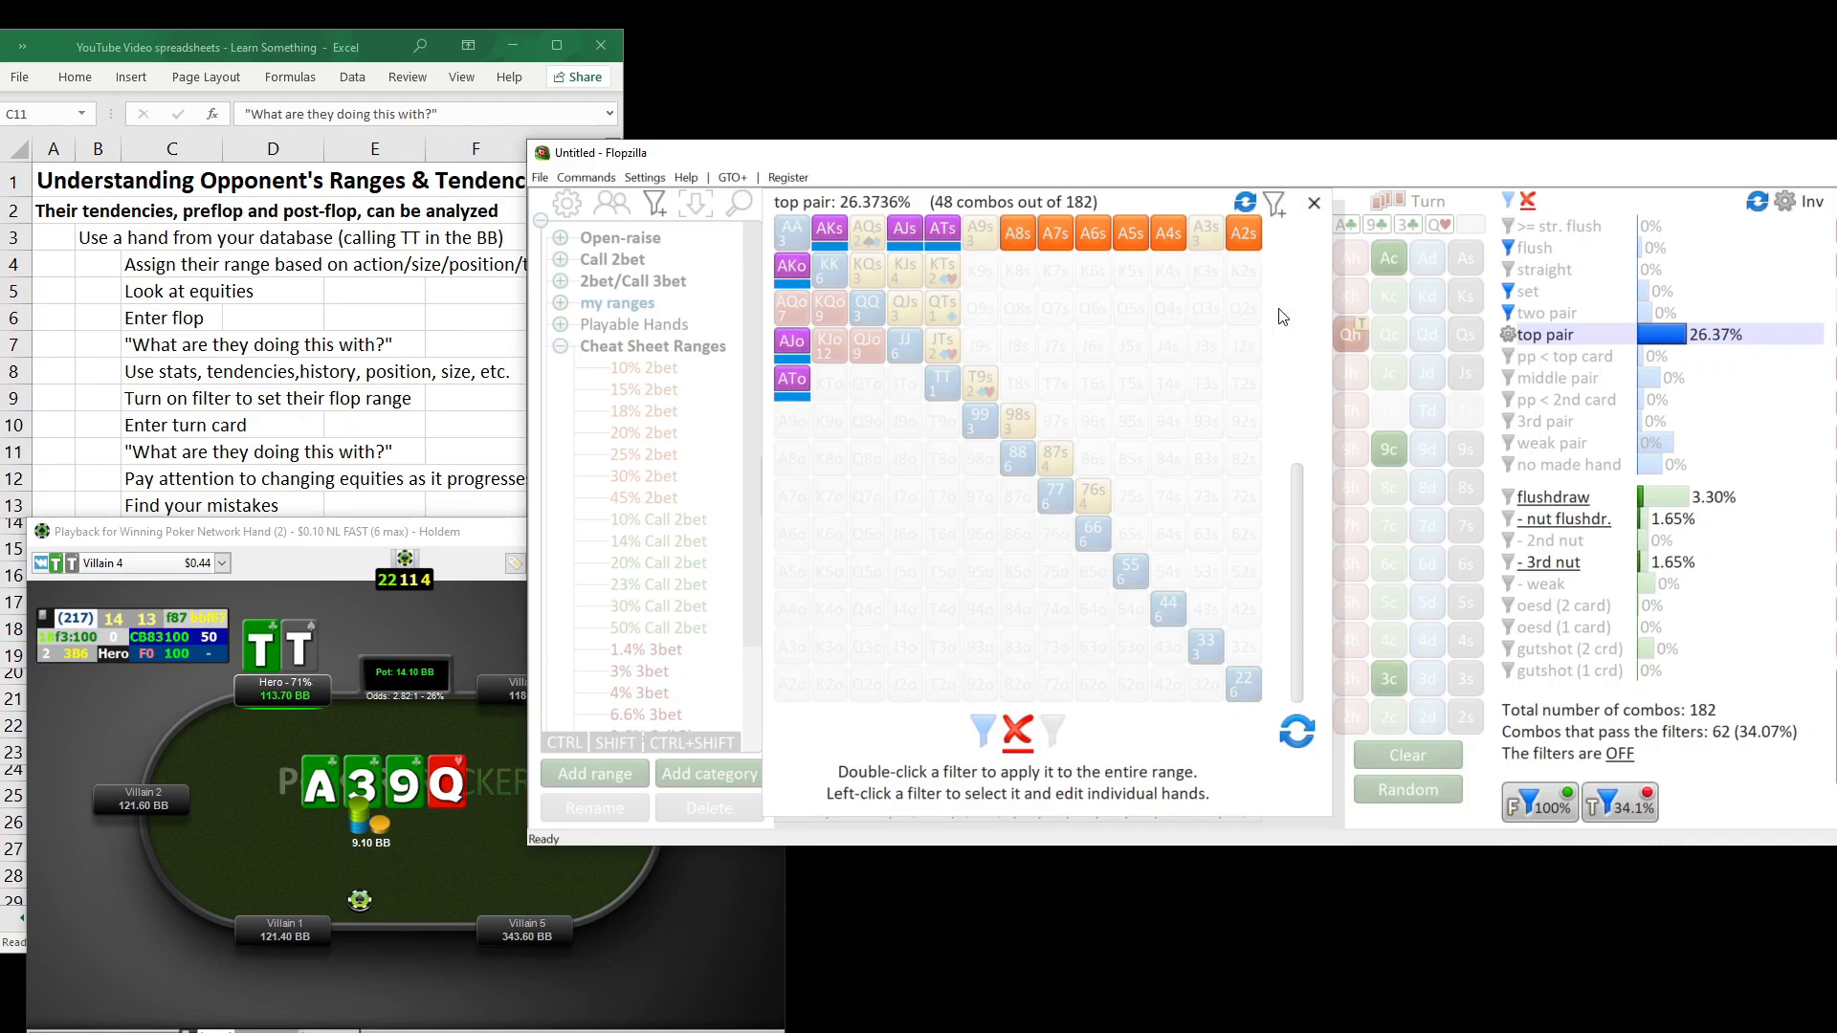
left_click(1316, 205)
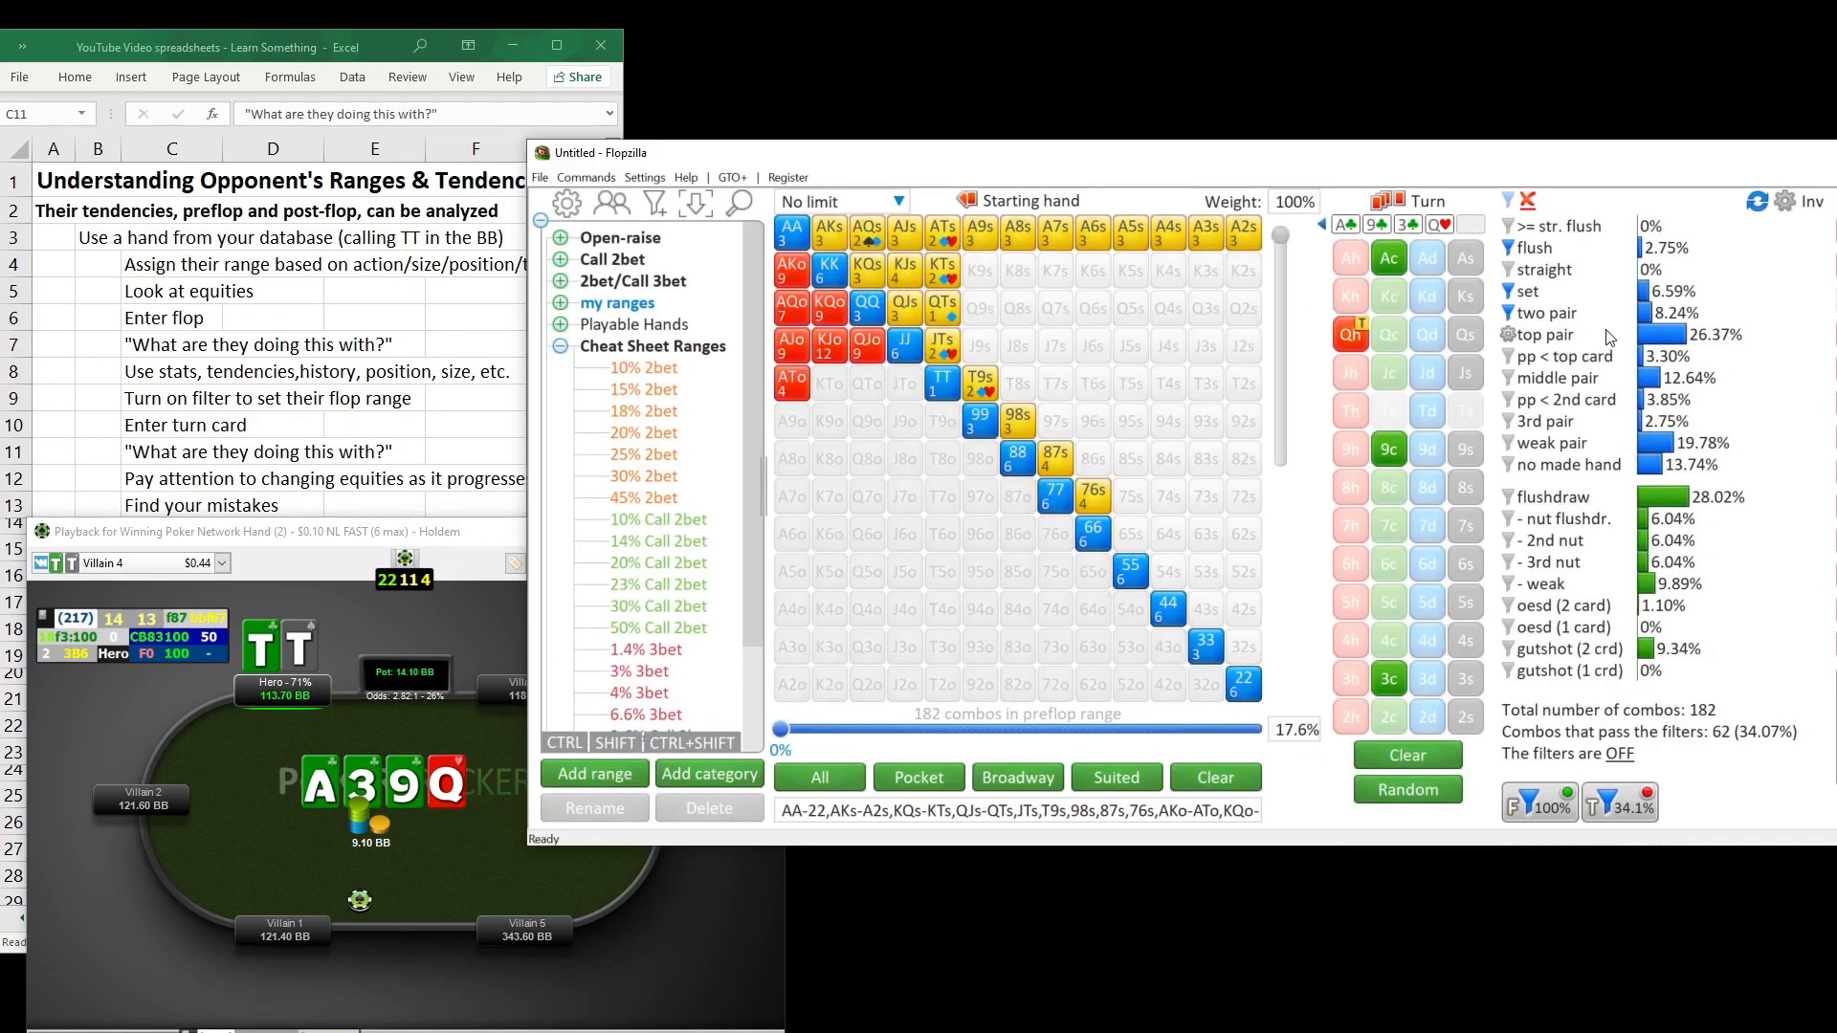
- Add the 2nd nut flush draw category to the turn filter
mouse_move(1667, 359)
mouse_move(1639, 522)
left_click(1508, 521)
mouse_move(1663, 526)
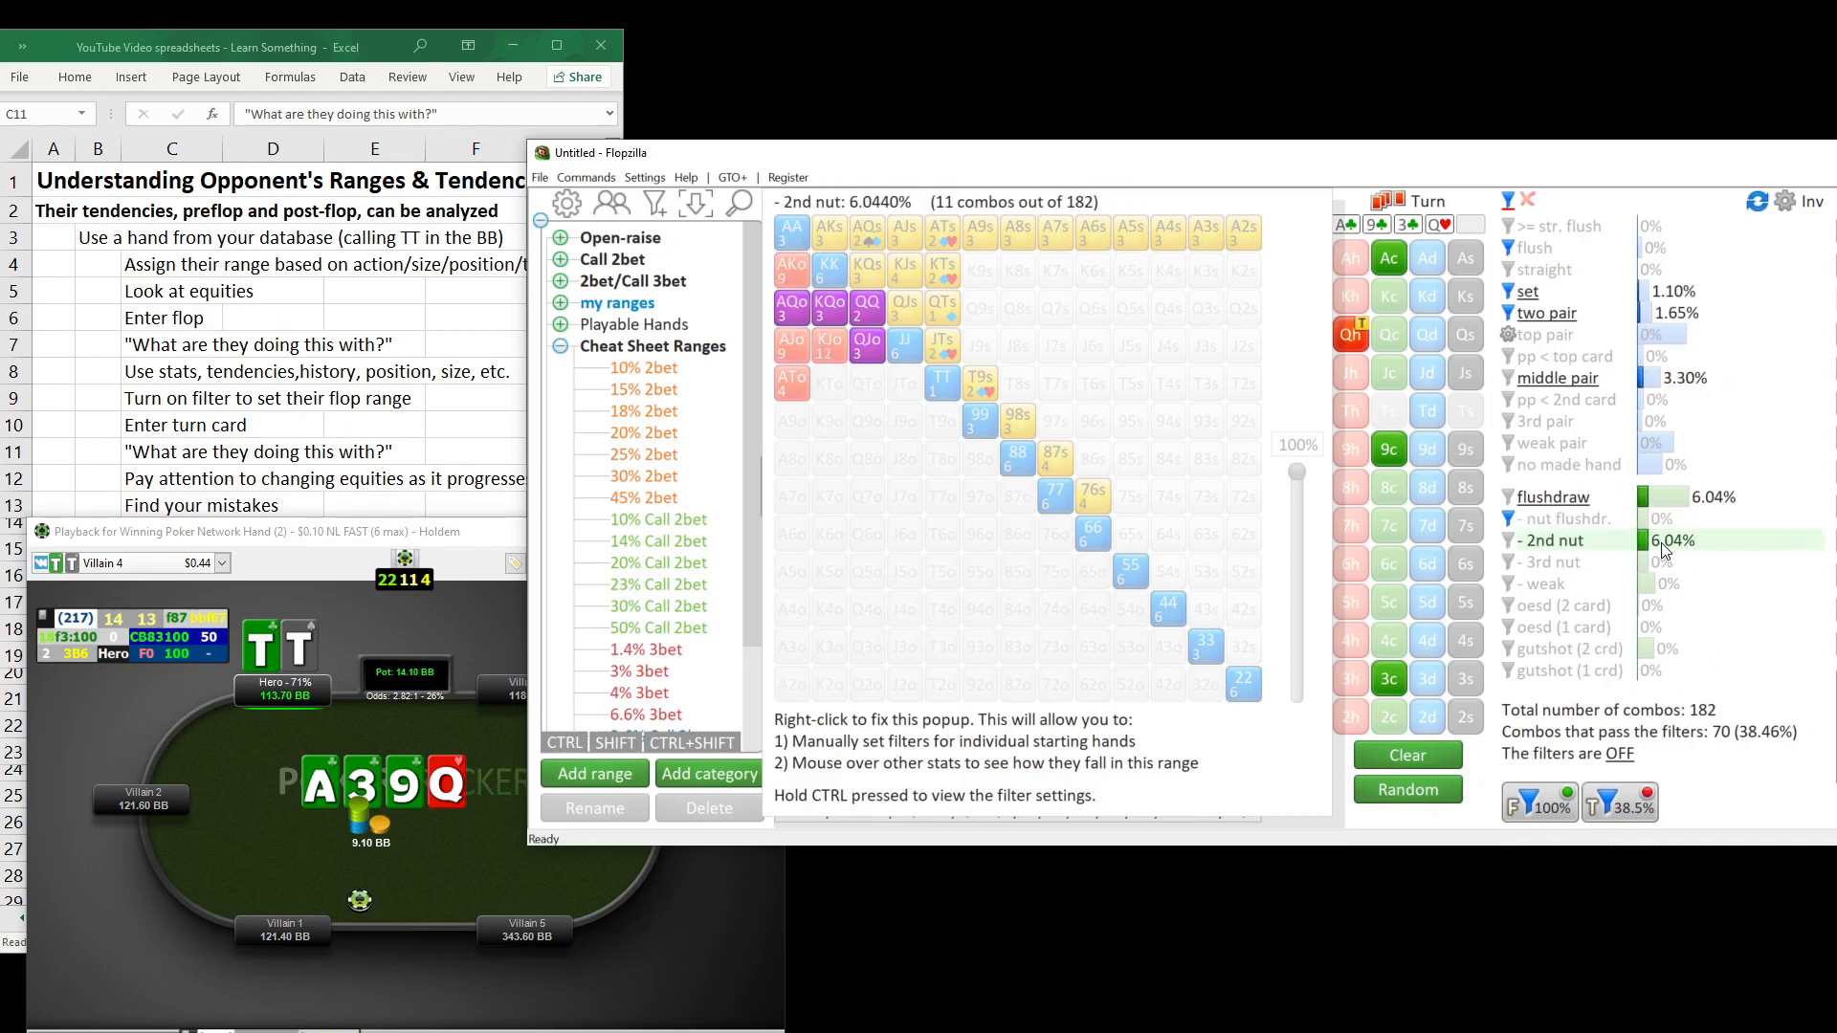
- Include the 2nd nut flush draw in Villain 4's turn betting filter and check the hand replayer's HUD
left_click(1552, 543)
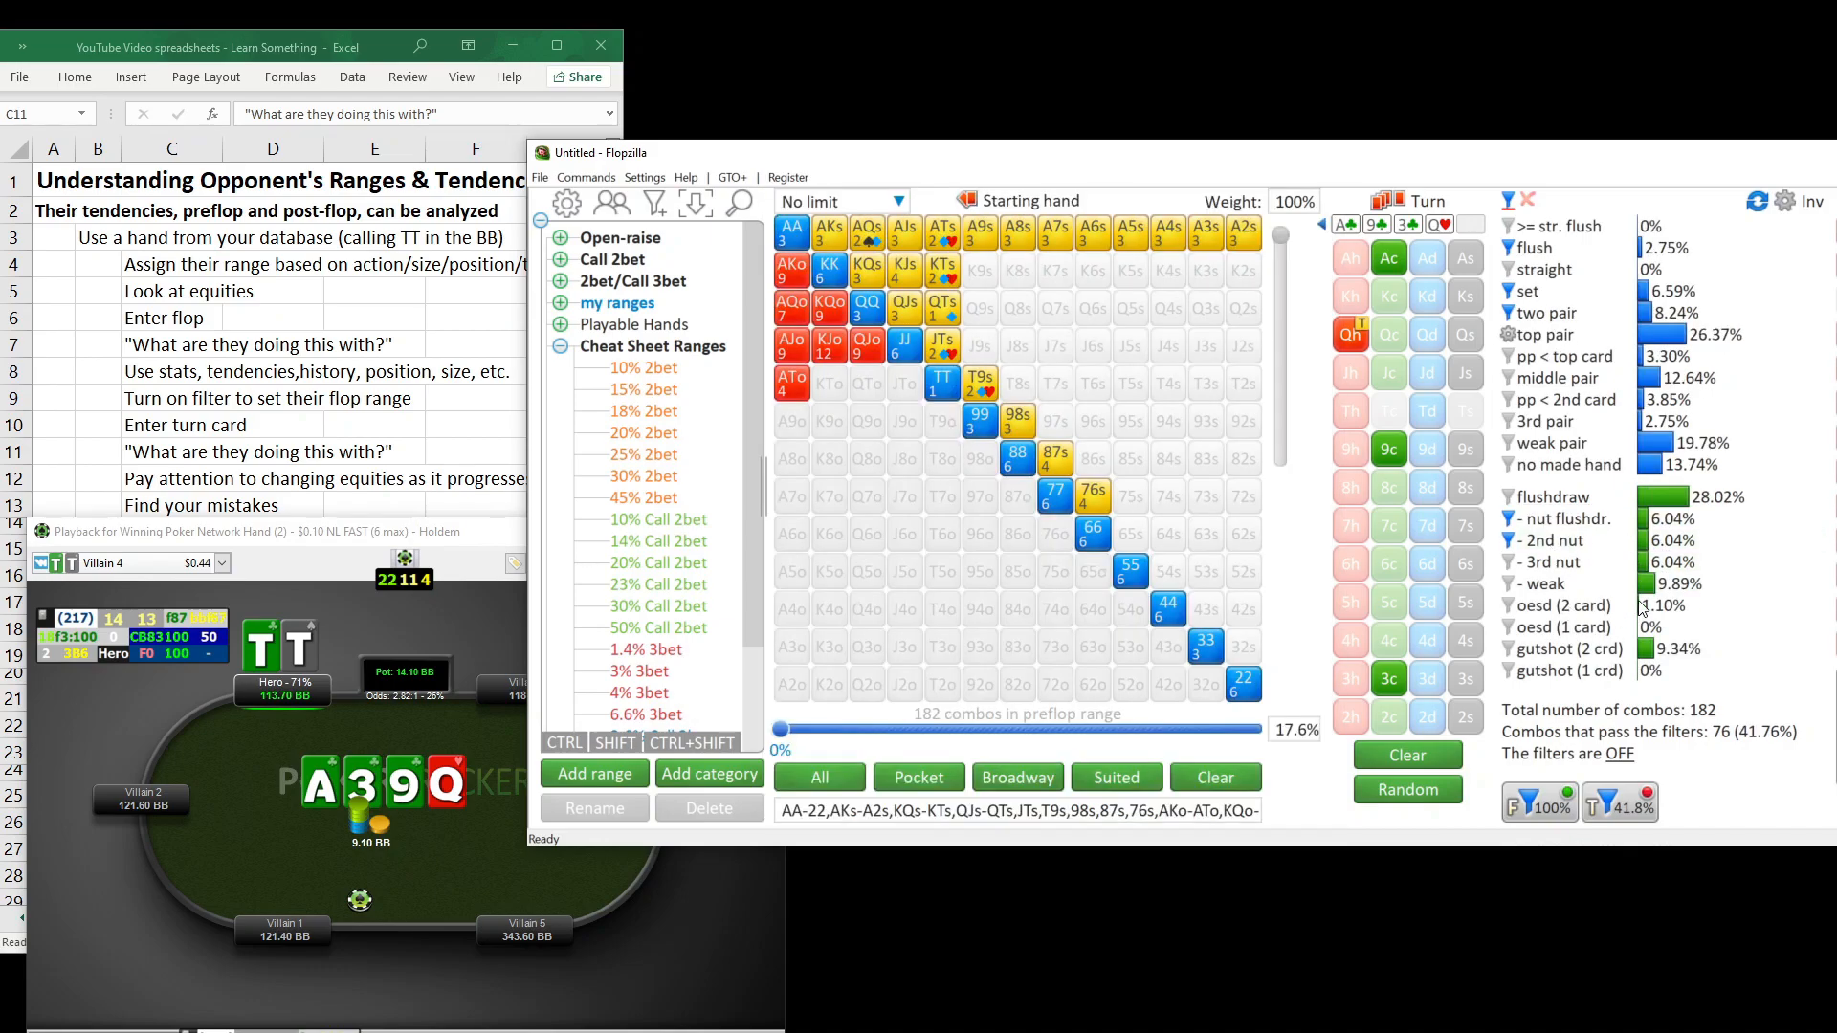
mouse_move(1663, 610)
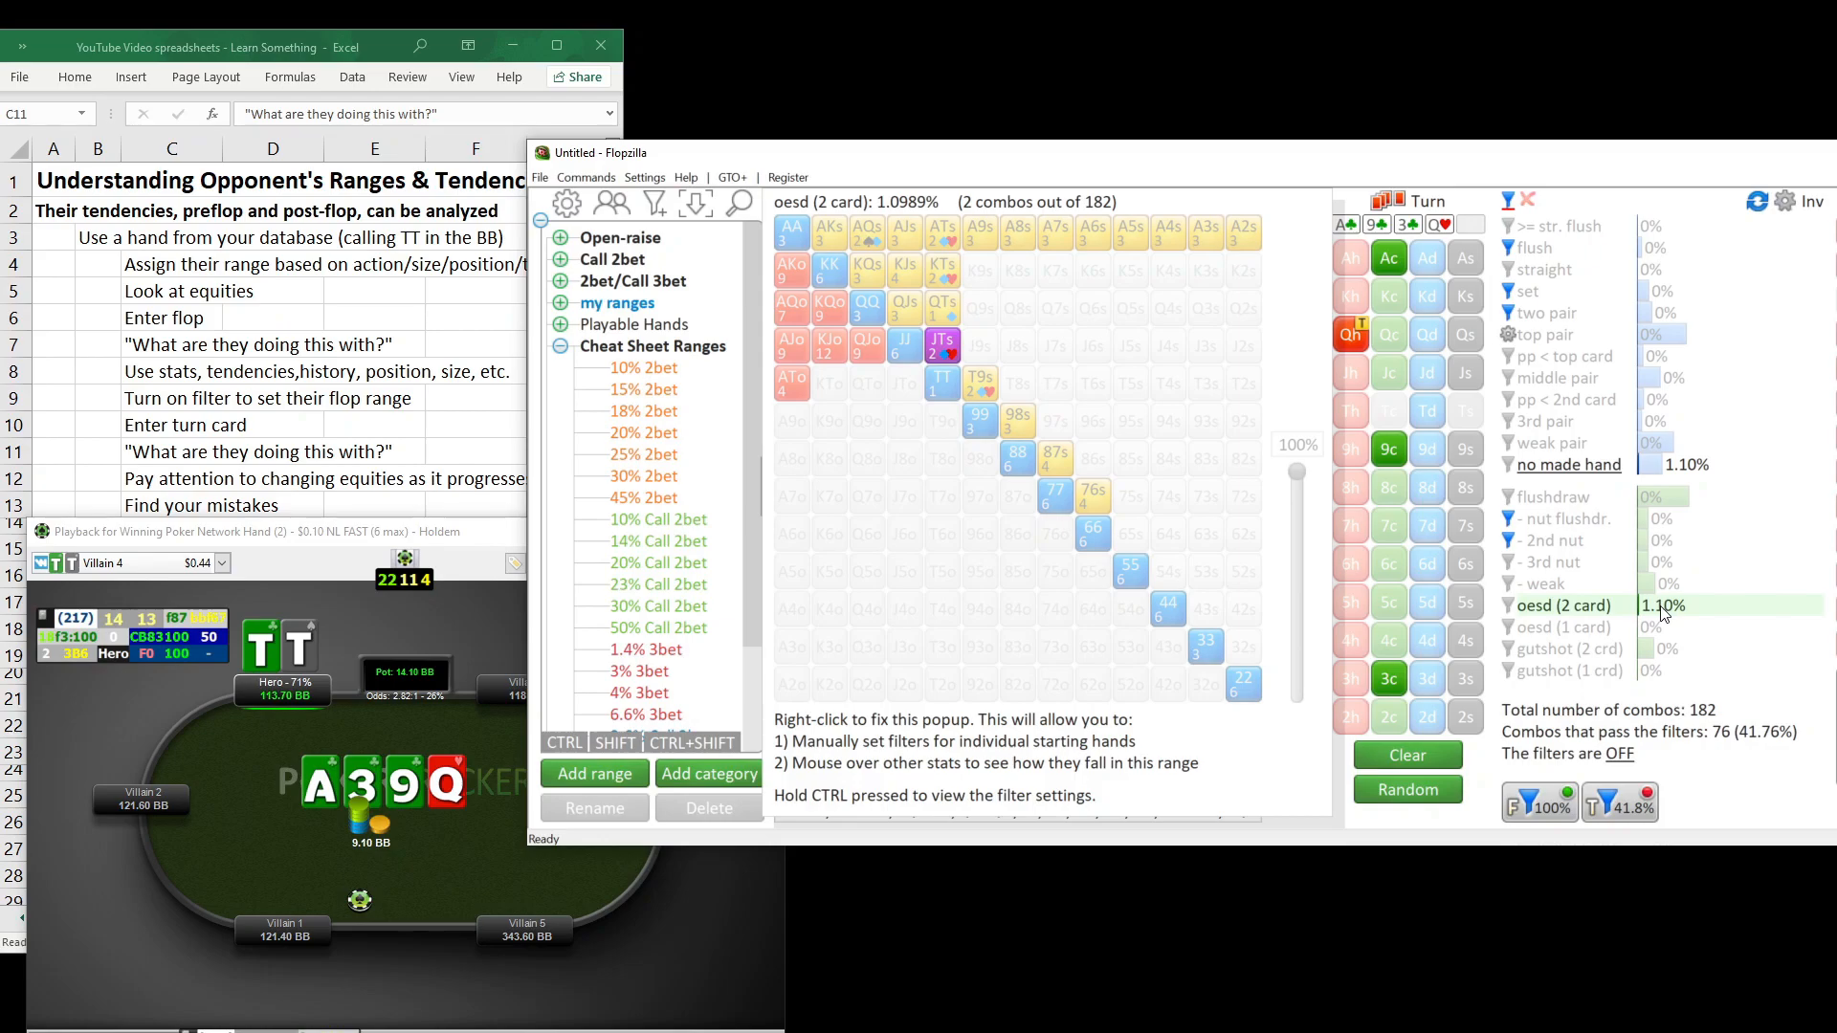
left_click(667, 746)
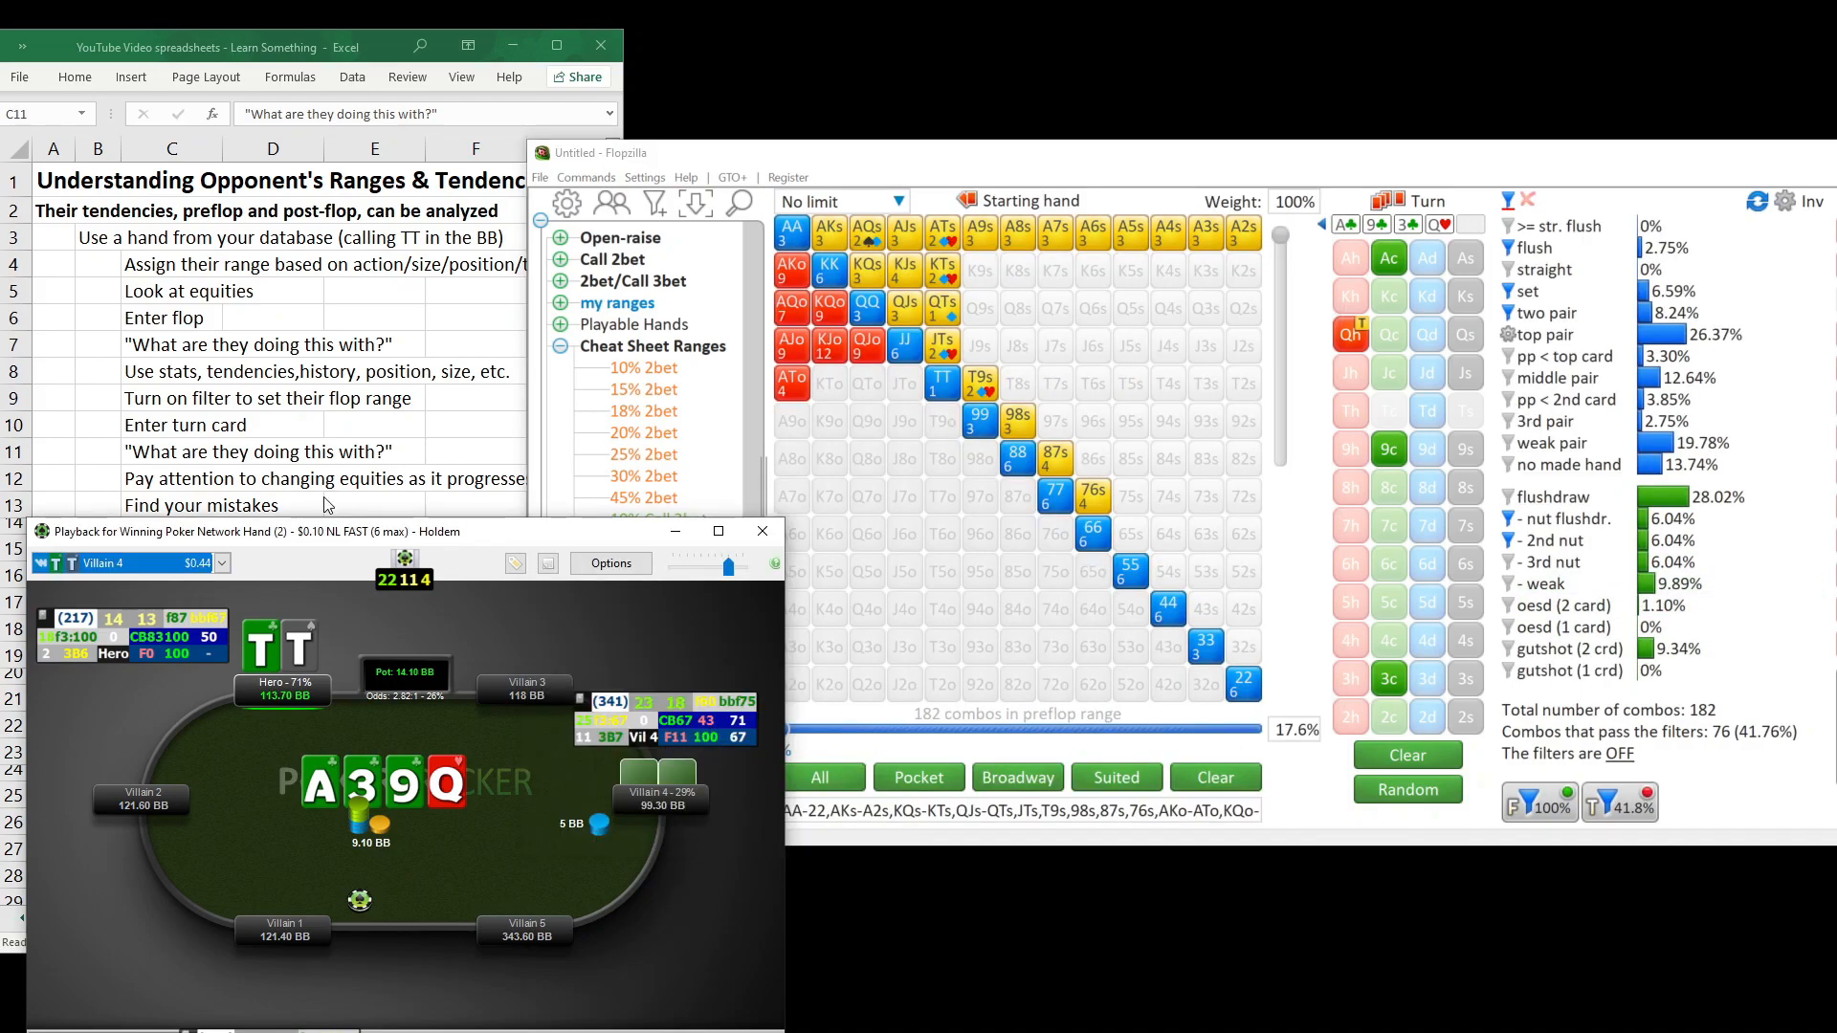
left_click(271, 449)
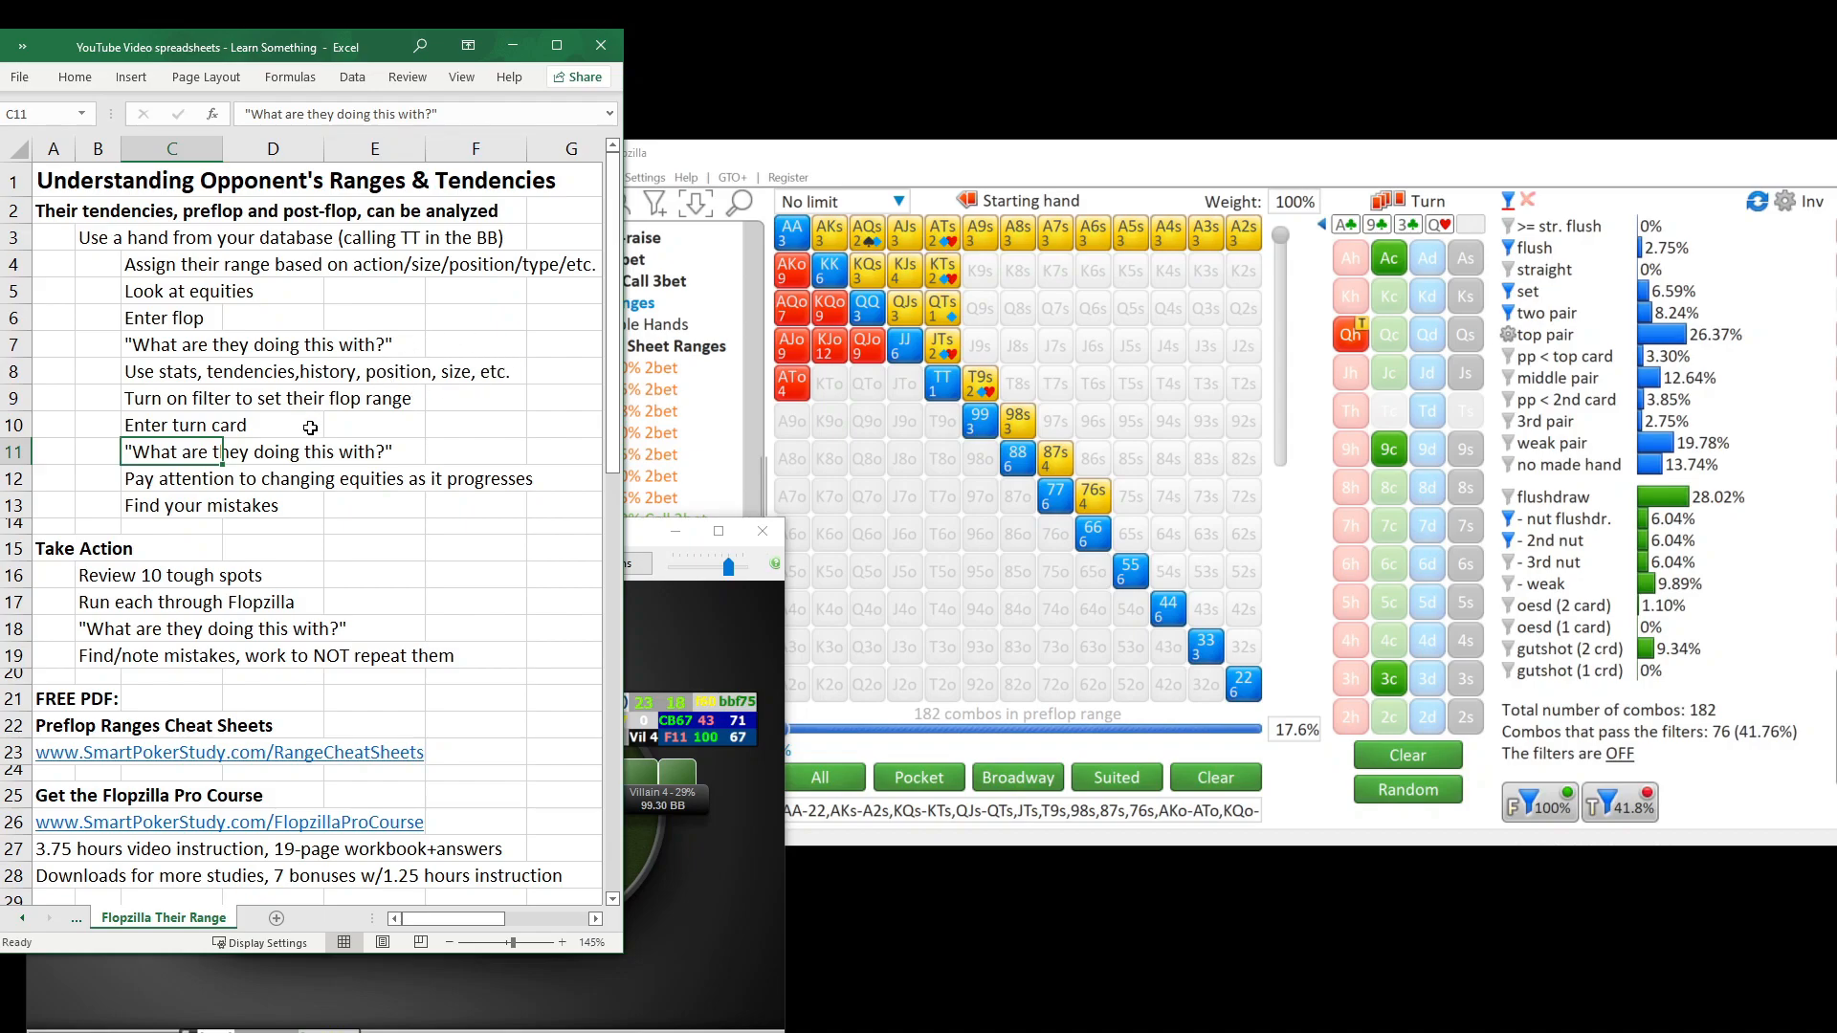
left_click(666, 649)
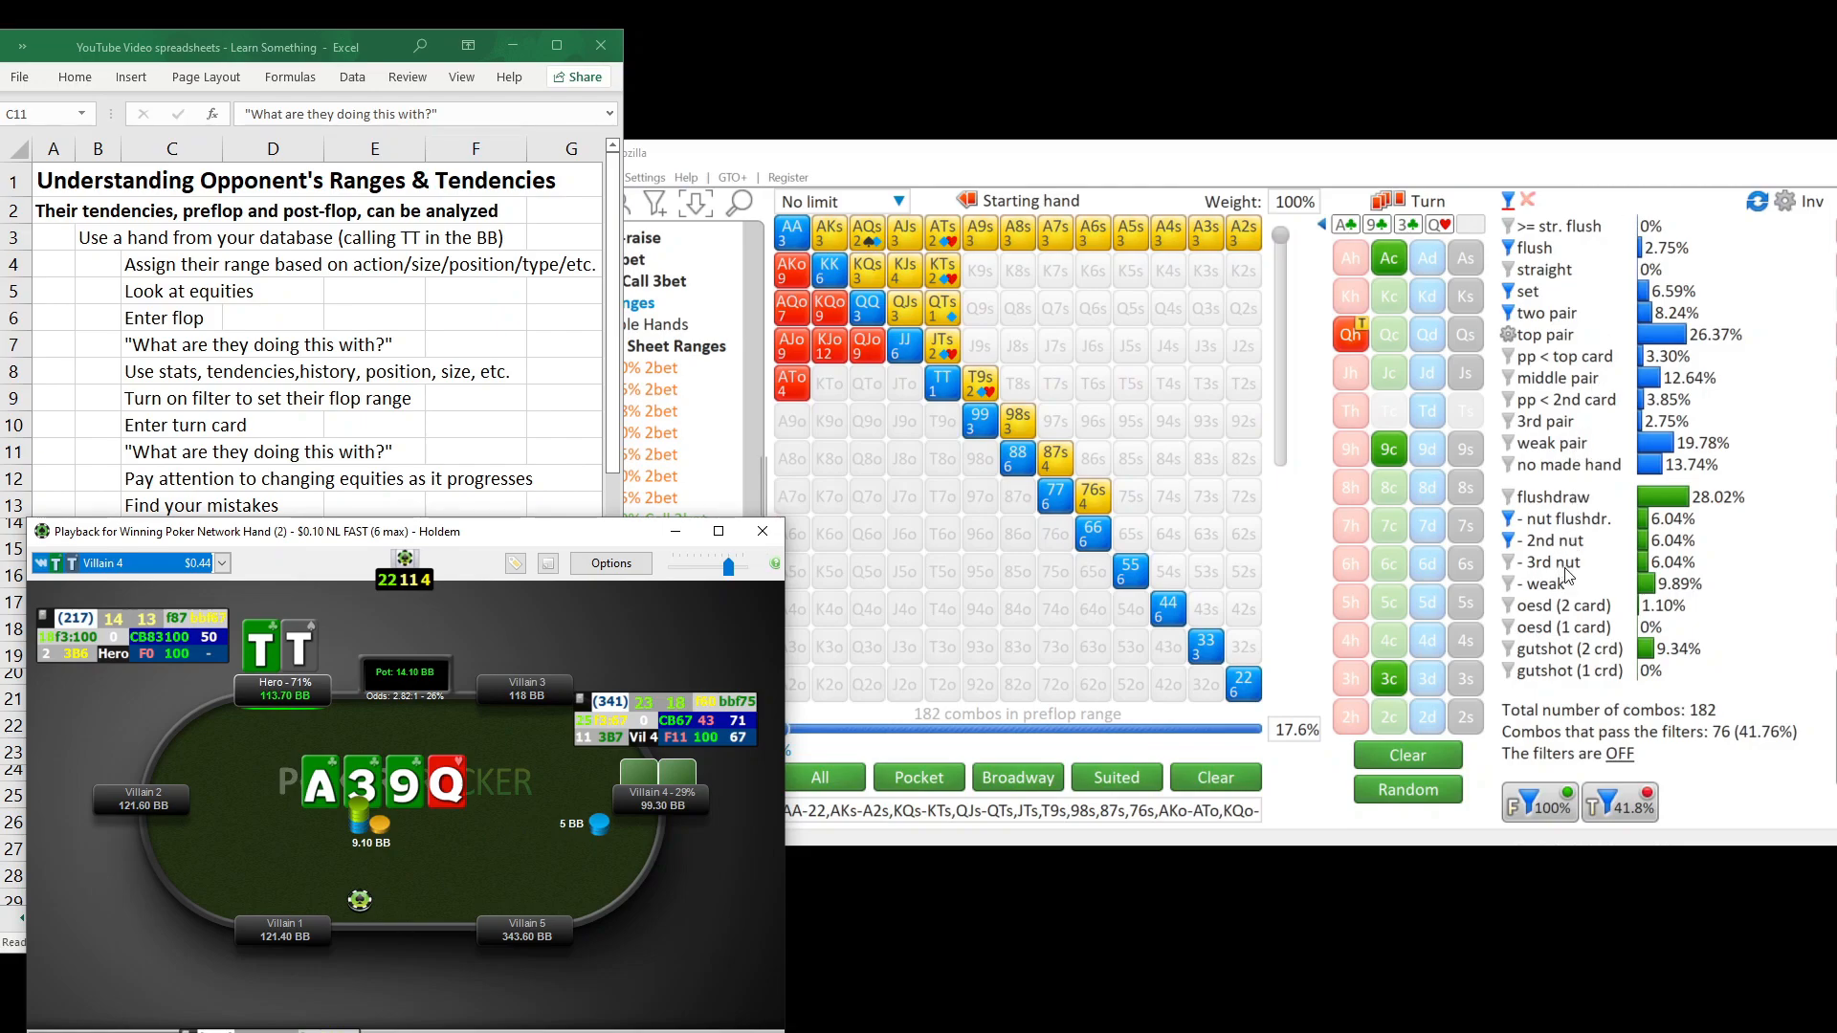
- Add the 3rd nut flush draw to the turn filter and switch the filters on
mouse_move(1646, 571)
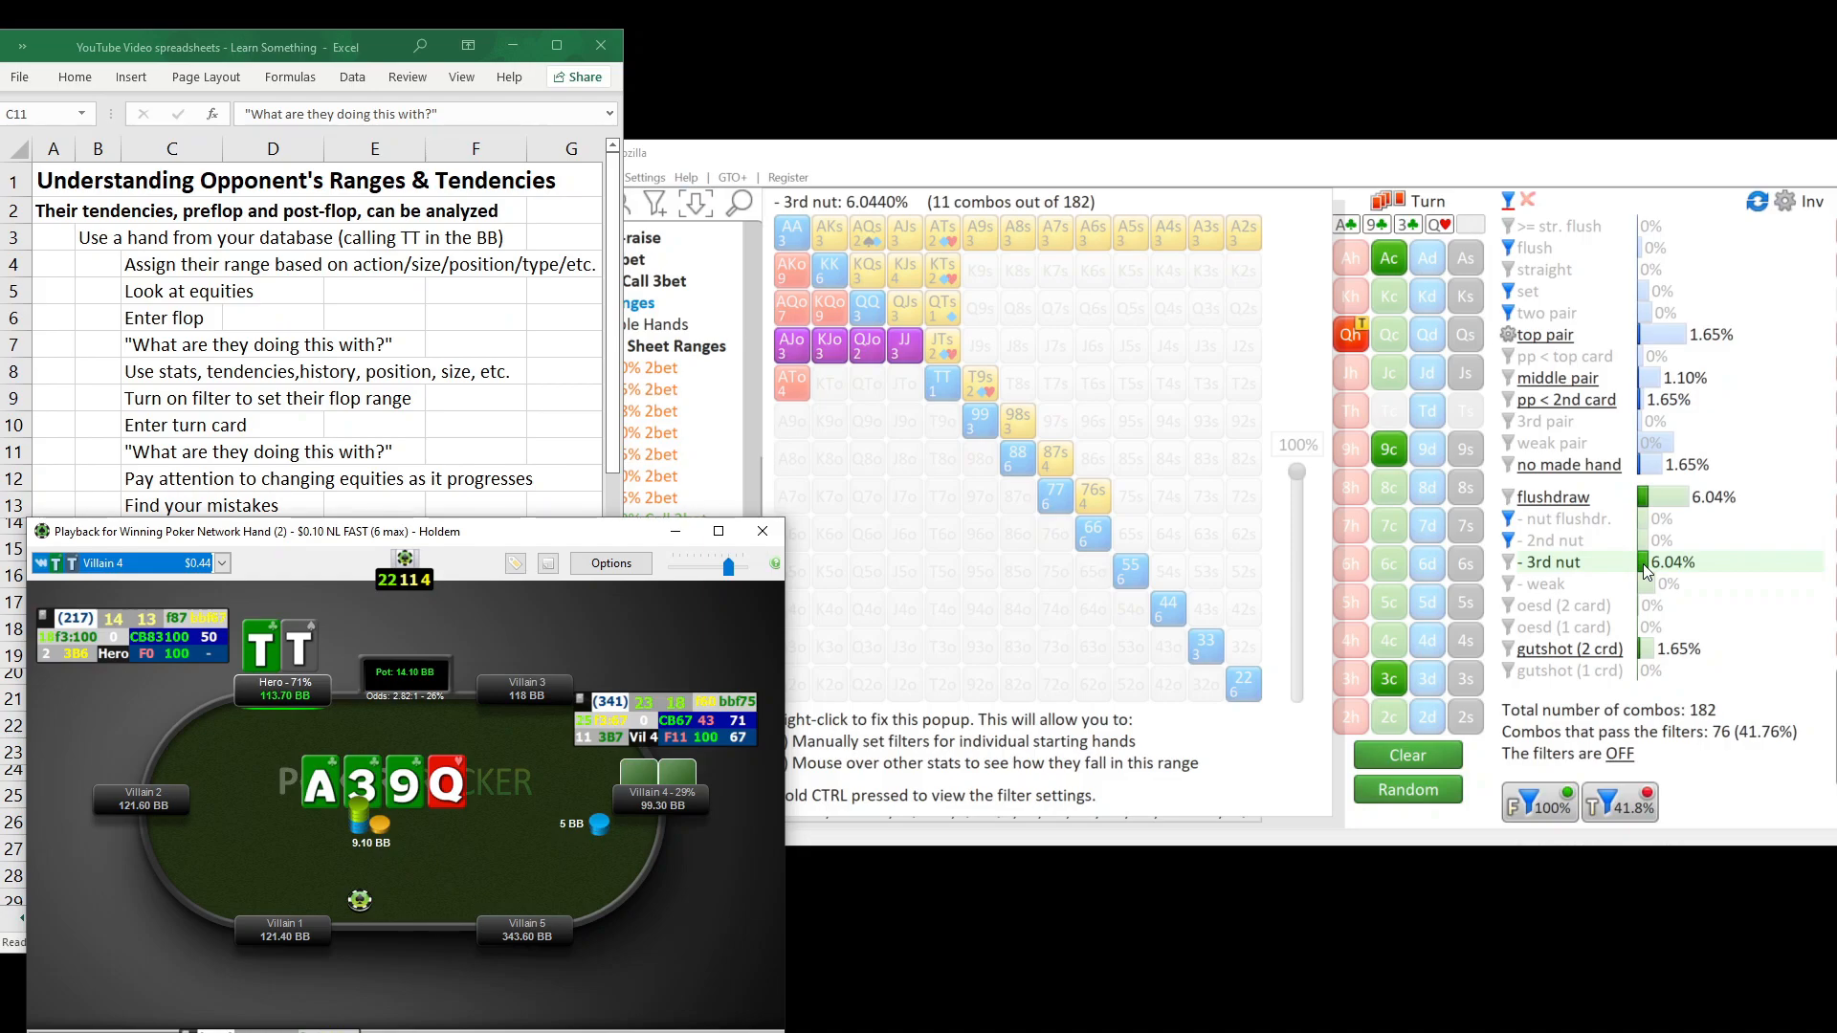
left_click(1512, 572)
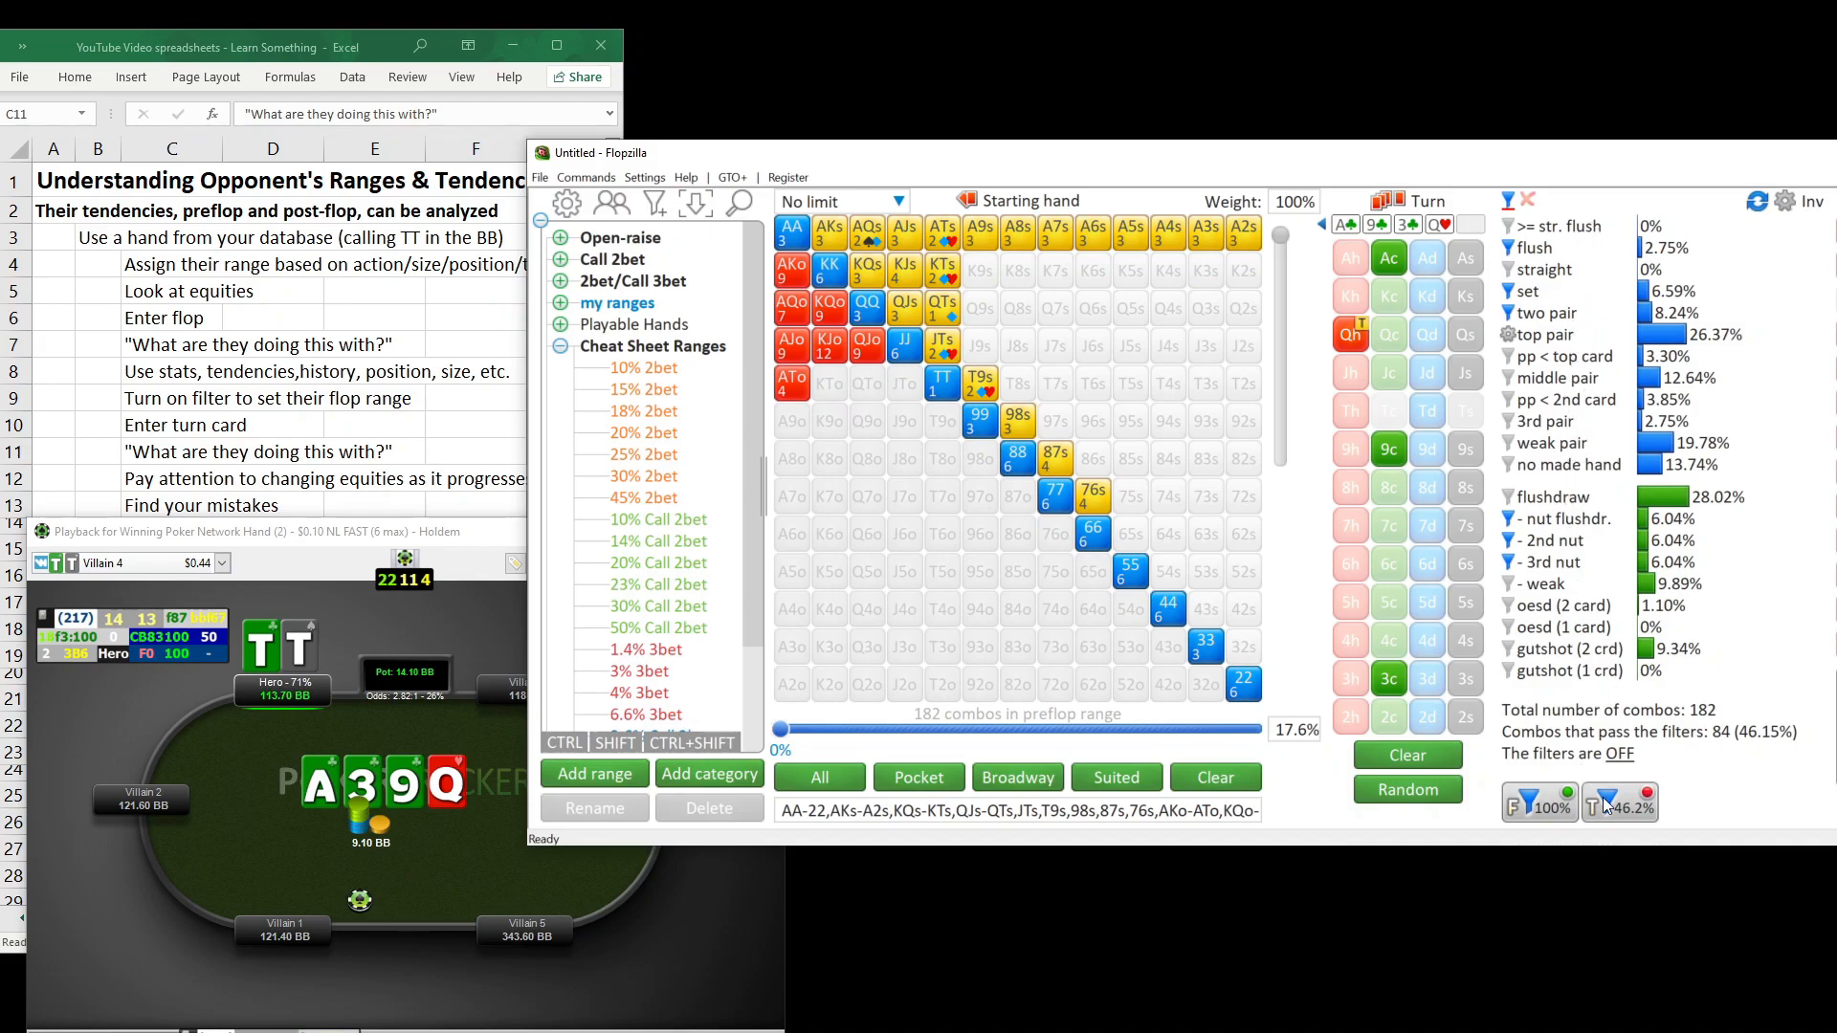
left_click(531, 904)
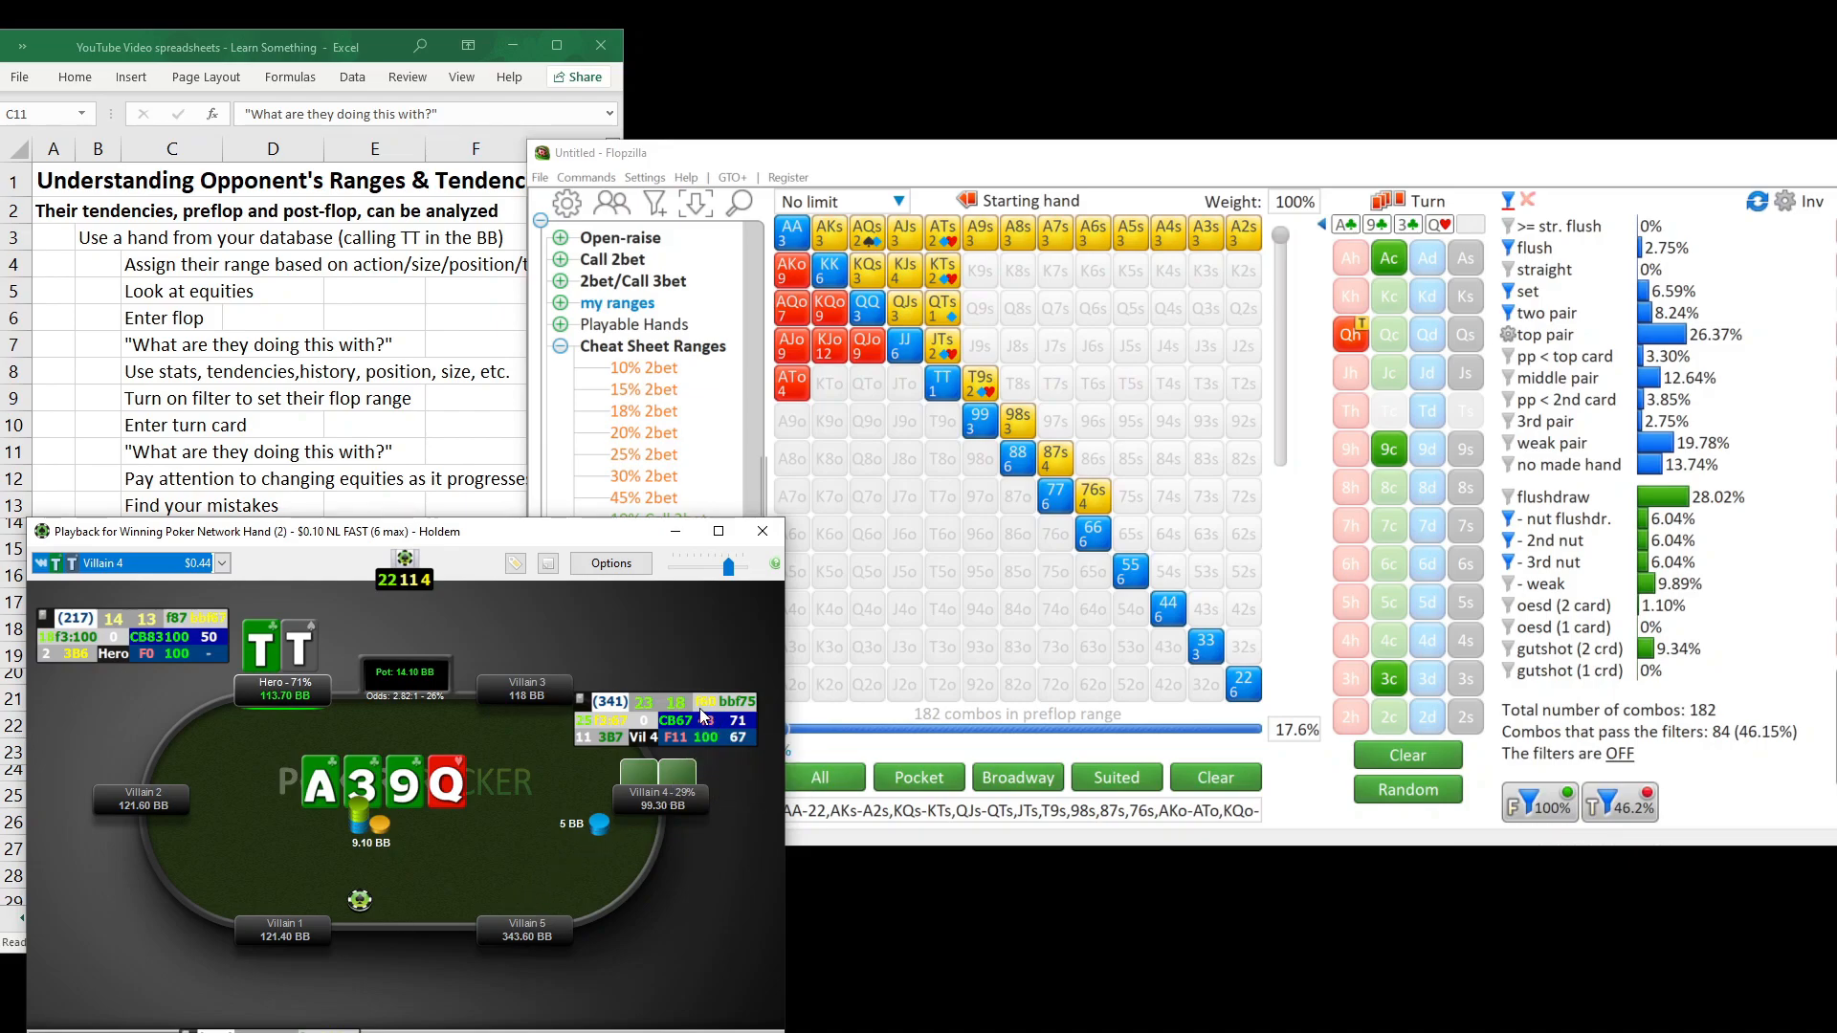
mouse_move(708, 733)
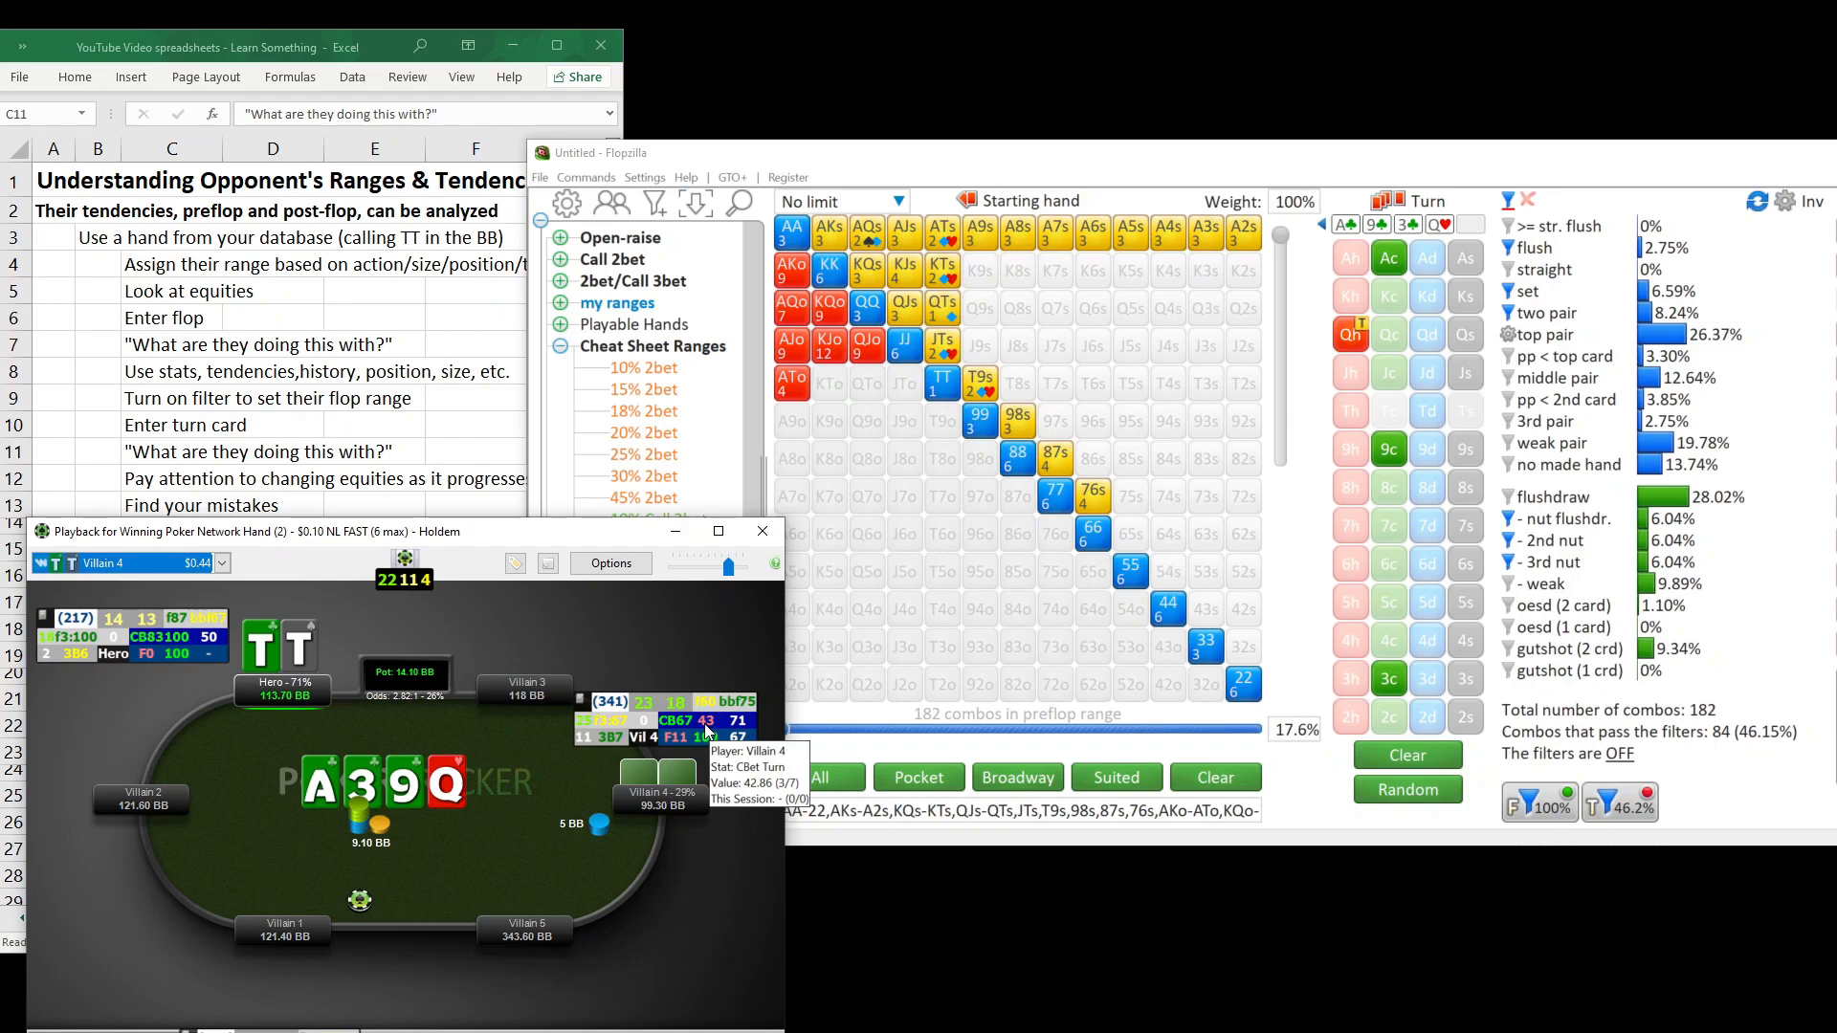
left_click(1627, 810)
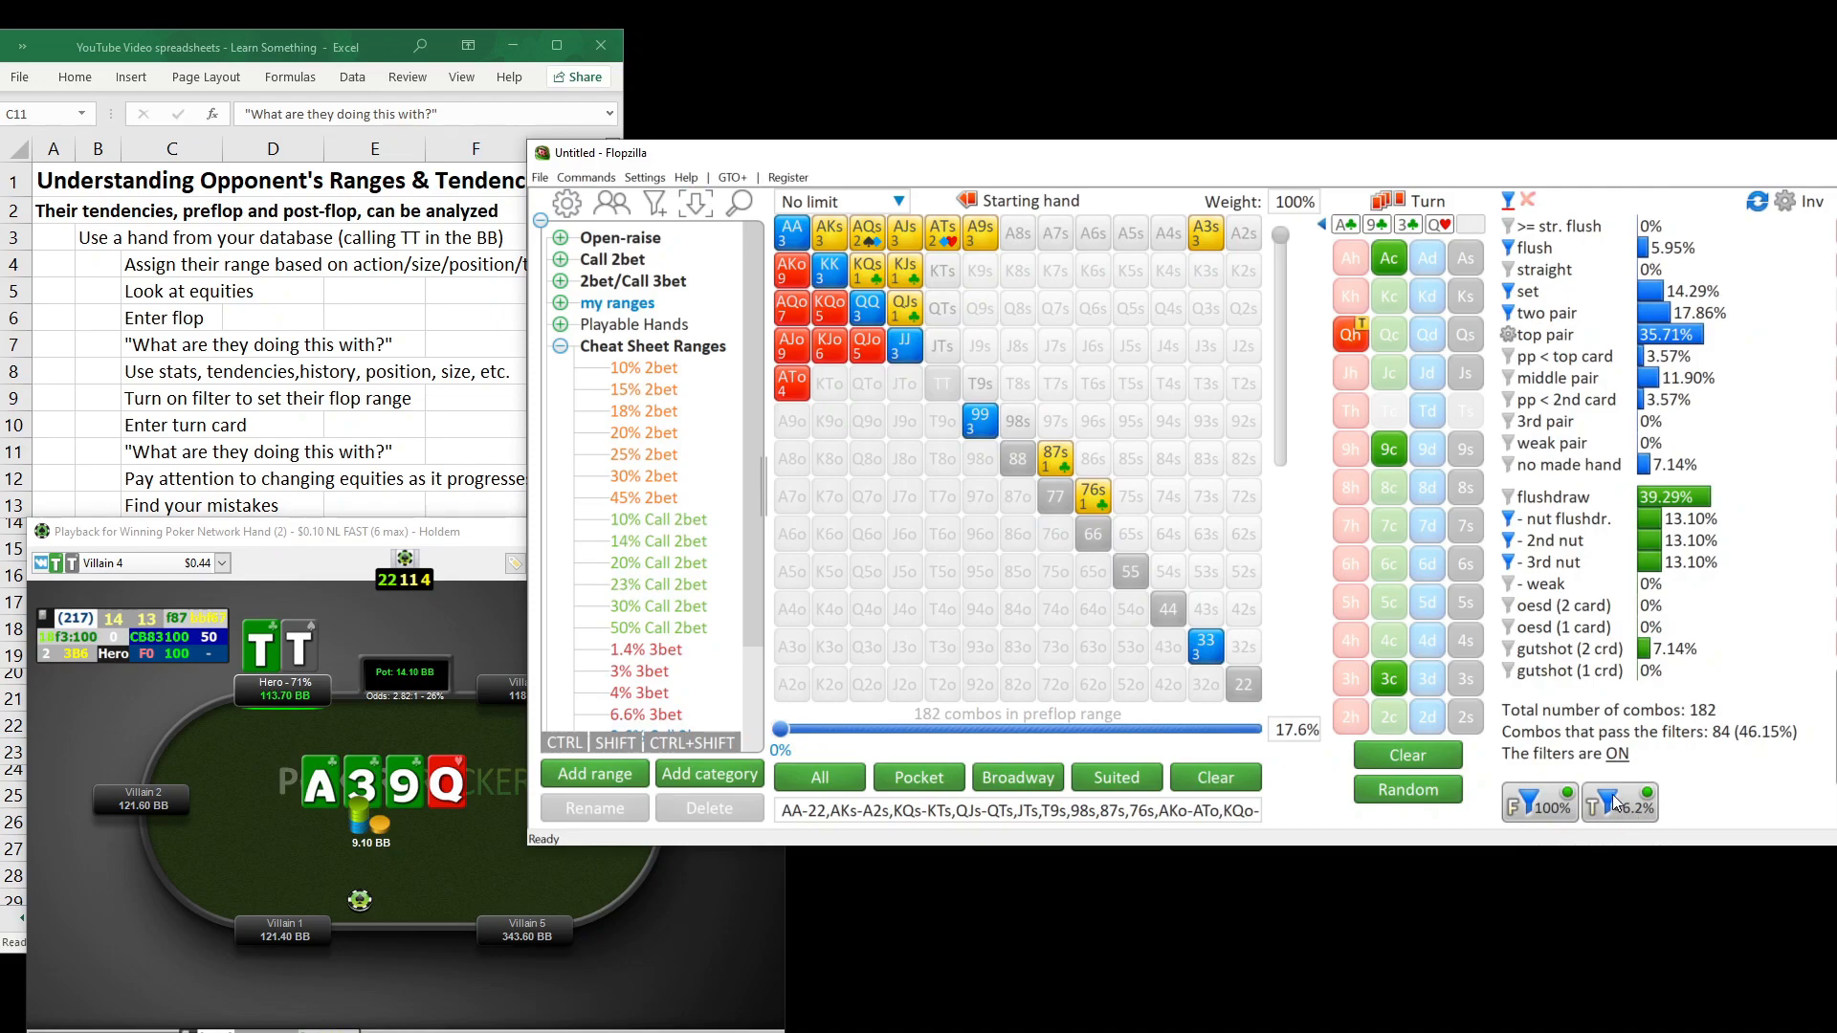
- Check Hero's equity against Villain 4's filtered turn betting range
left_click(458, 850)
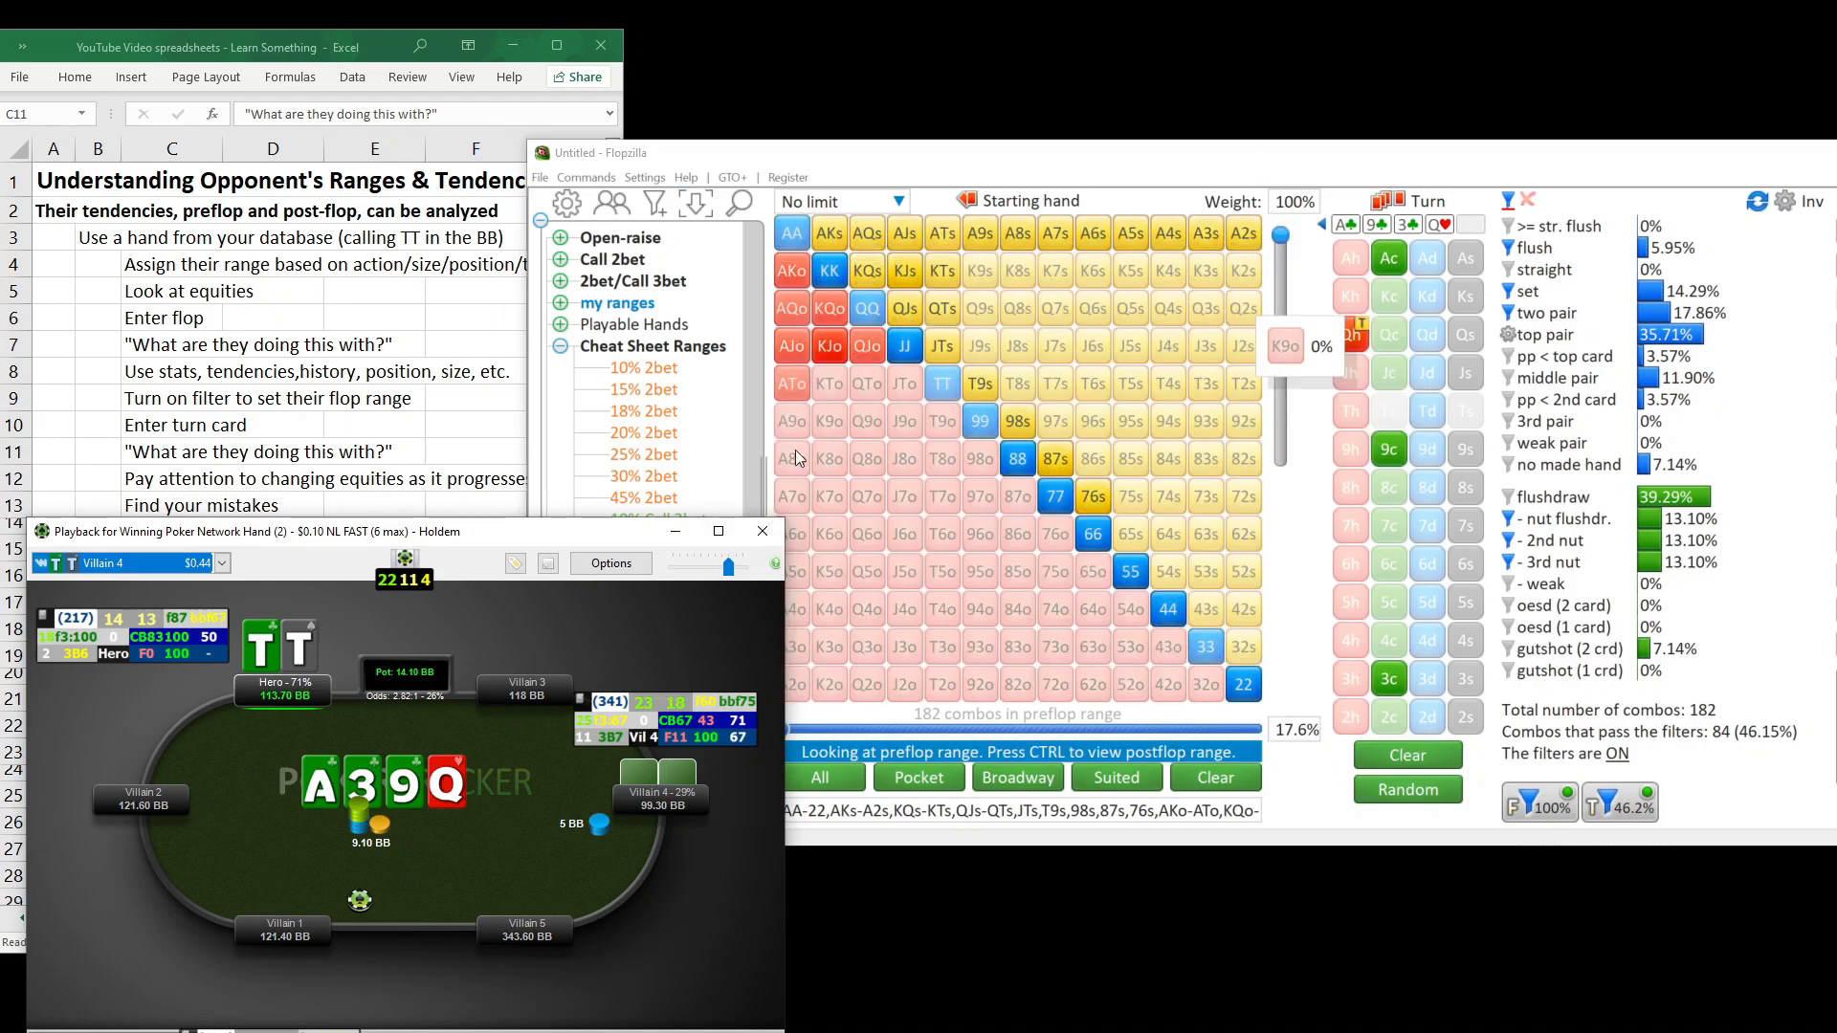
left_click_drag(1225, 172, 924, 179)
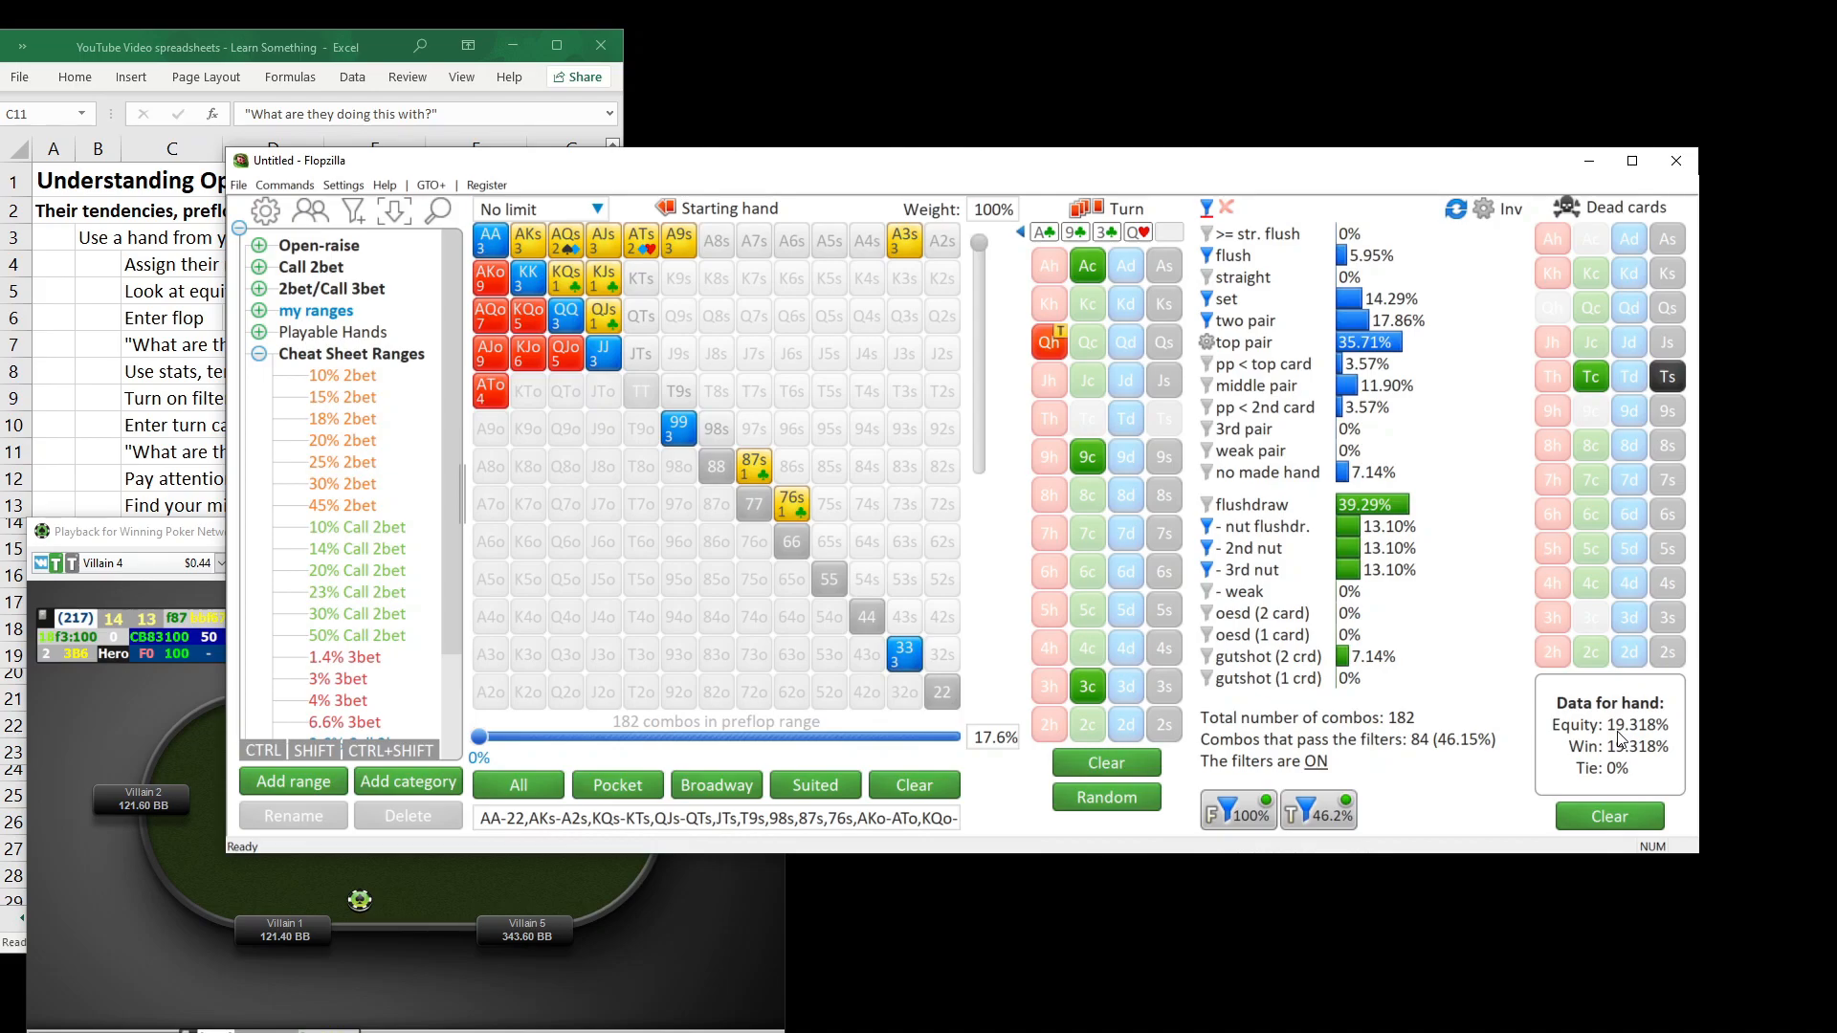
left_click(595, 914)
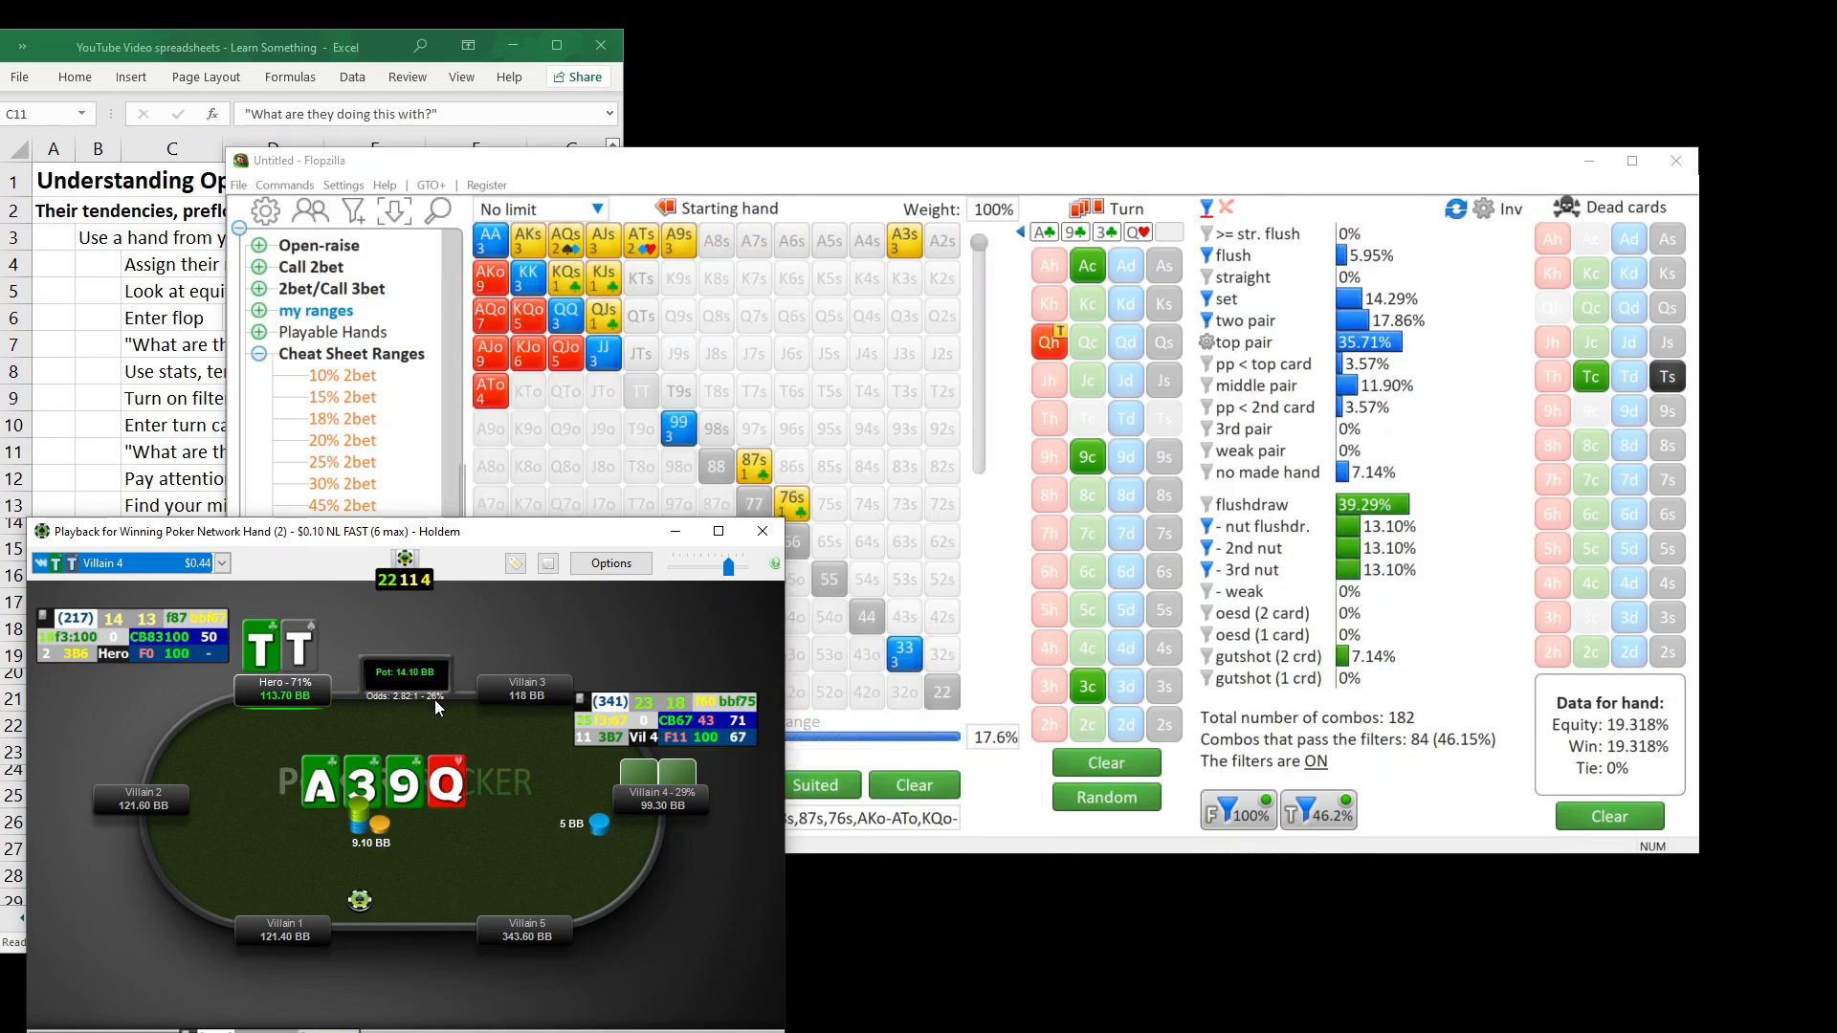
left_click_drag(547, 172, 950, 165)
left_click(549, 801)
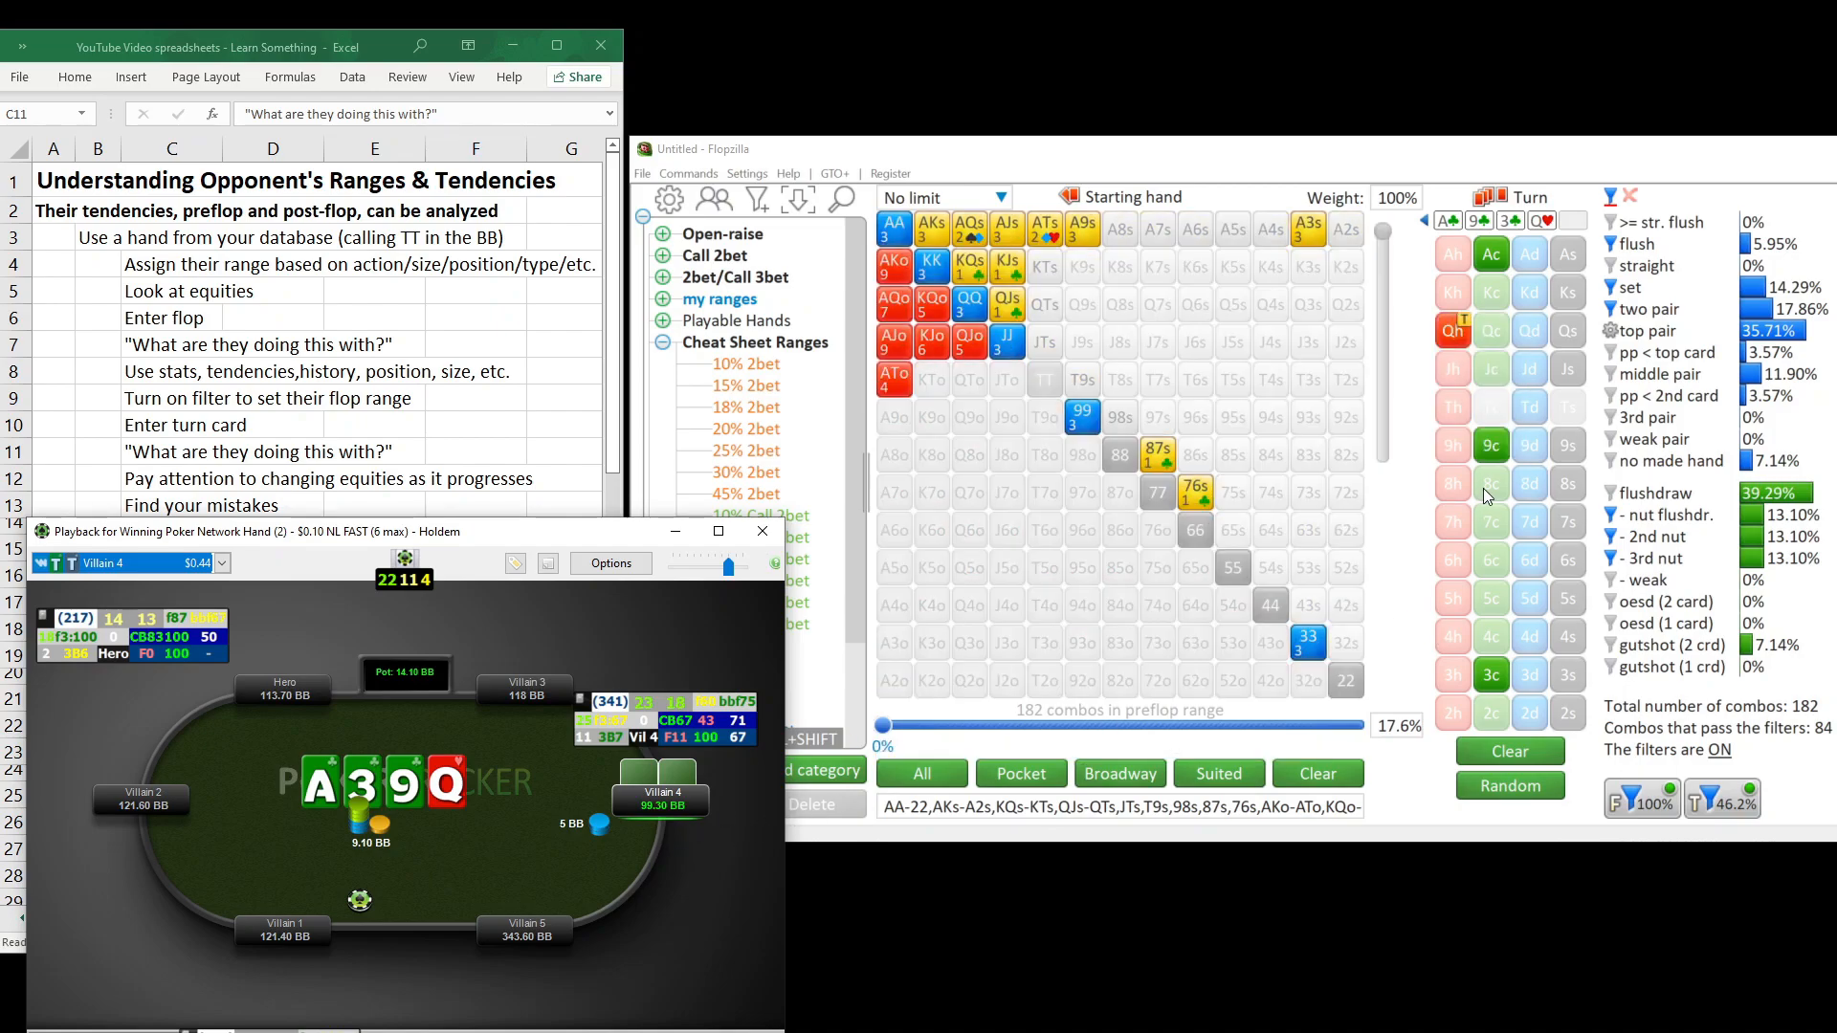
- Review the remaining checklist and Take Action items on the spreadsheet
left_click(203, 456)
left_click(167, 484)
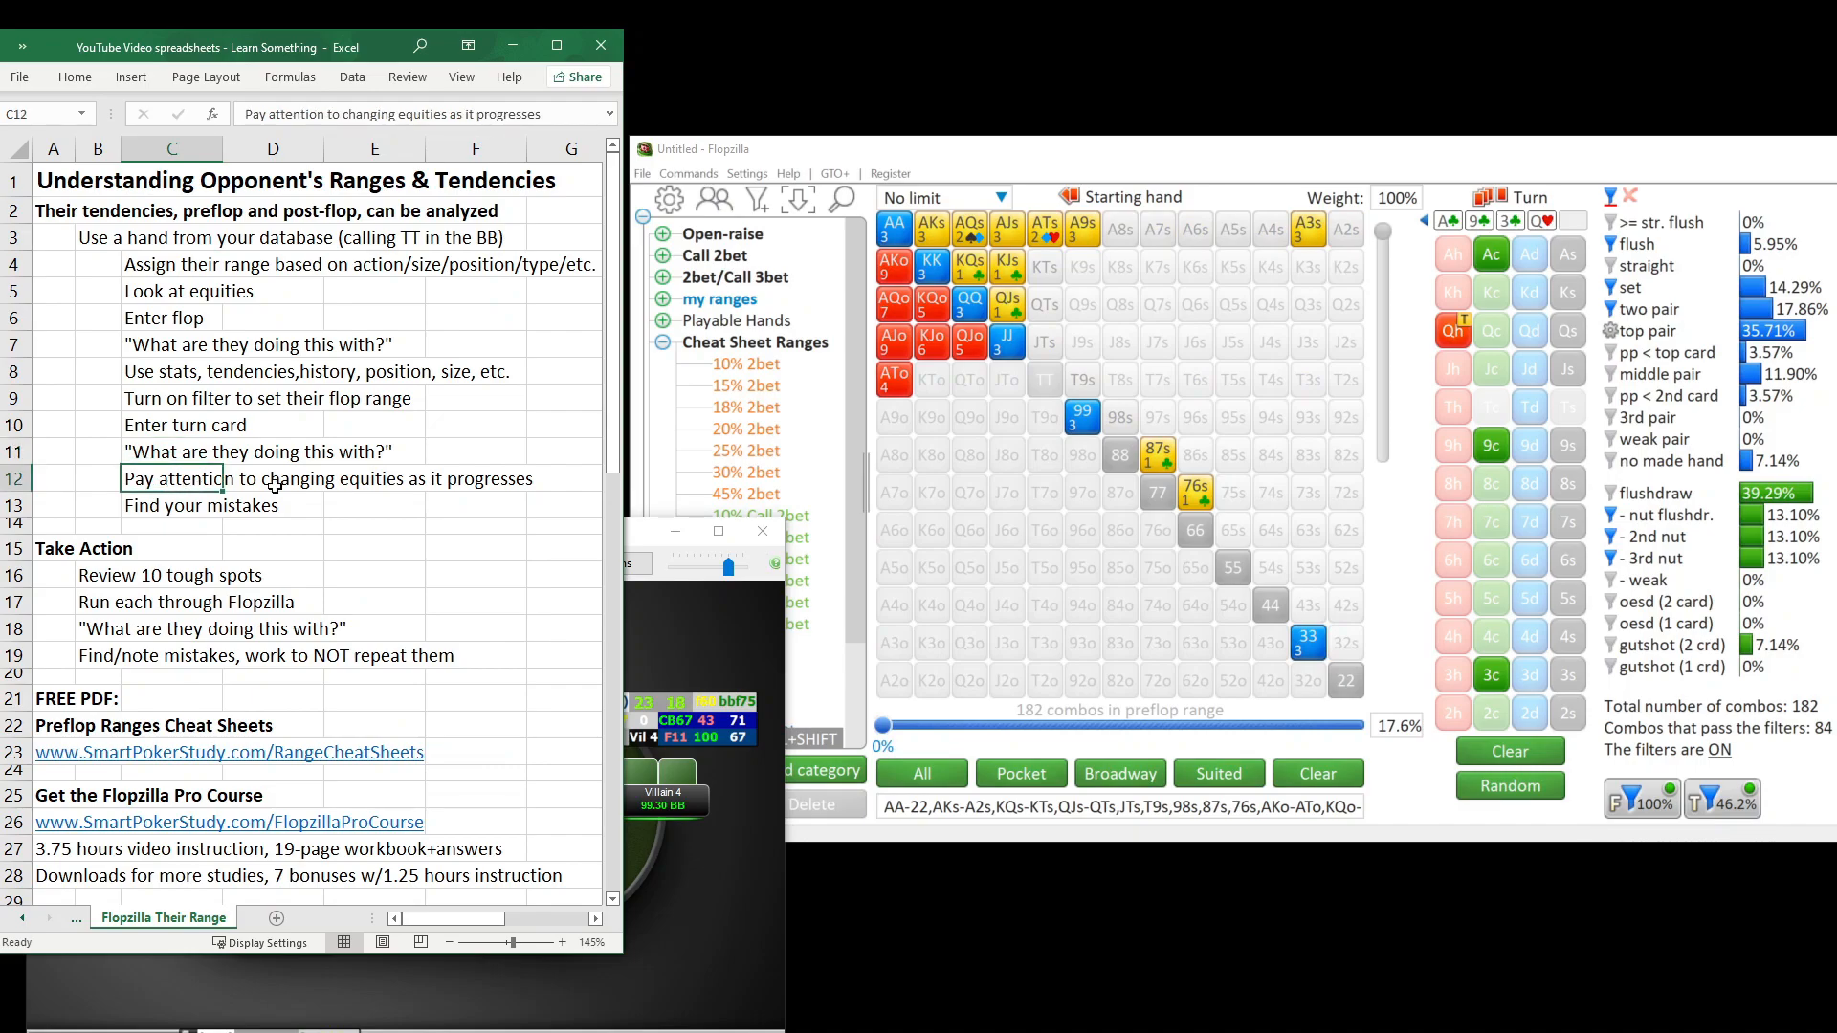
left_click(180, 510)
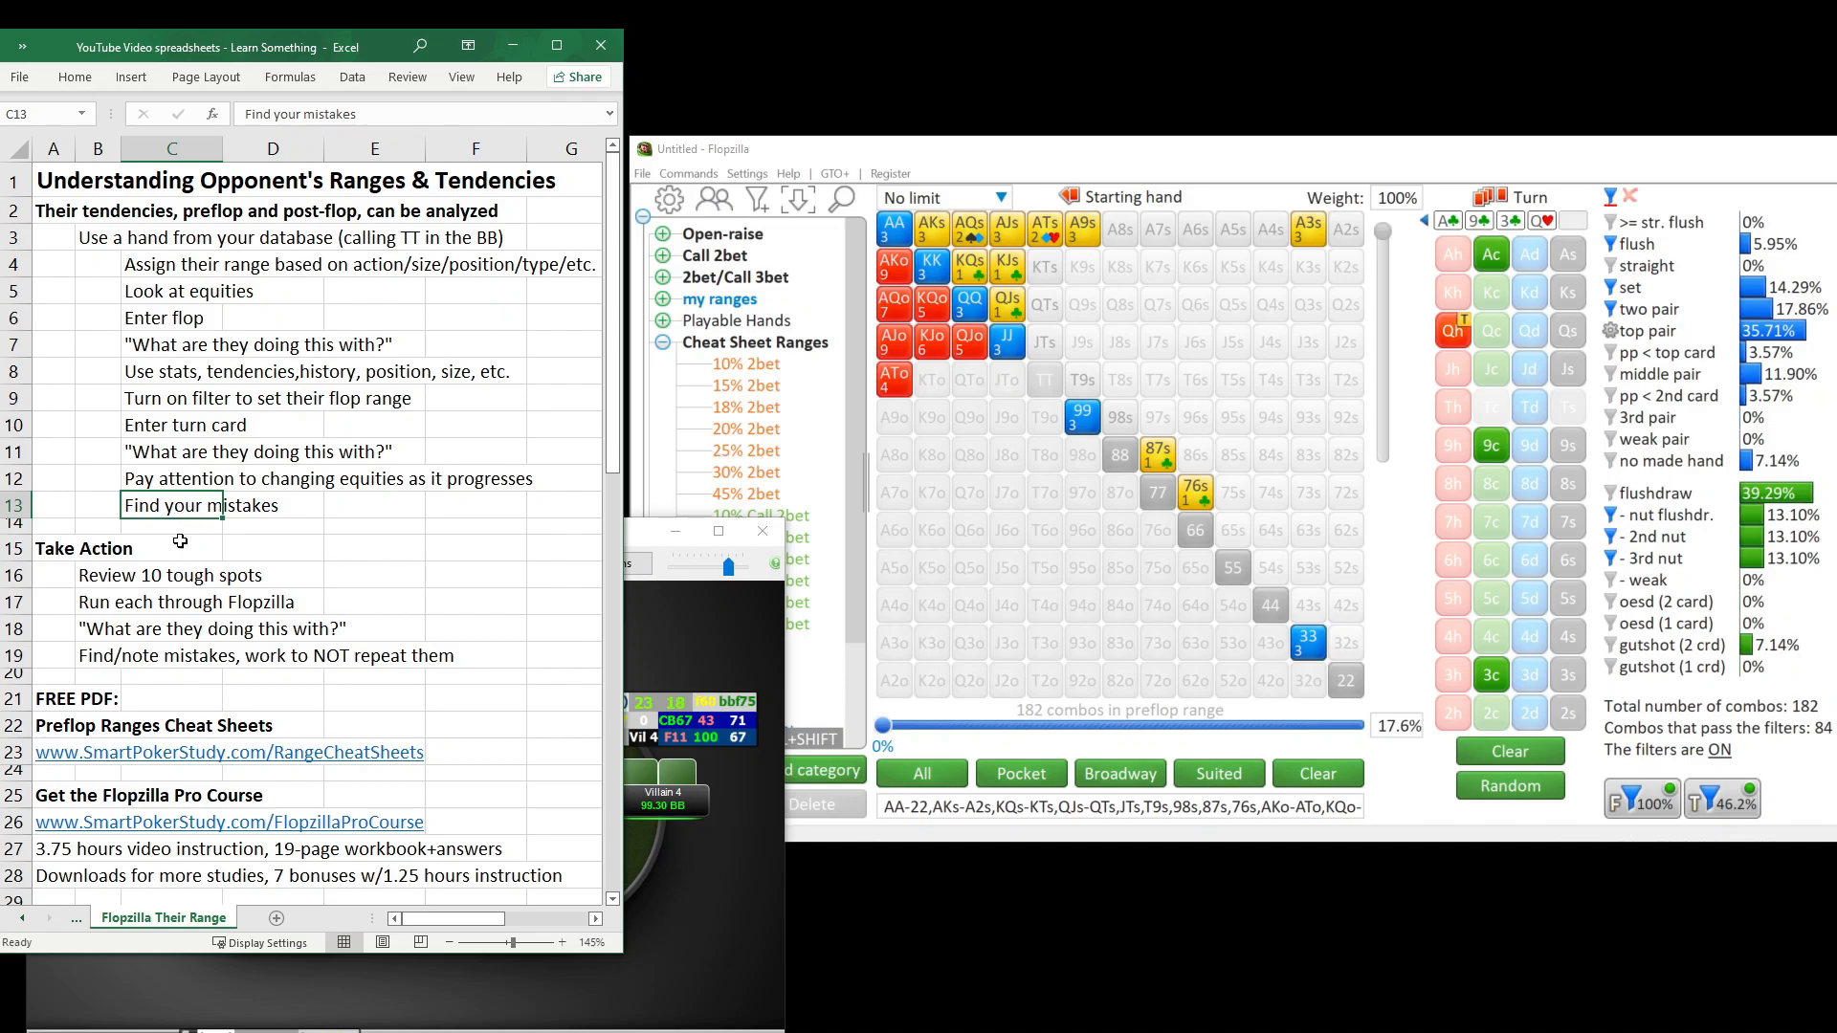
left_click(99, 579)
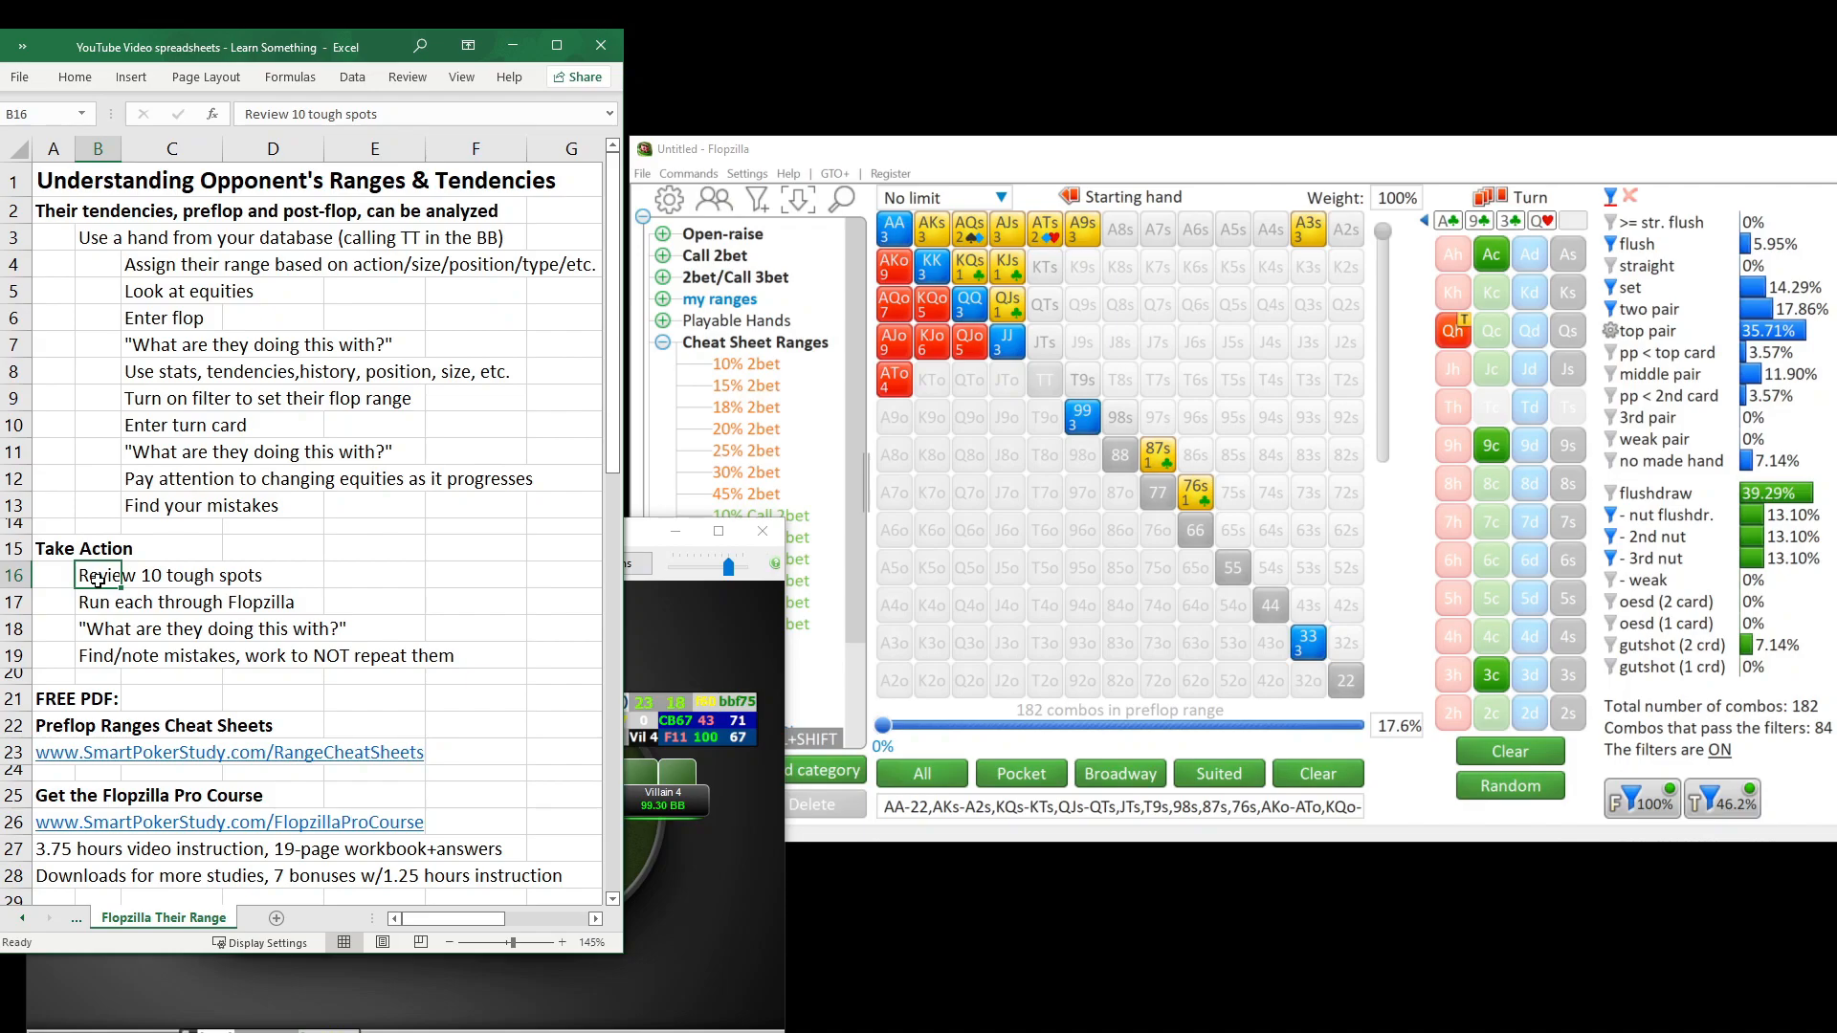
left_click(96, 601)
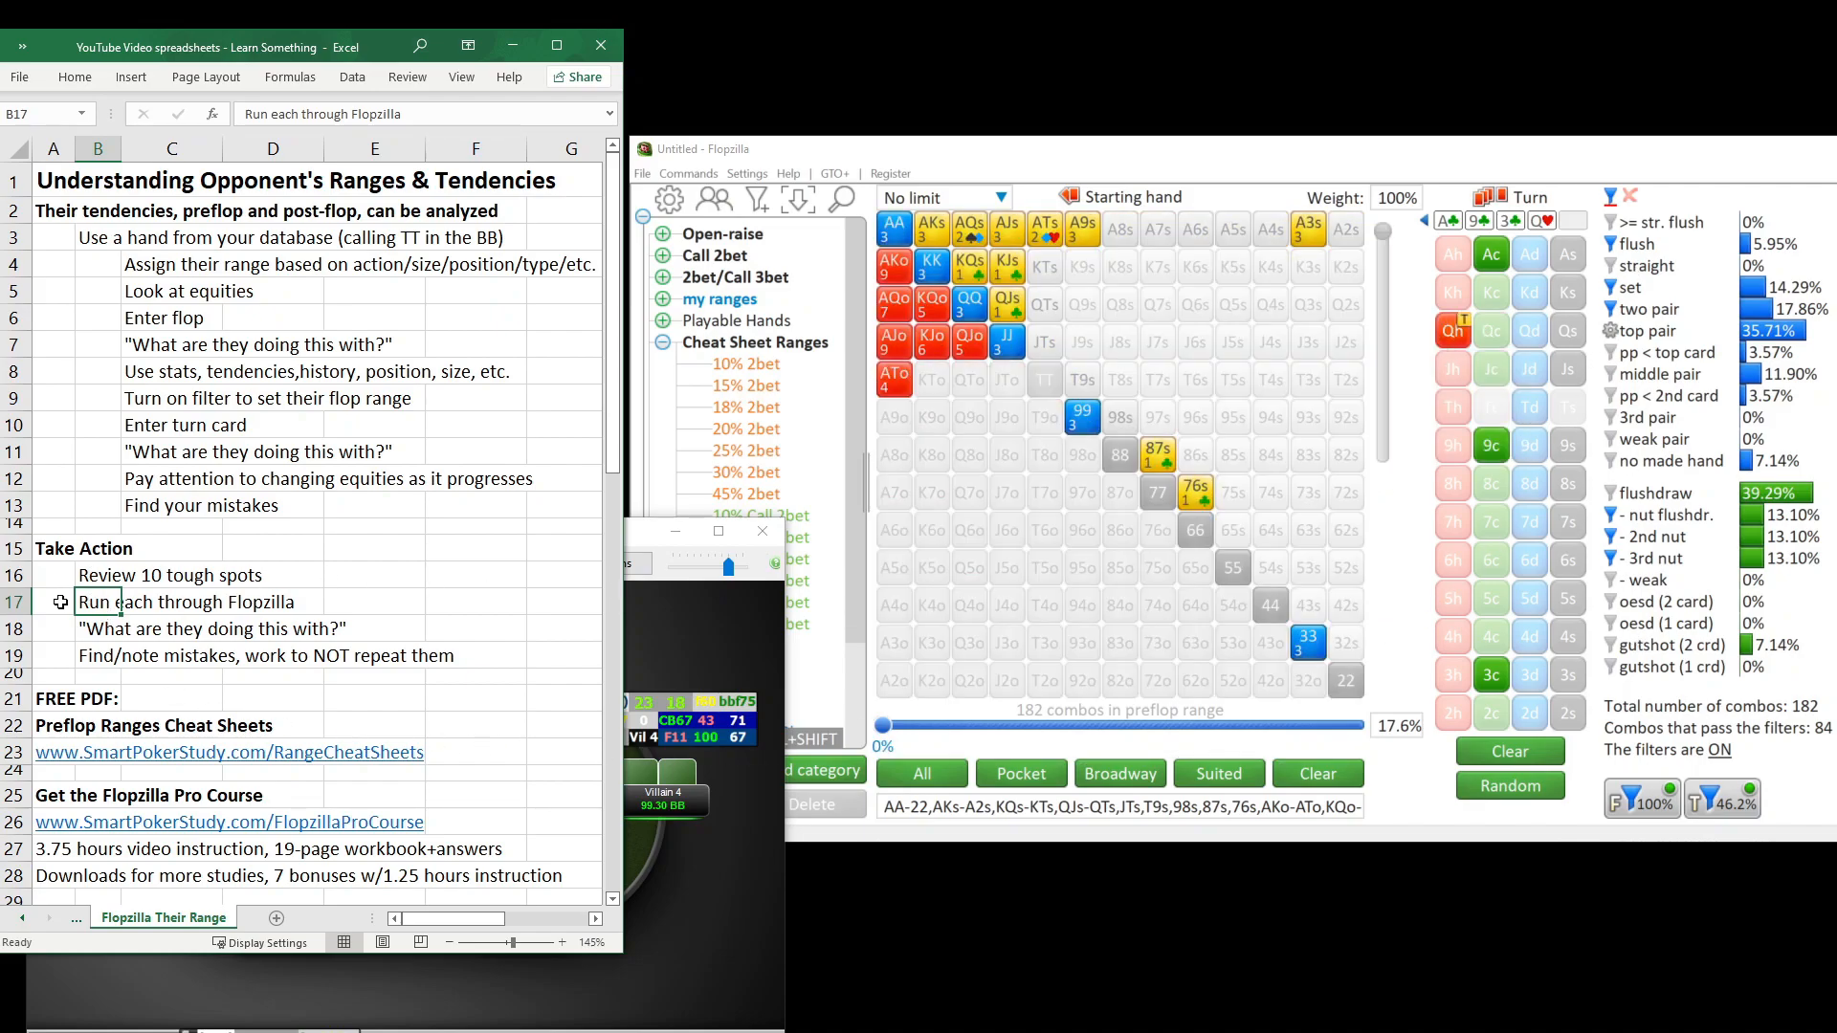
left_click(96, 630)
left_click(653, 862)
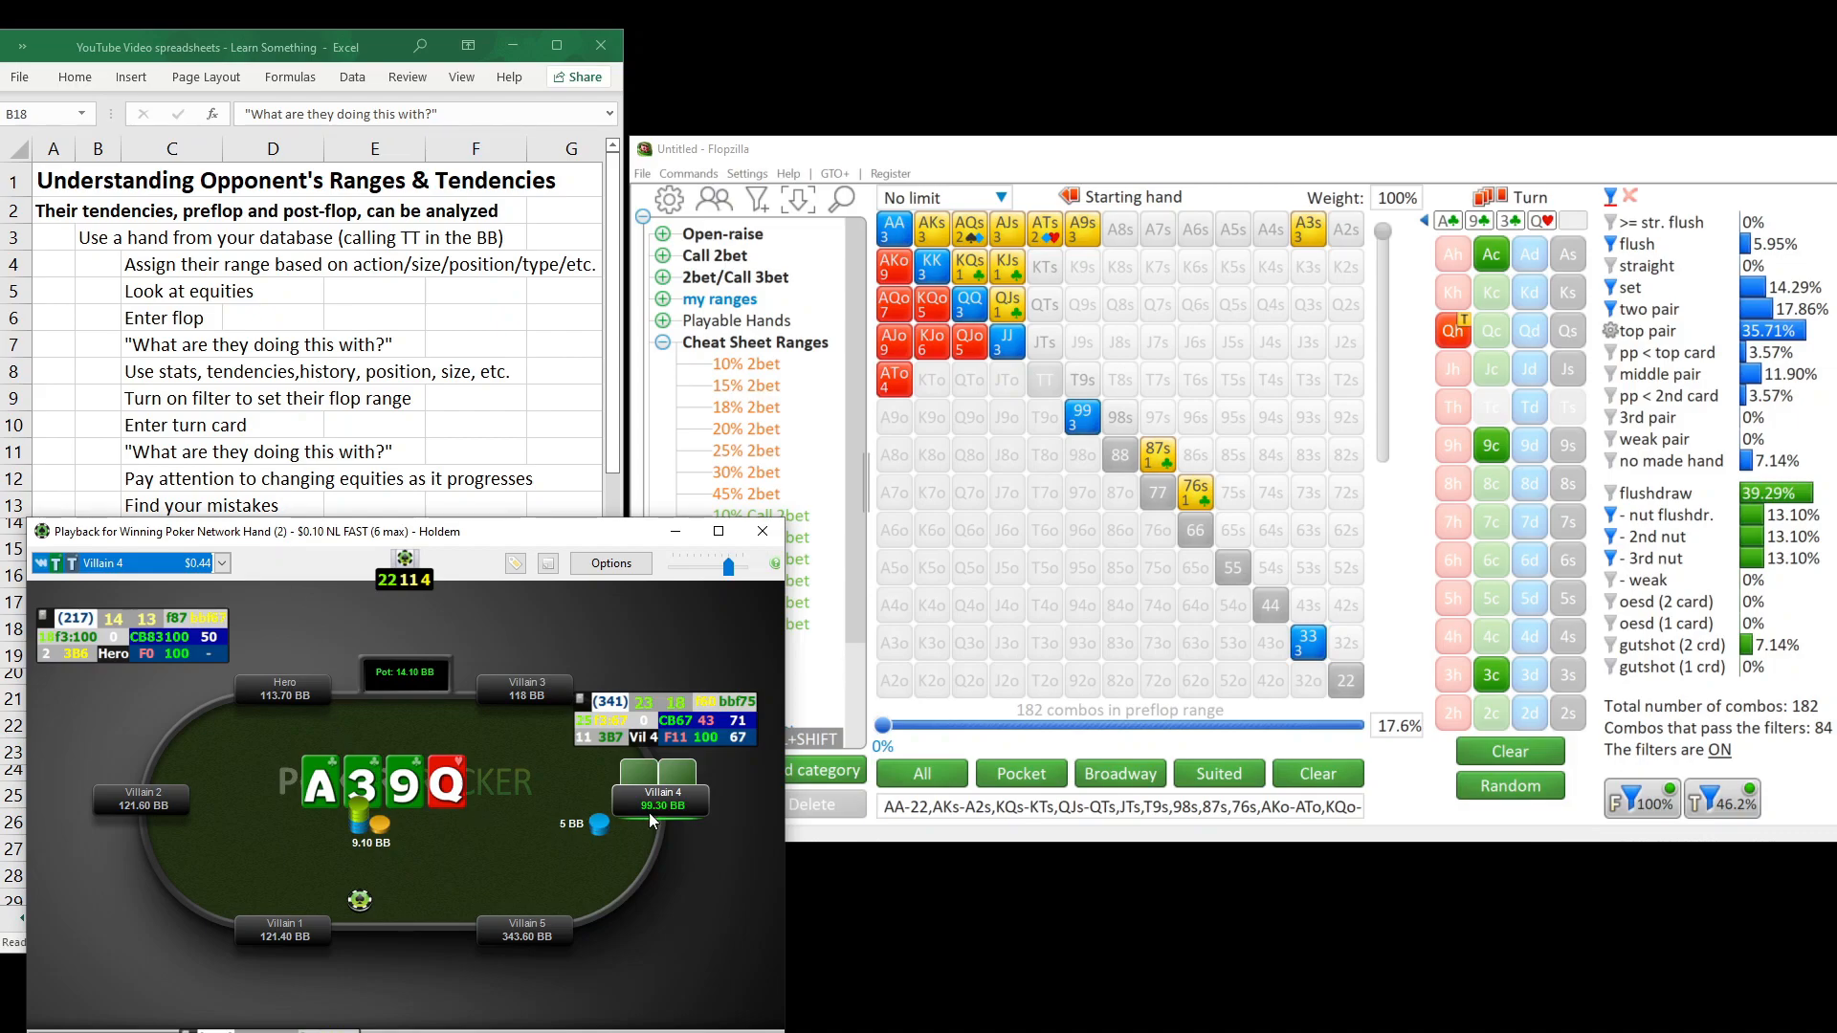
left_click(239, 518)
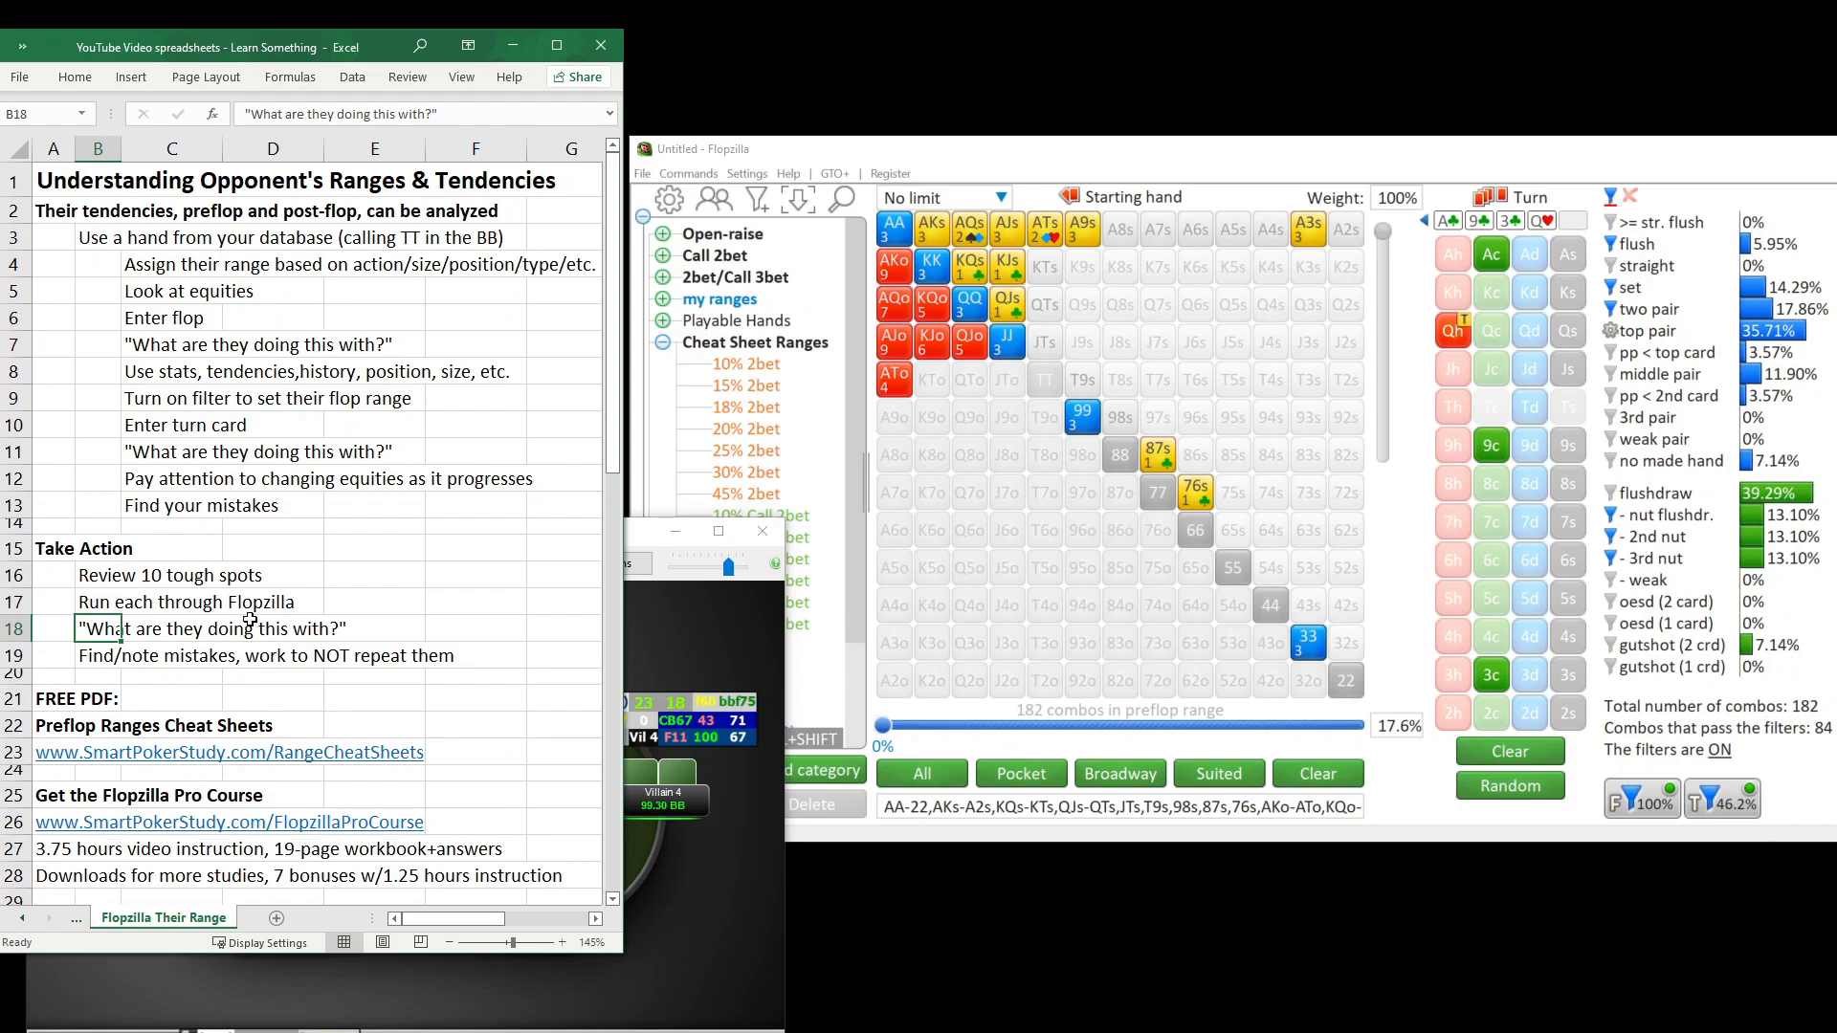
left_click(96, 650)
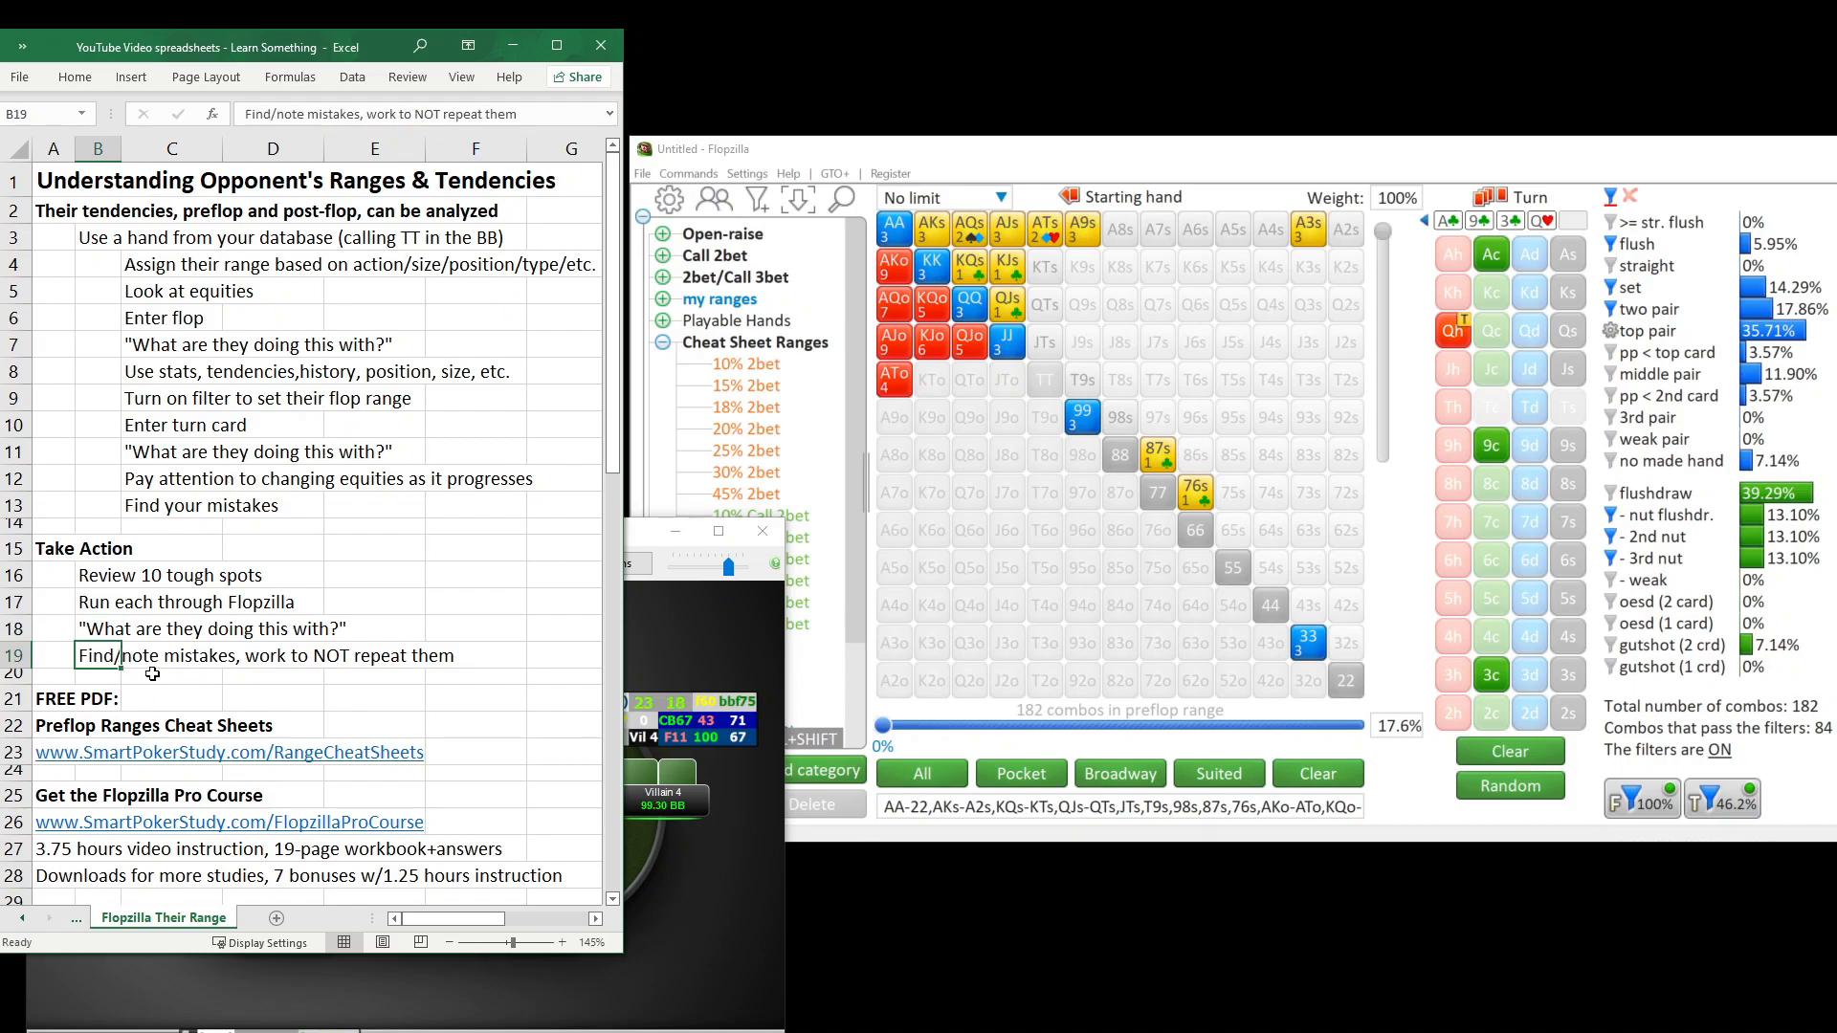